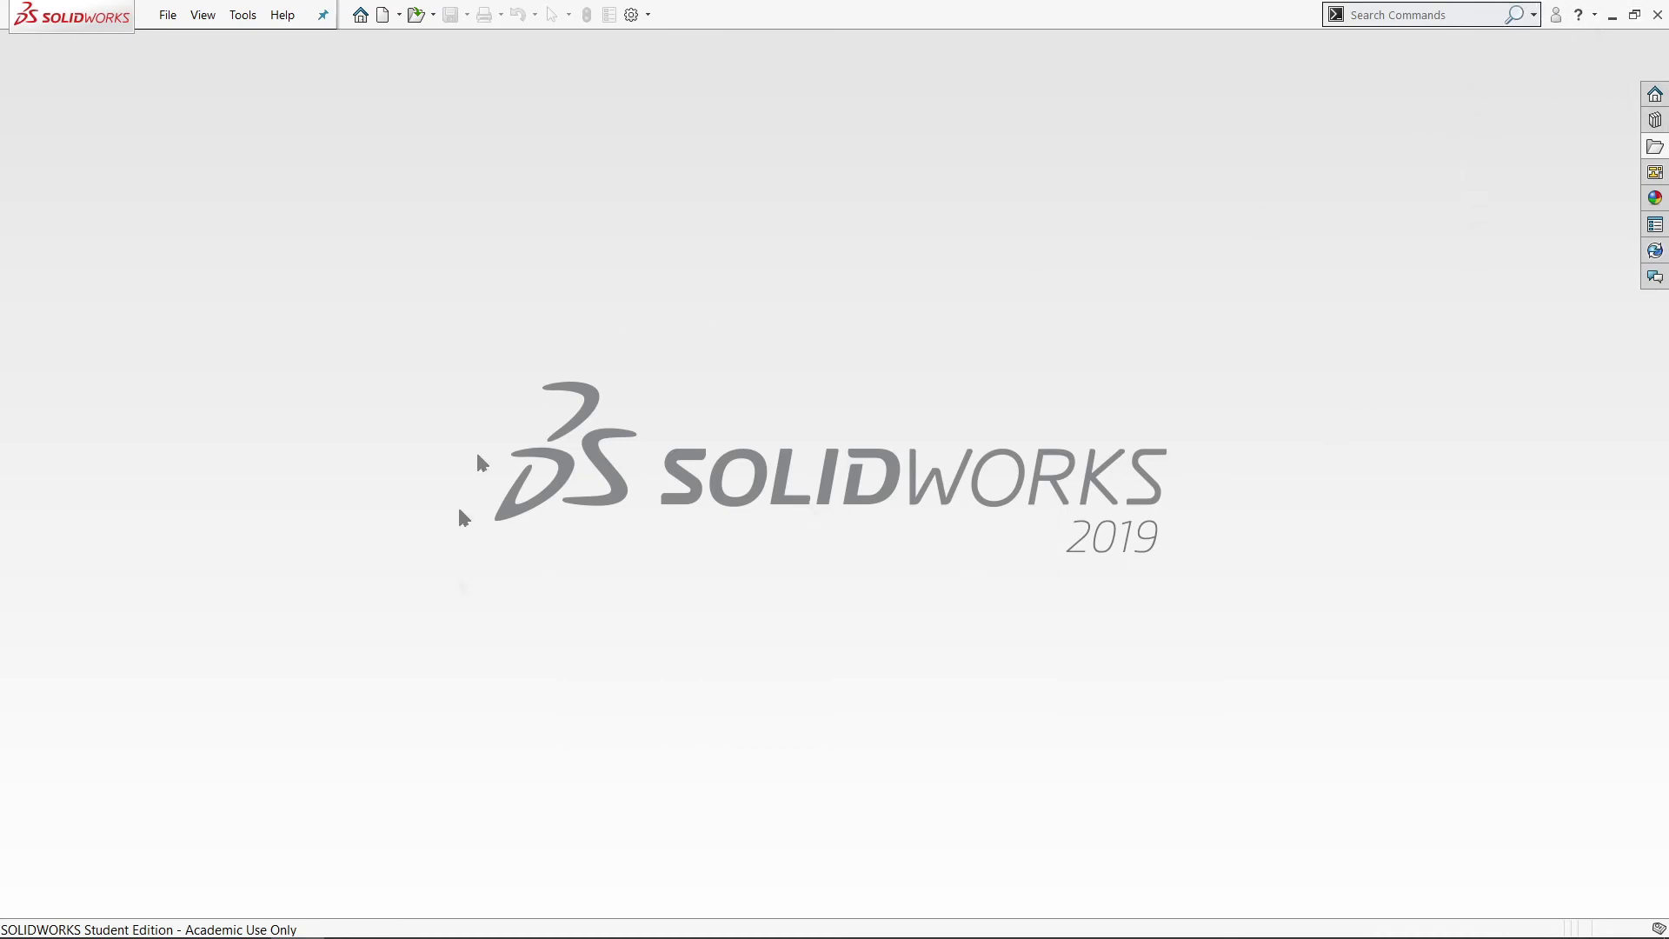
Step: Create a new part document
{"action": "left_click", "coordinate": [166, 15]}
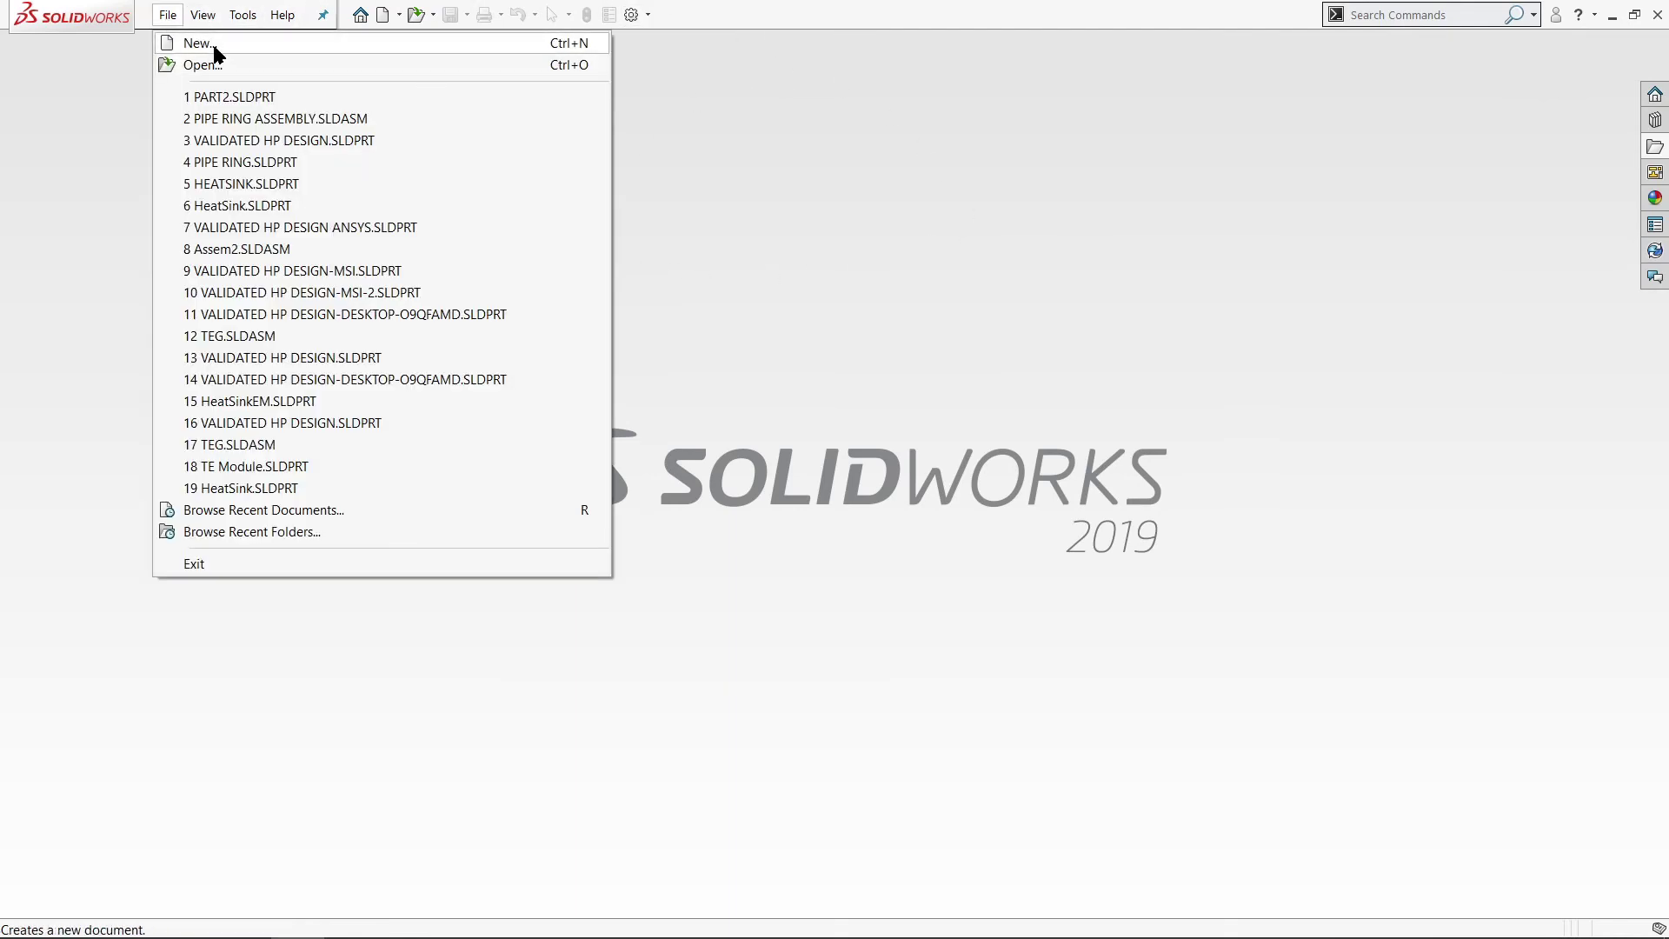
{"action": "left_click", "coordinate": [212, 46]}
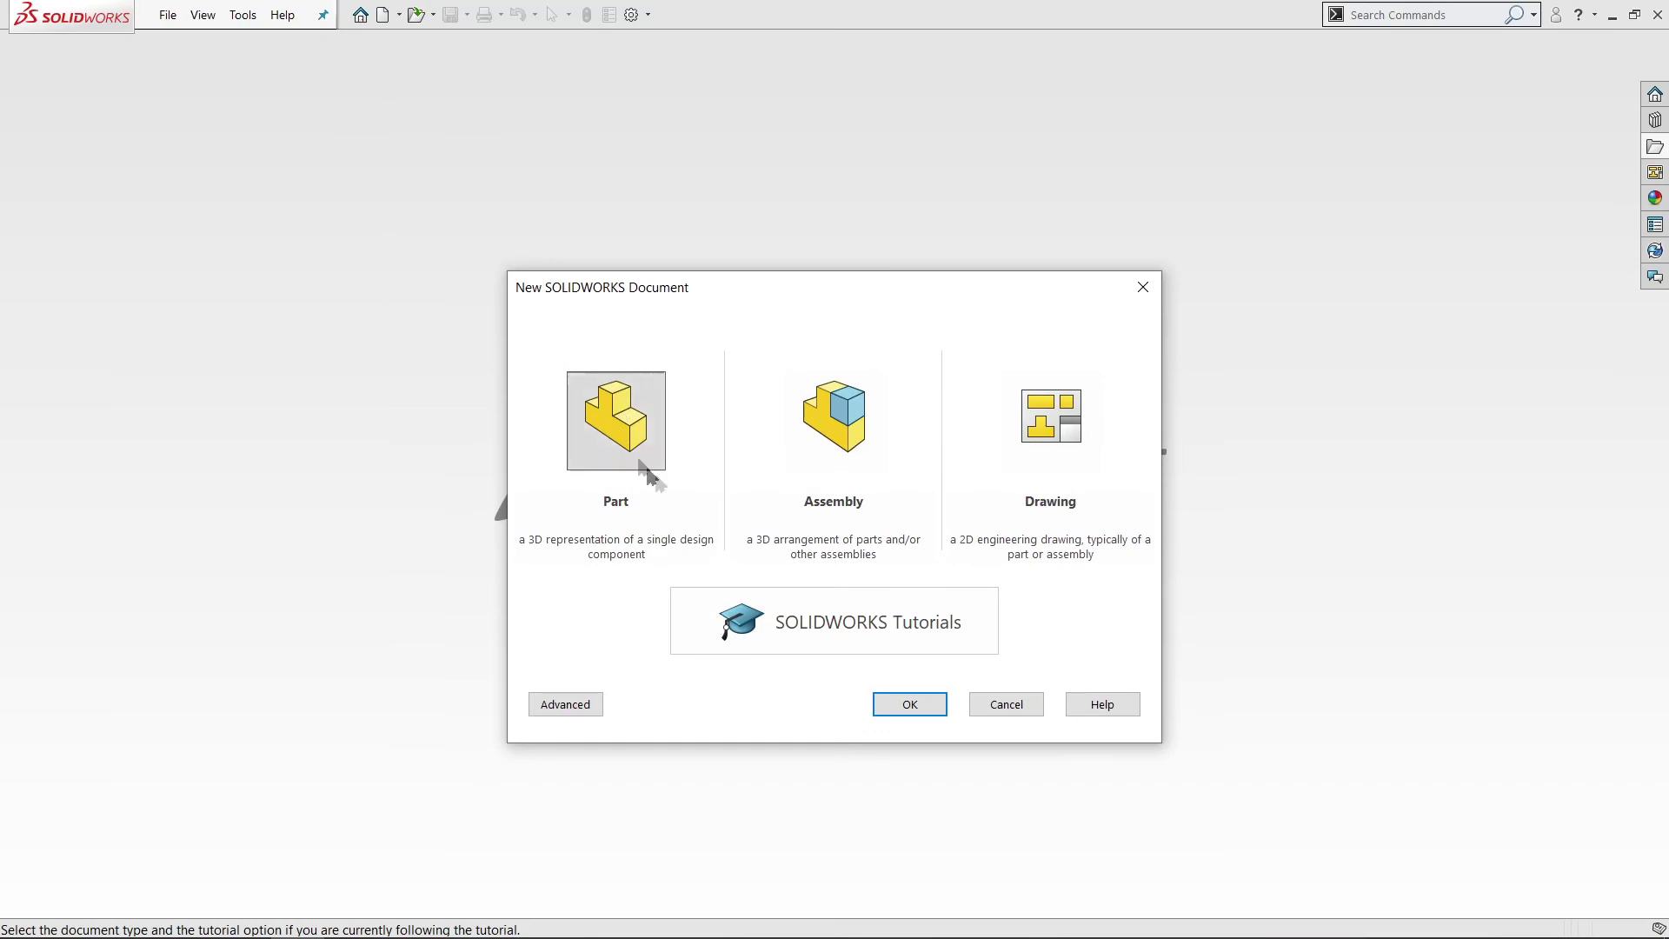
{"action": "left_click", "coordinate": [909, 704]}
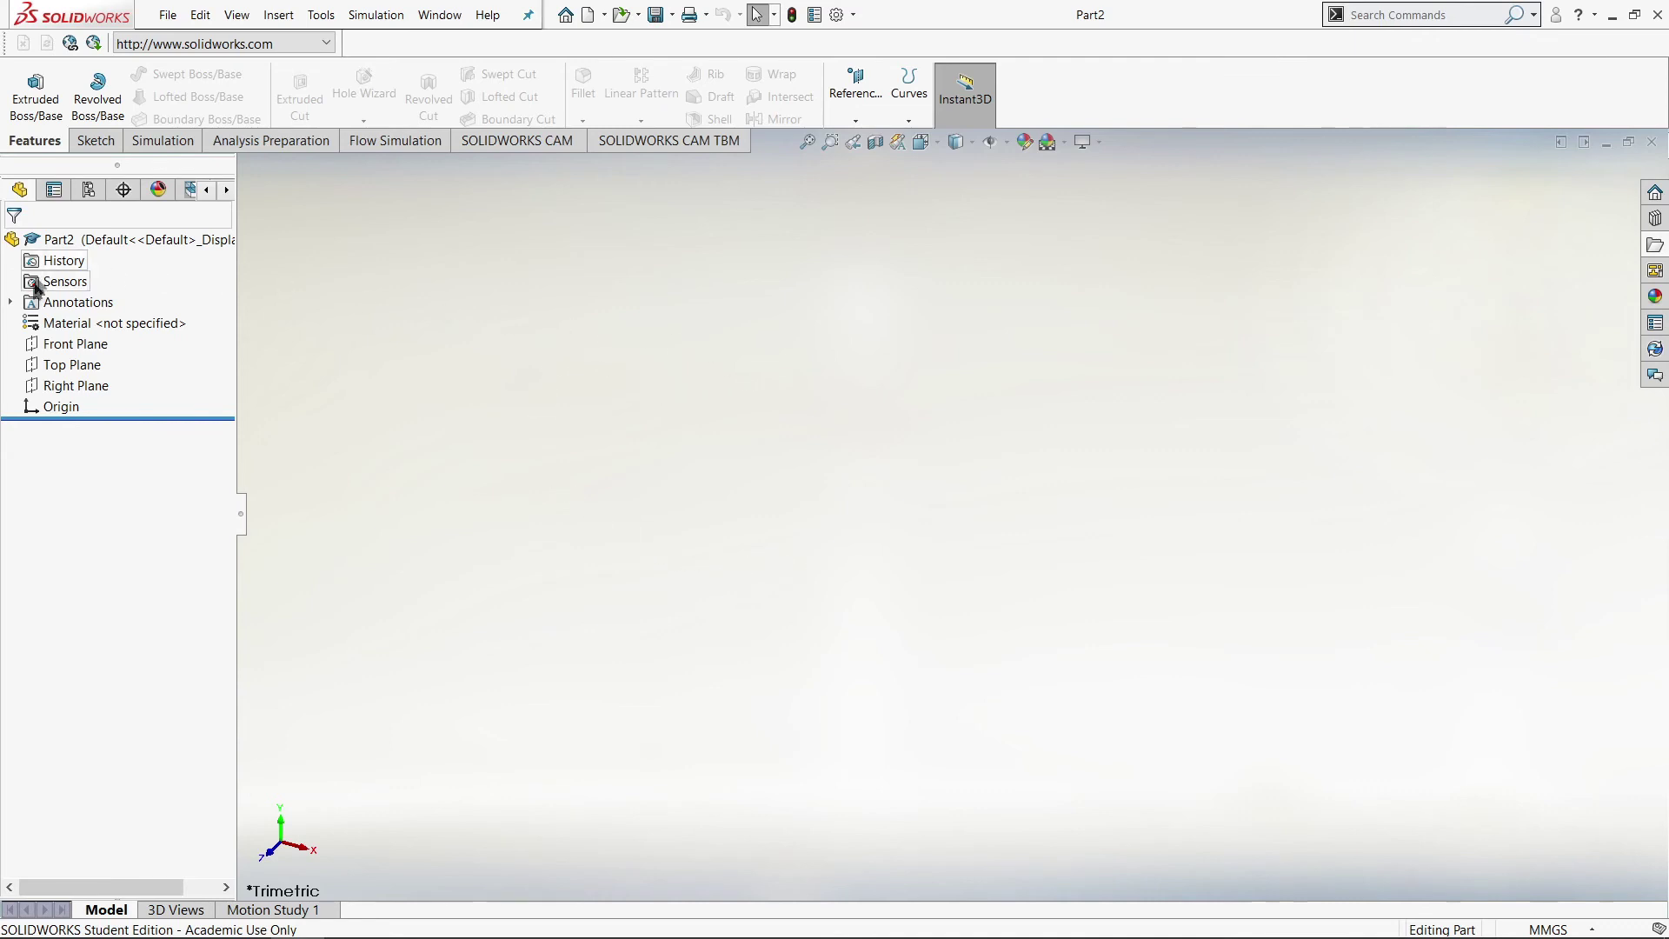
Step: Sketch a center rectangle about 109 by 80 mm on the Top Plane, centred on the origin
{"action": "left_click", "coordinate": [89, 369]}
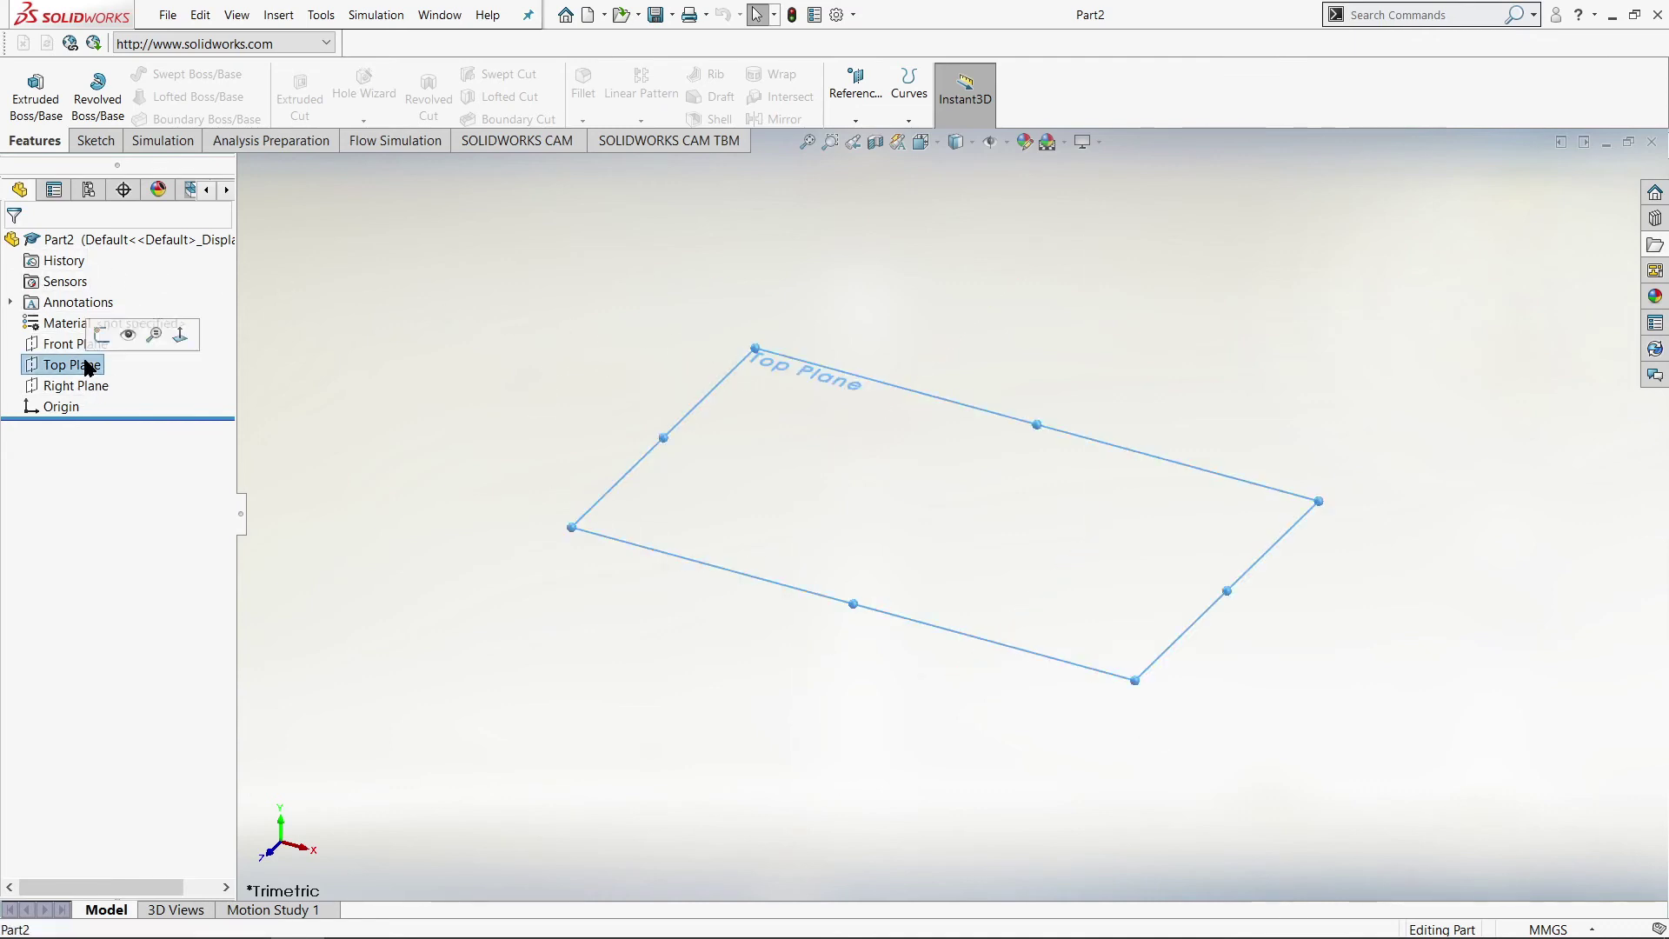
{"action": "left_click", "coordinate": [180, 335]}
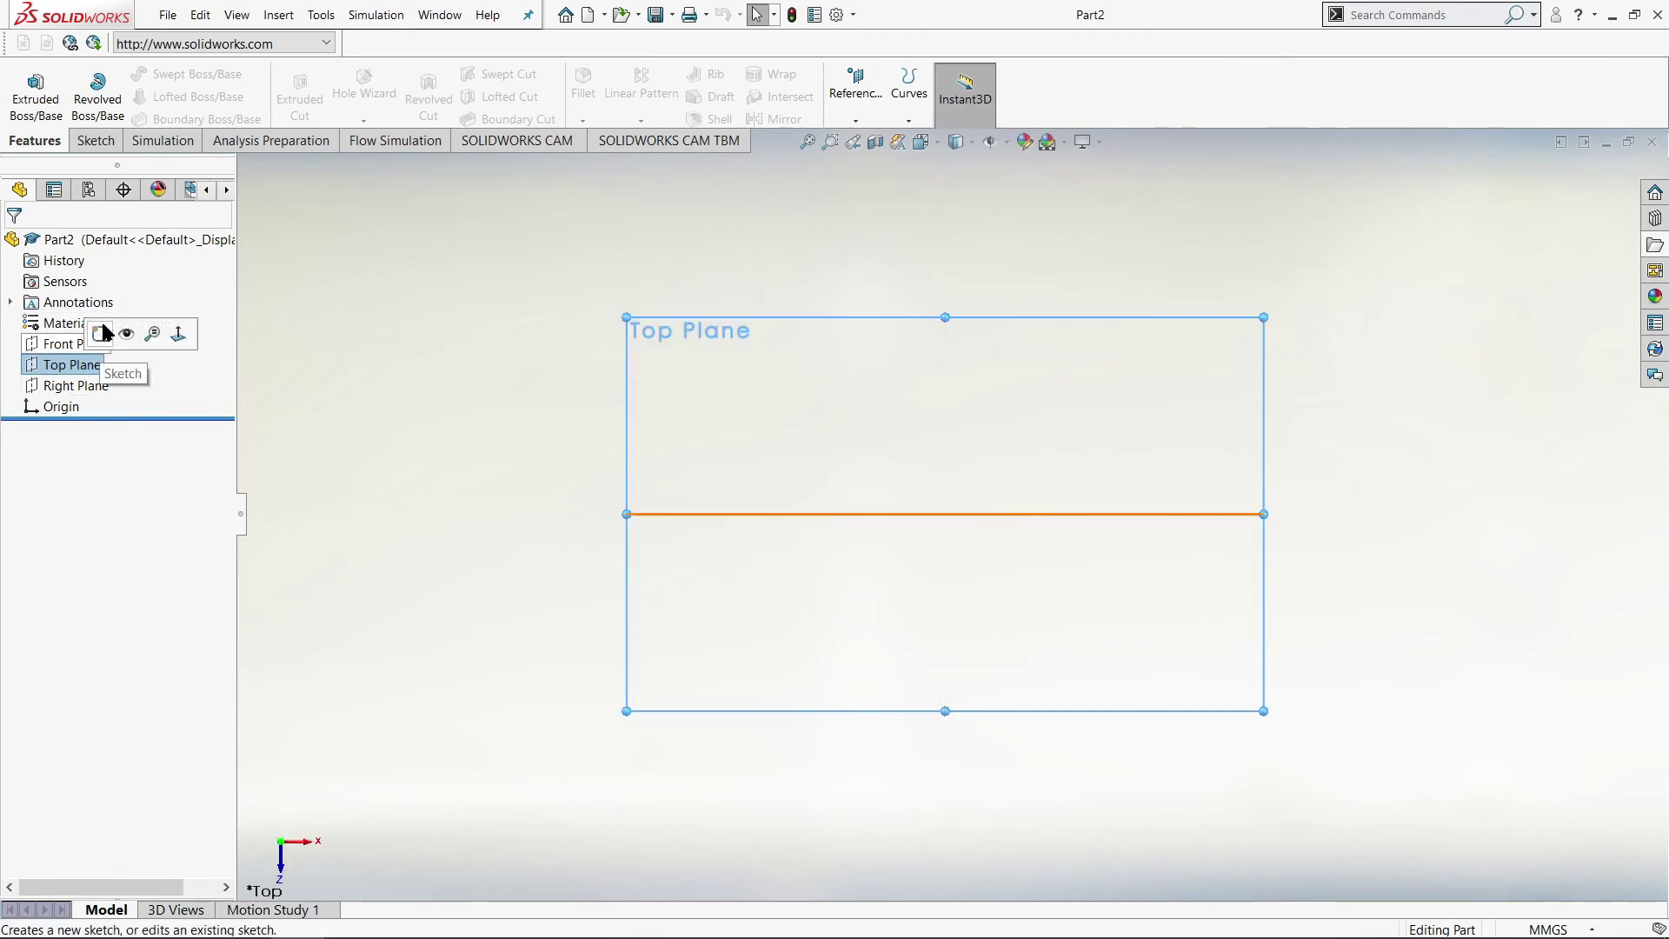
{"action": "left_click", "coordinate": [100, 334]}
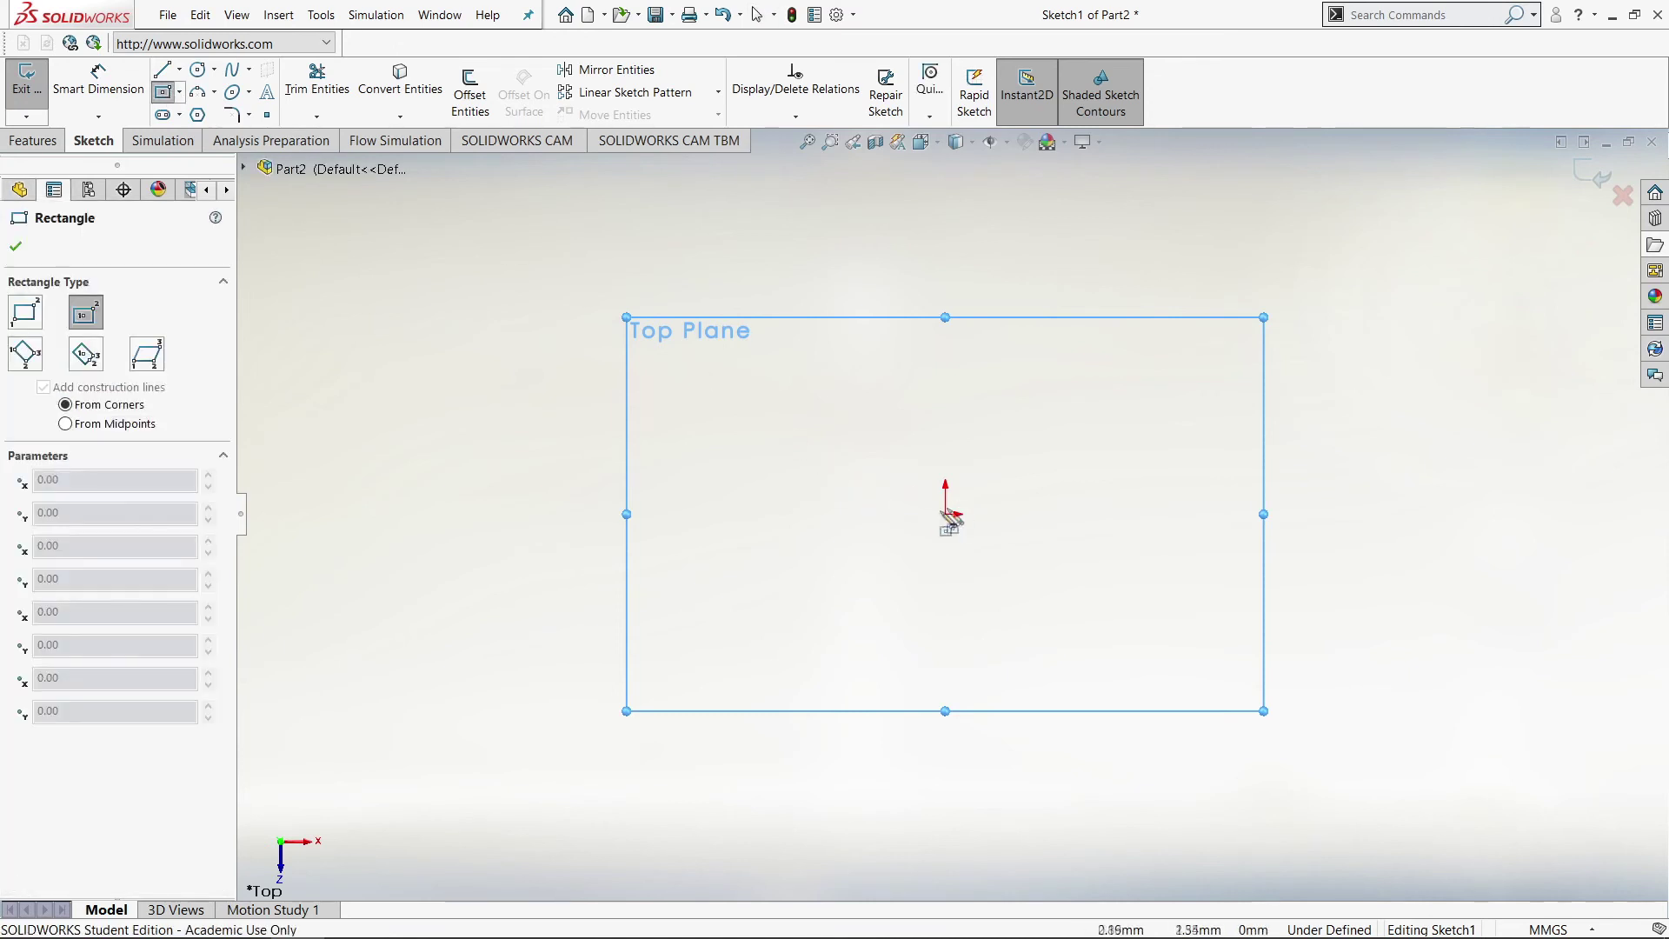
{"action": "left_click", "coordinate": [950, 514]}
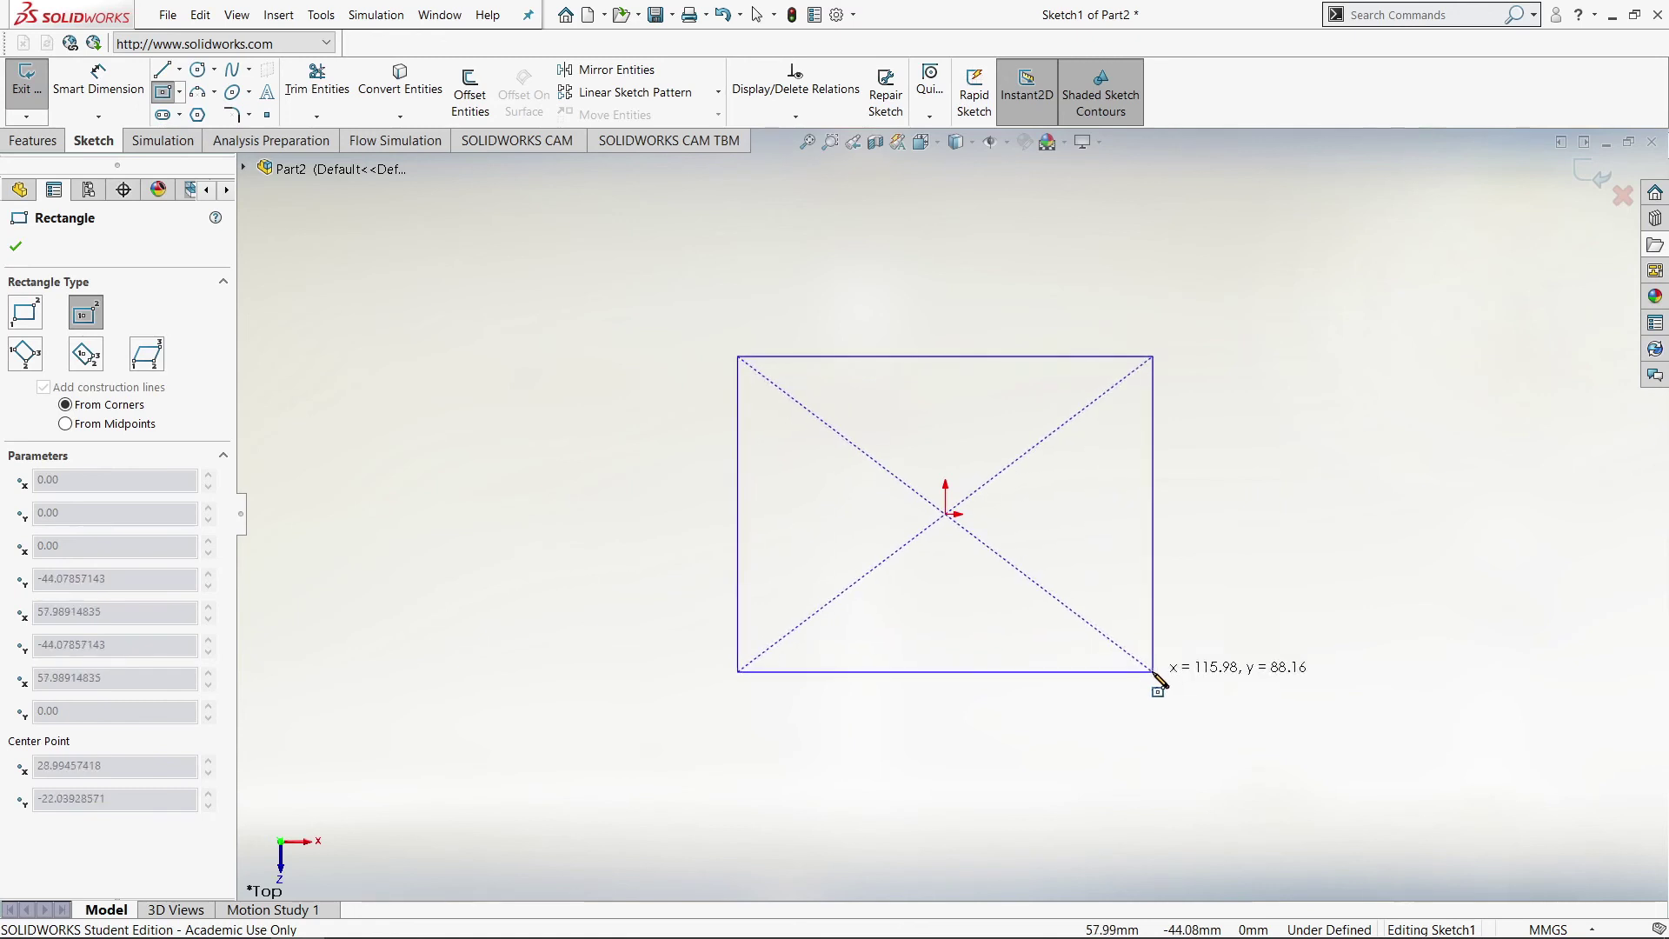
{"action": "left_click", "coordinate": [1139, 670]}
Step: Dimension the rectangle's width and height to 100 mm each and finish the sketch
{"action": "right_click_drag", "start_coordinate": [1239, 606], "coordinate": [1251, 487]}
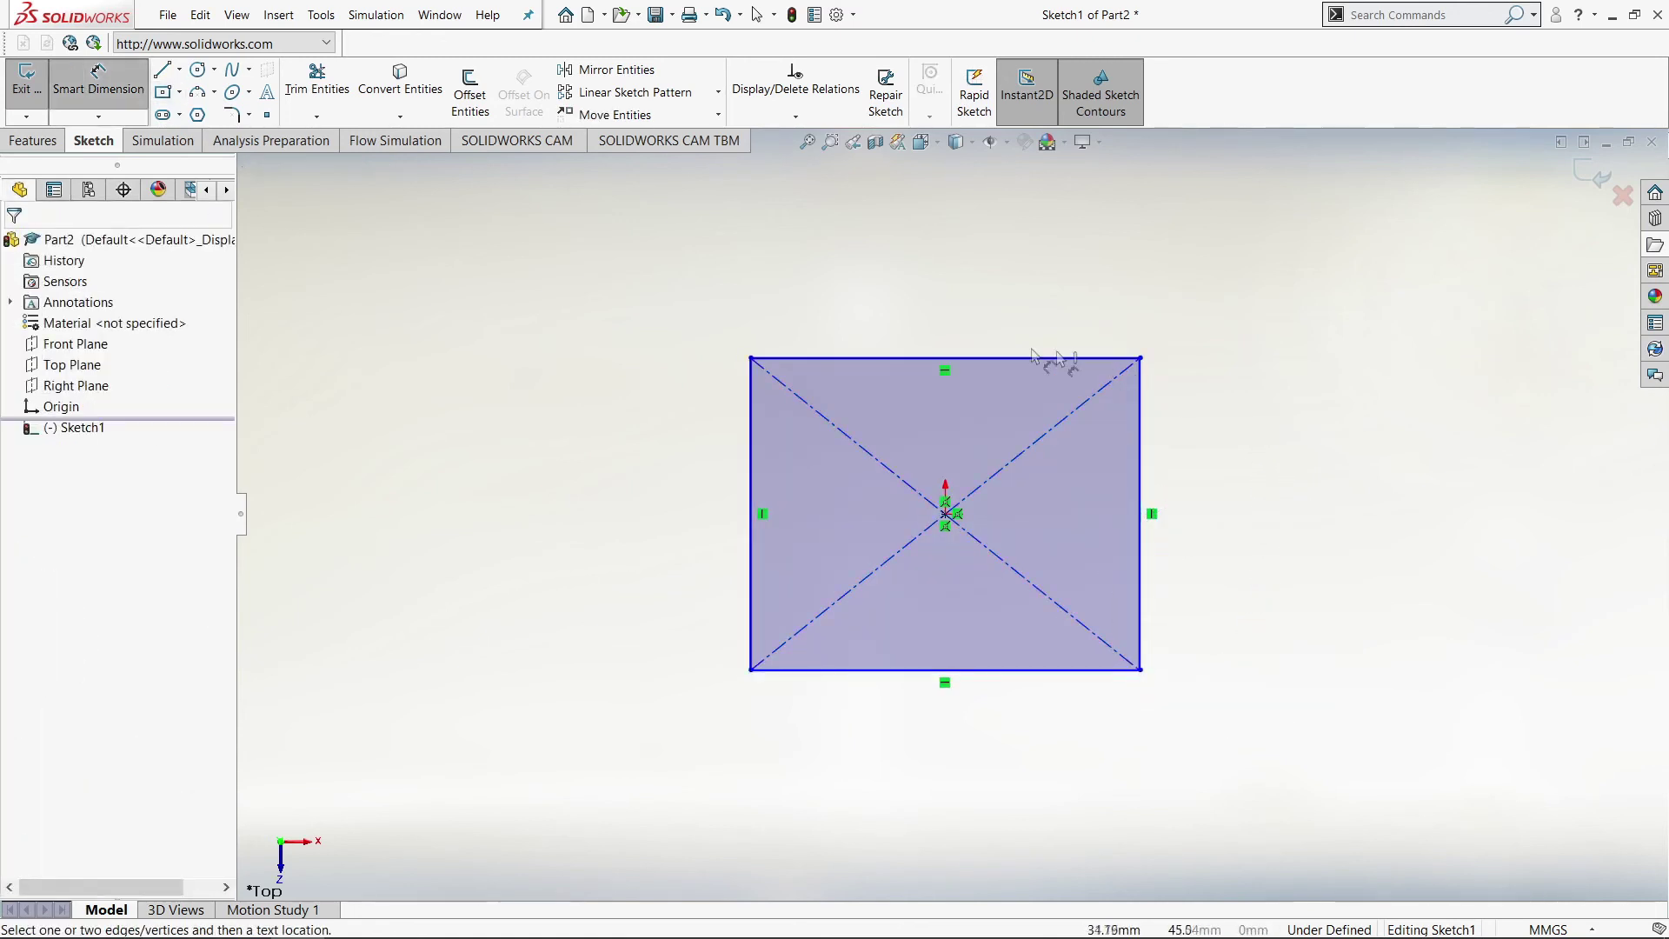
{"action": "left_click", "coordinate": [928, 359]}
{"action": "left_click", "coordinate": [937, 253]}
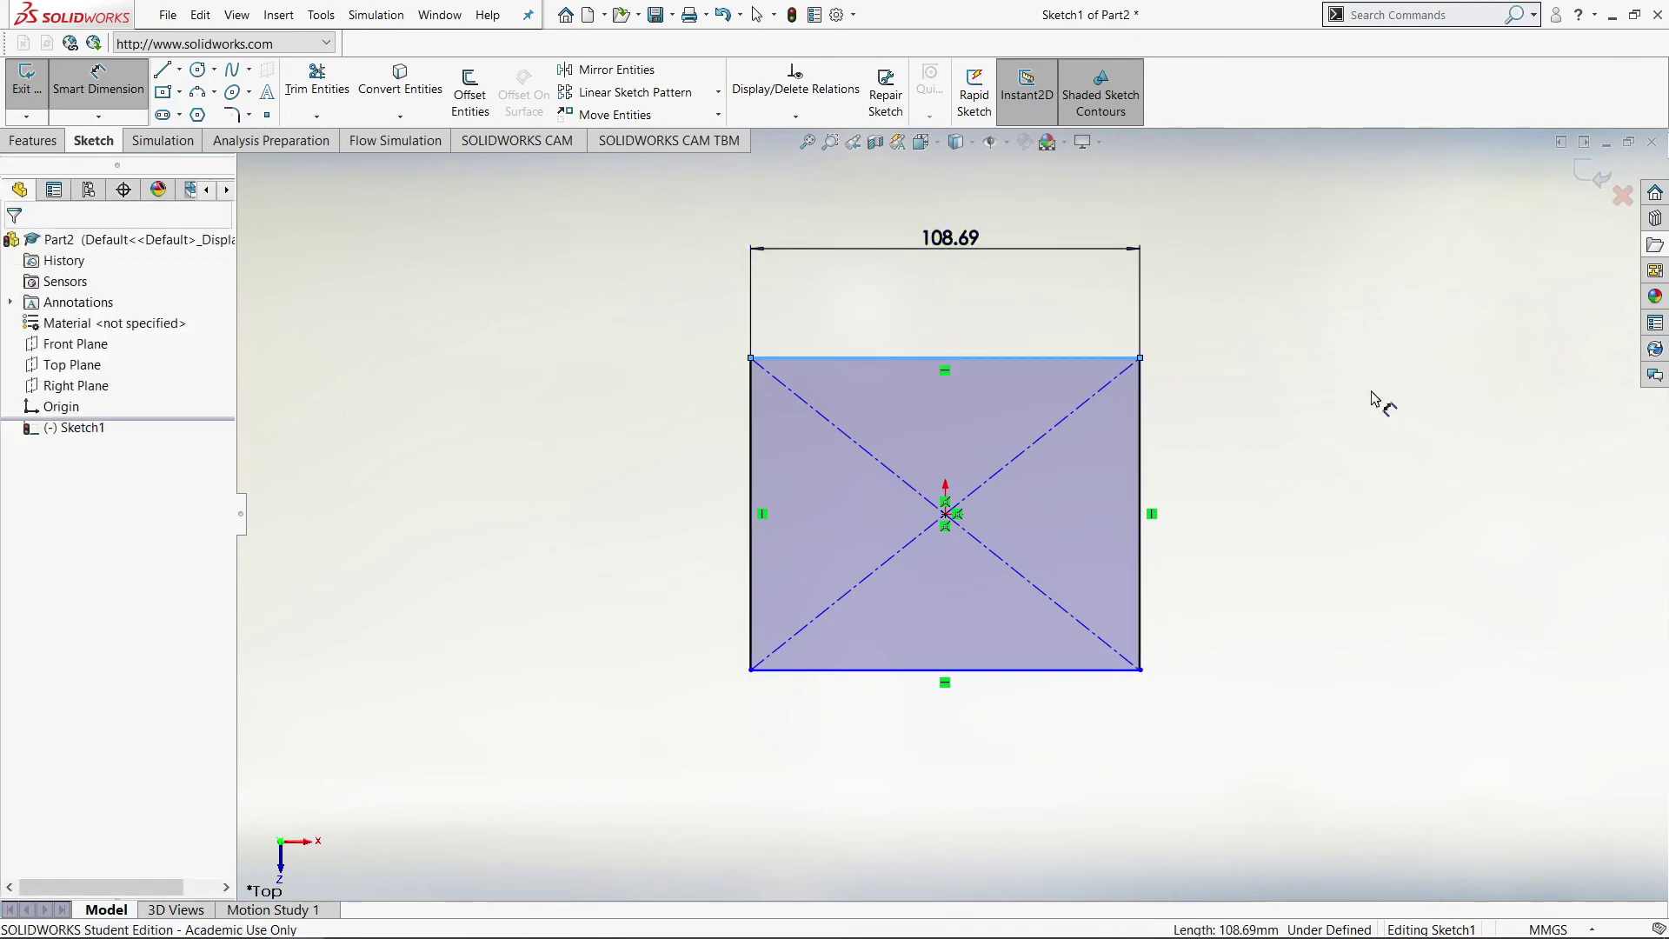
{"action": "type", "text": "100"}
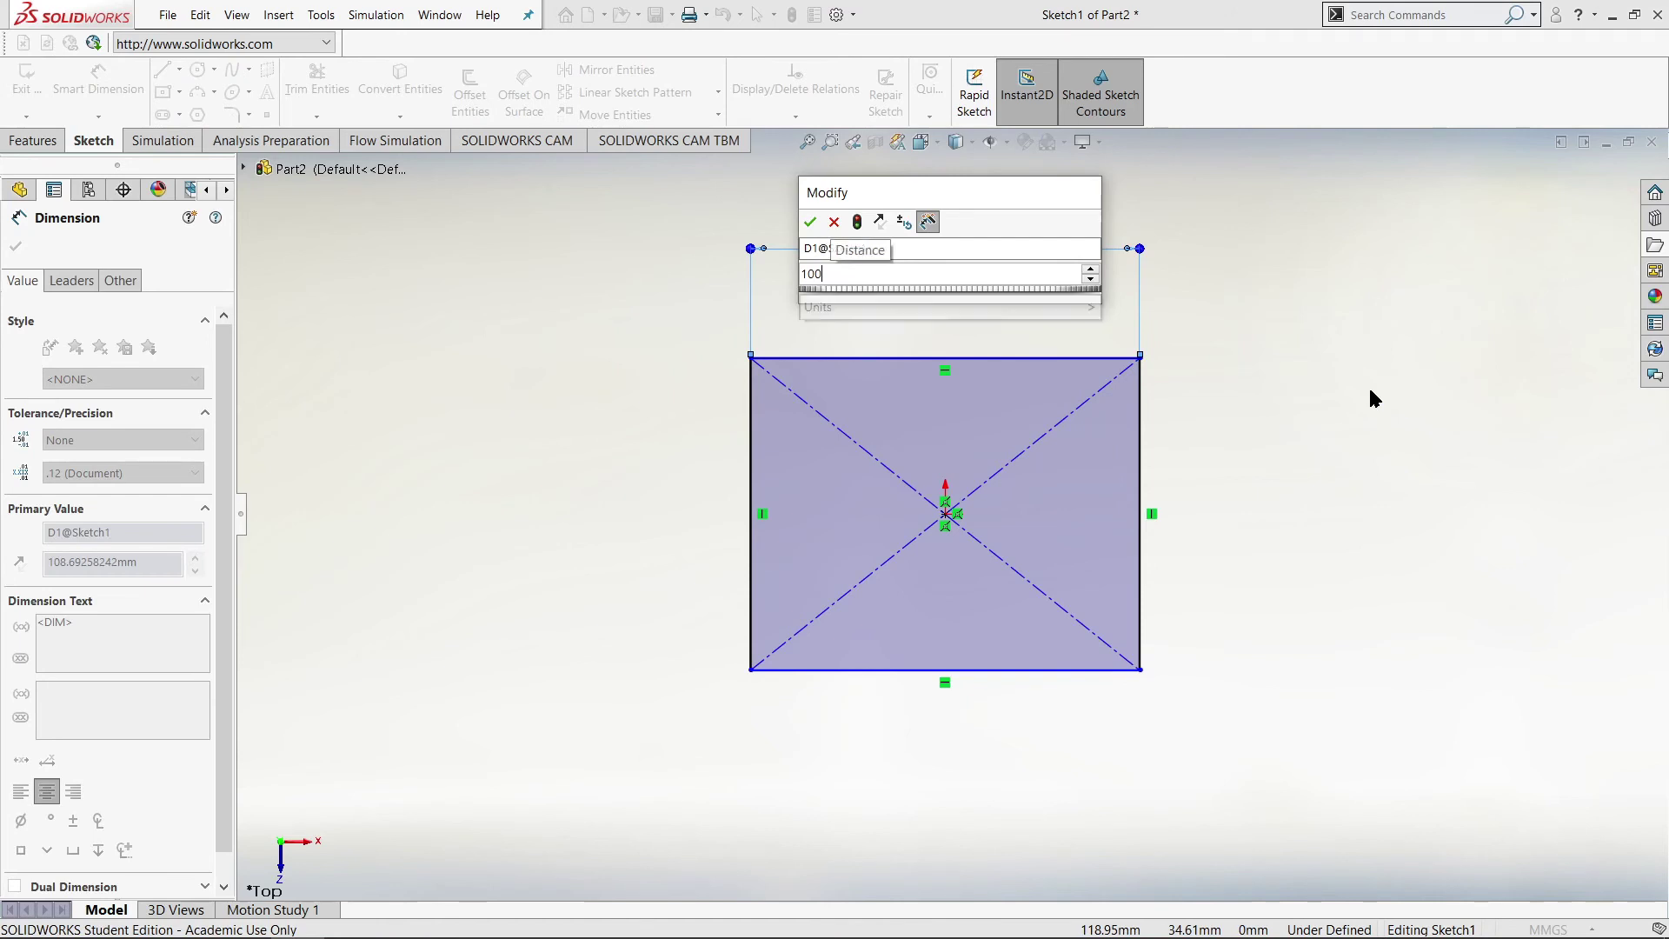
{"action": "key", "text": "Return"}
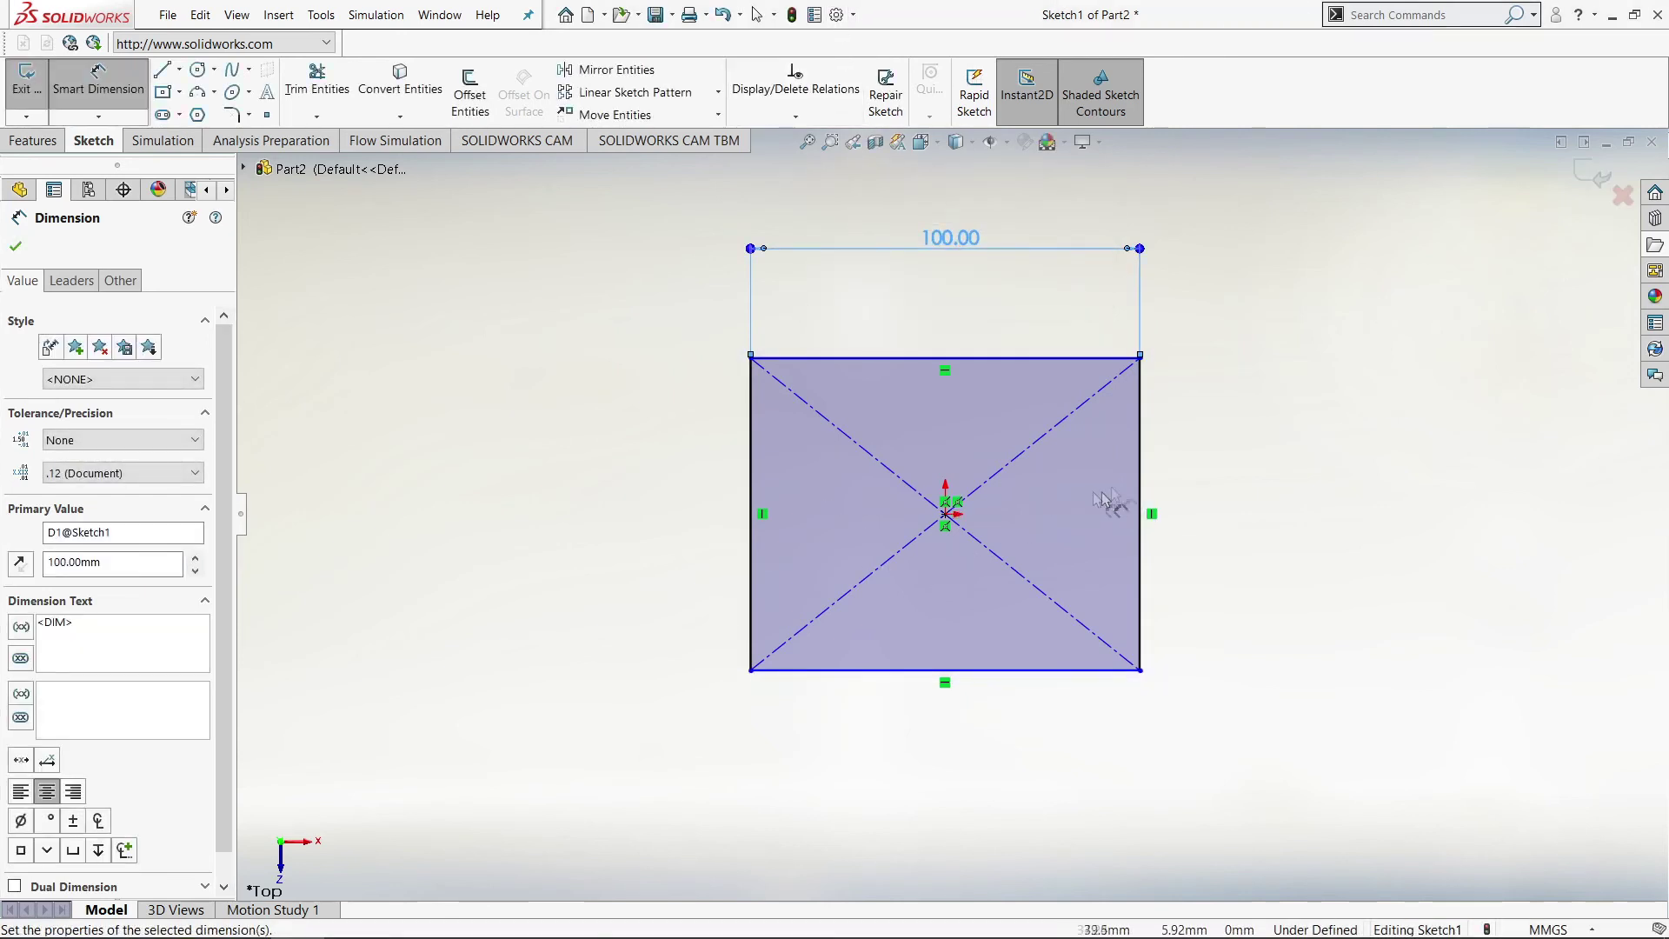
{"action": "left_click", "coordinate": [1176, 483]}
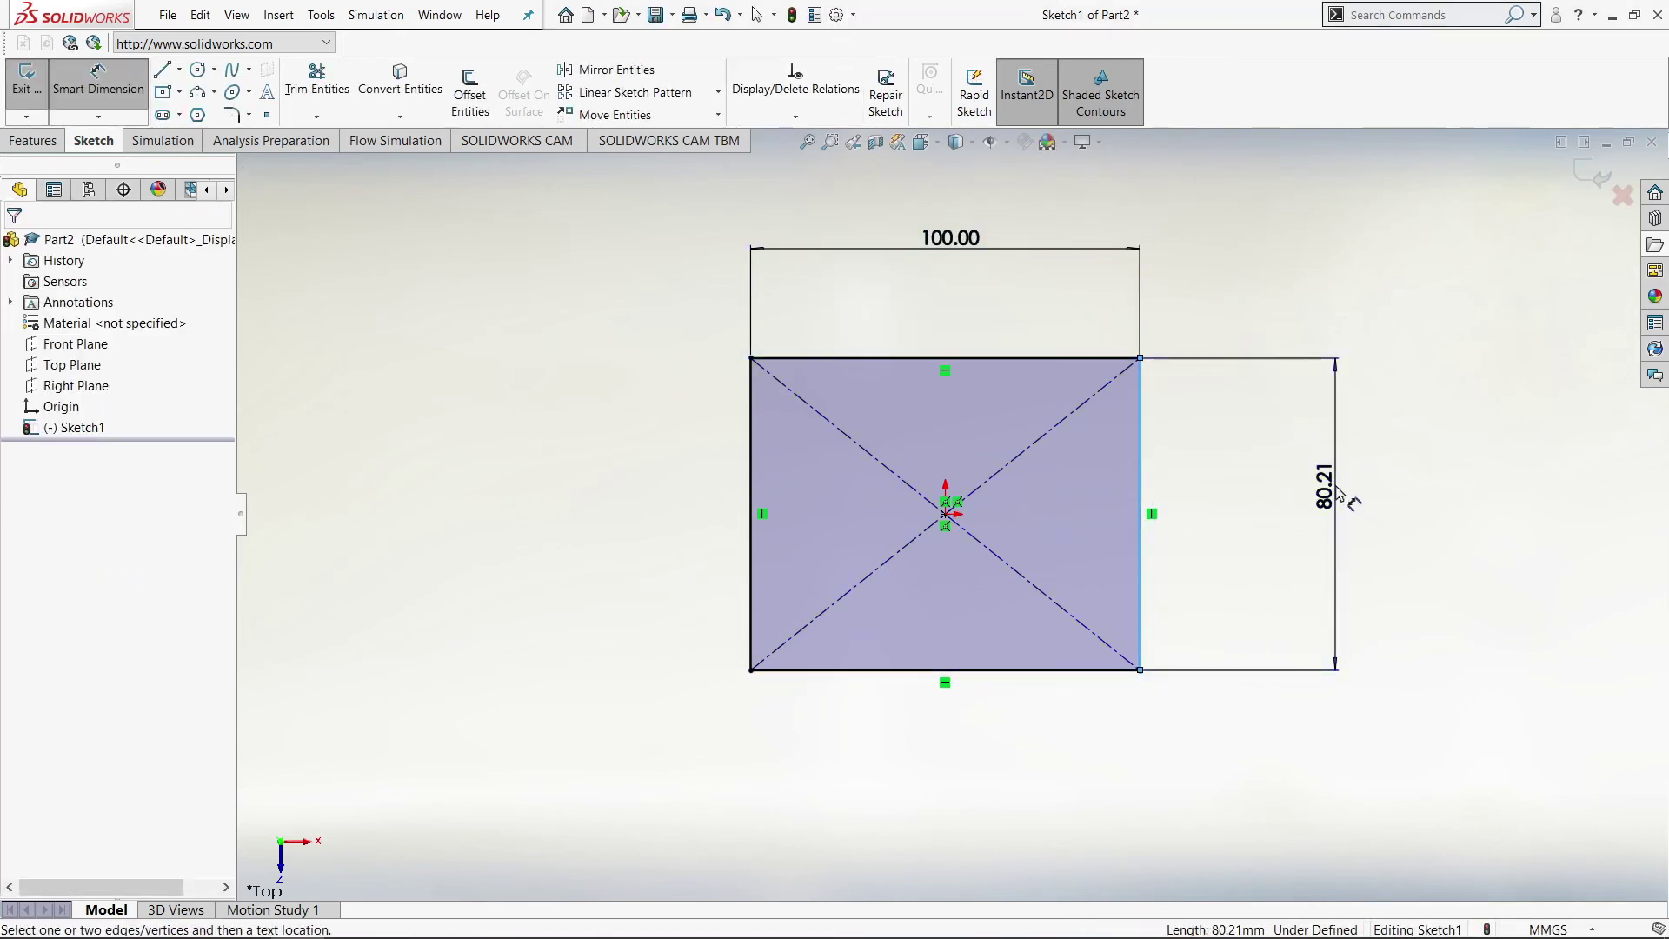
{"action": "left_click", "coordinate": [1335, 513]}
{"action": "type", "text": "100"}
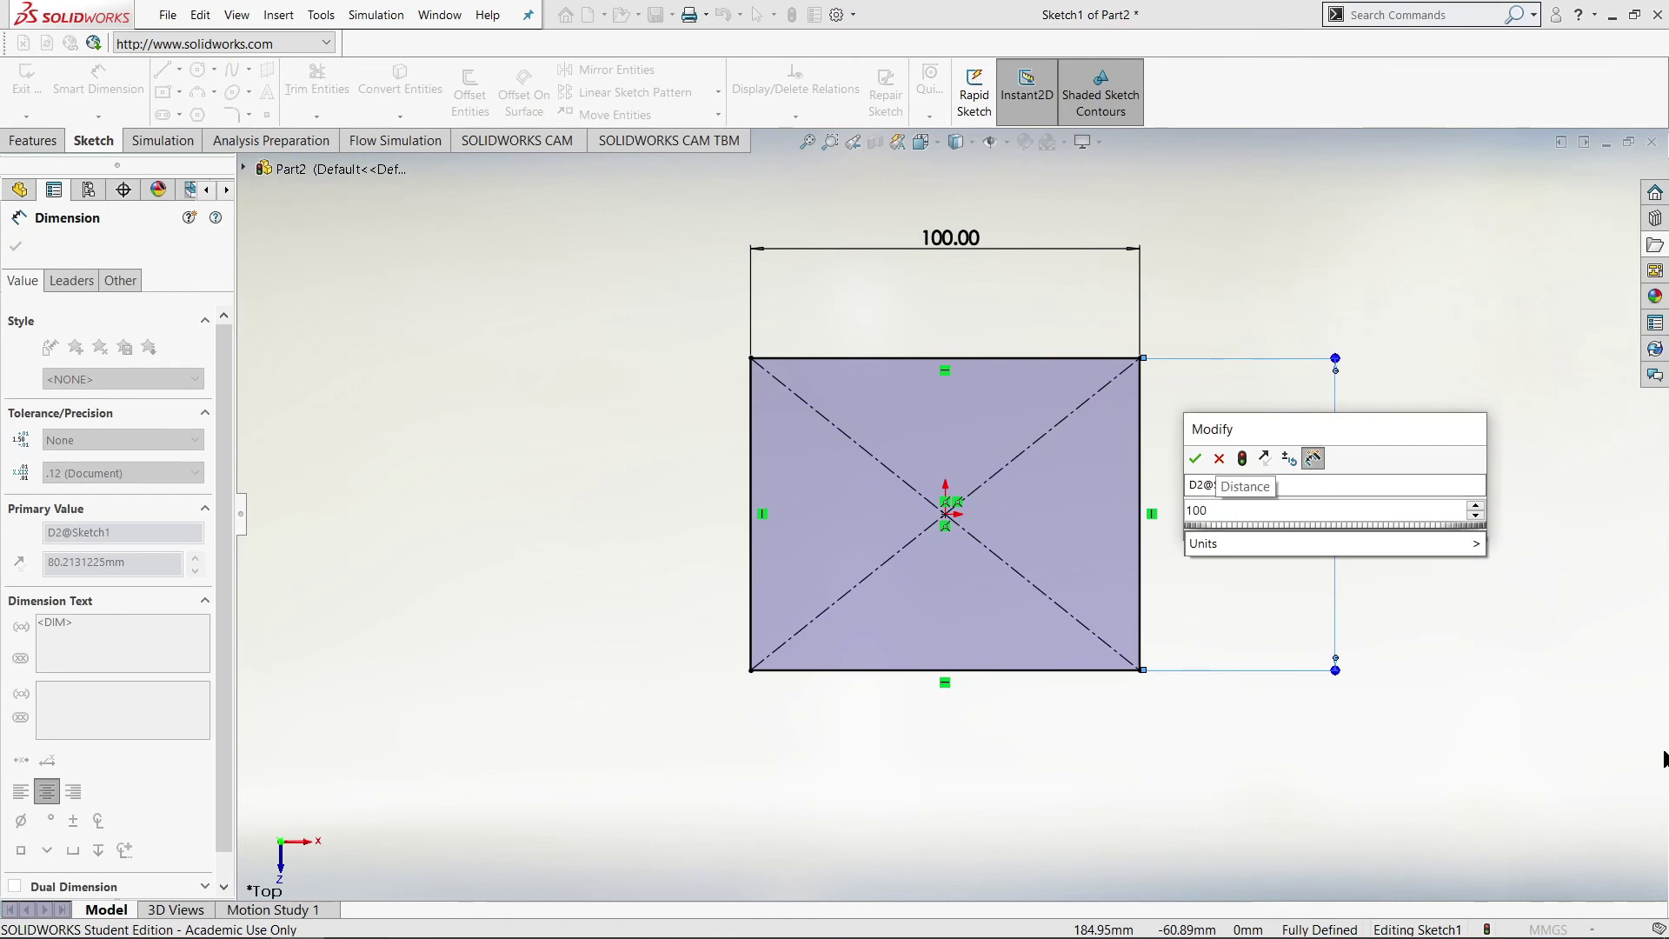
{"action": "key", "text": "Return"}
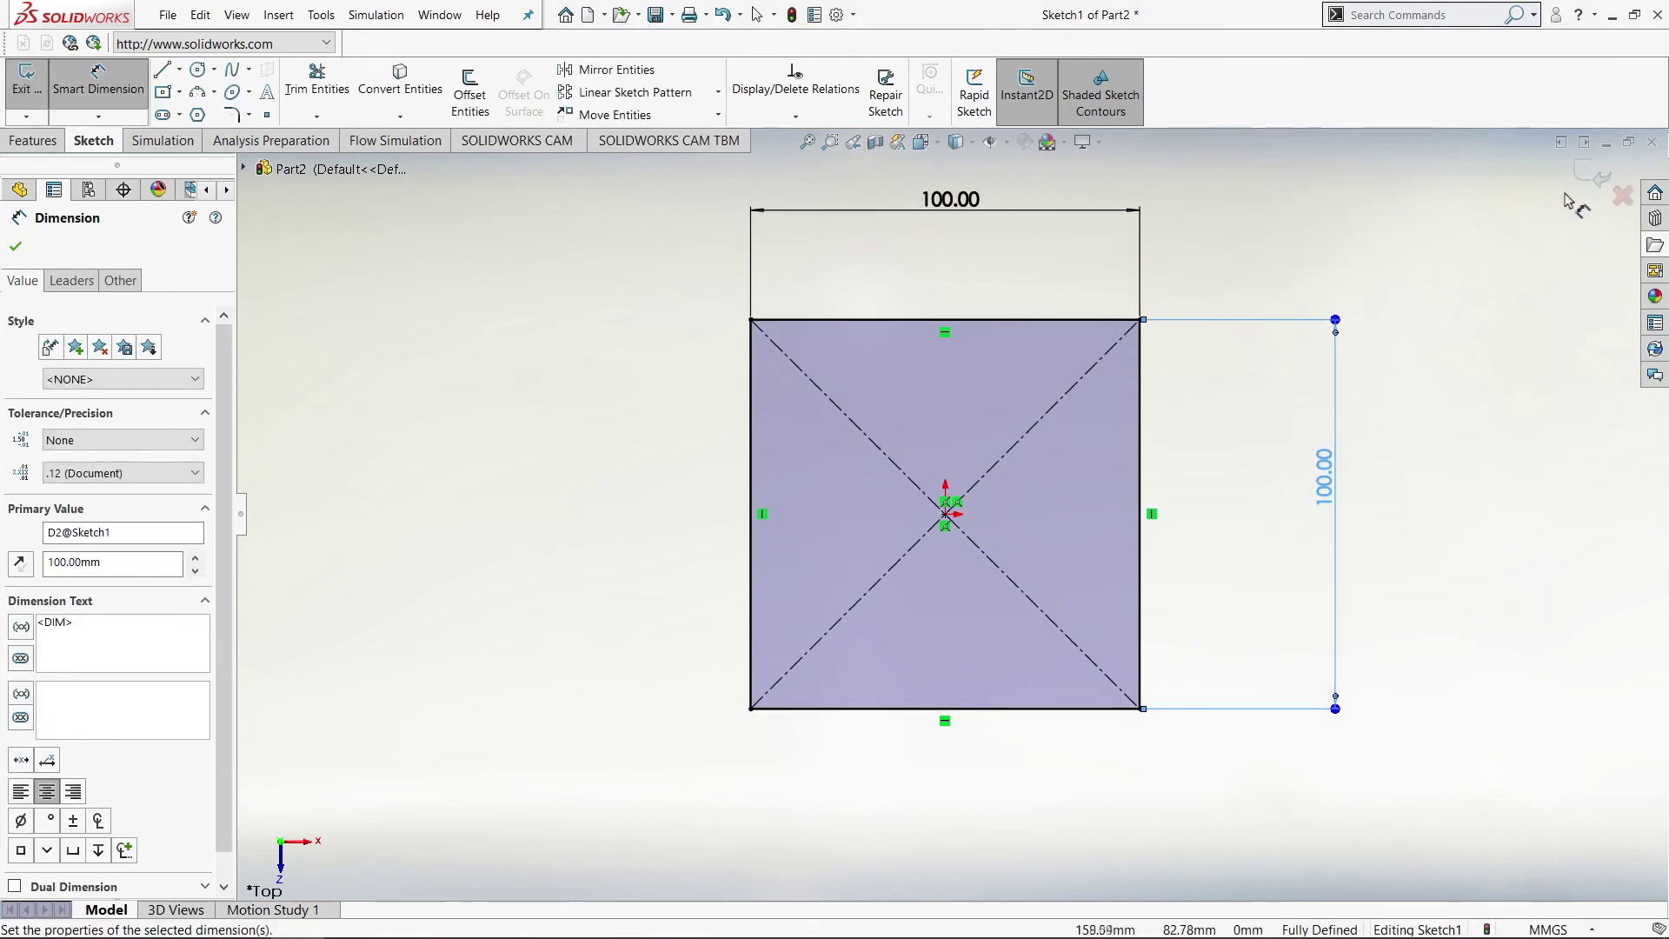
{"action": "left_click", "coordinate": [1594, 180]}
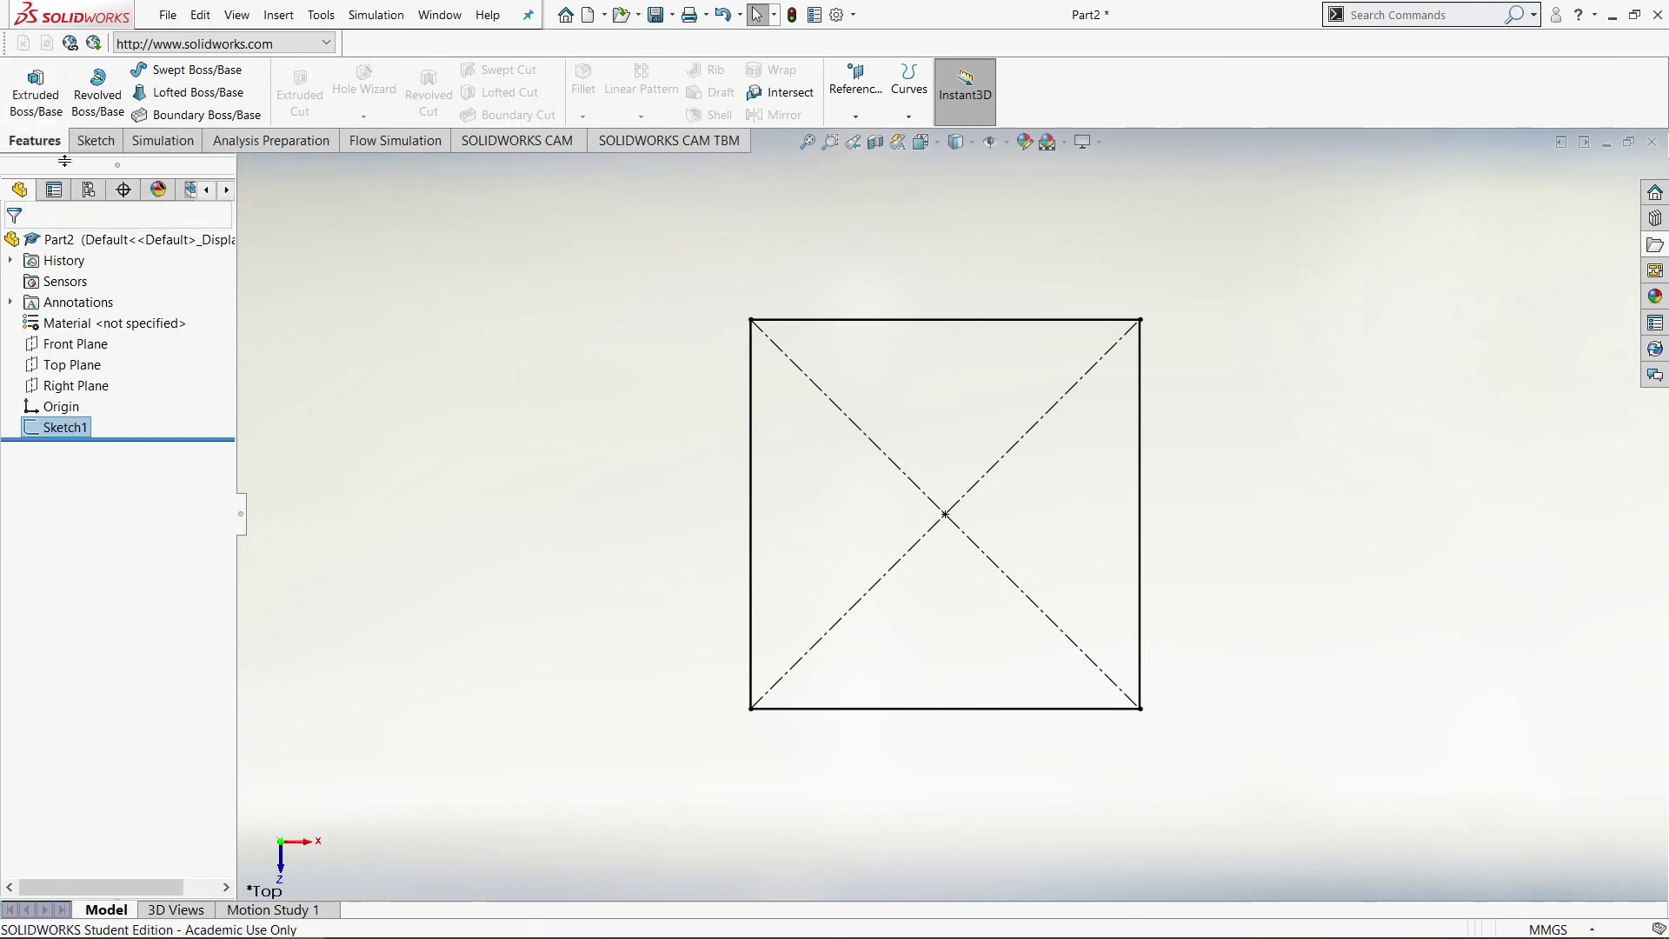
Step: Extrude the square sketch to a blind depth of 100 mm
{"action": "left_click", "coordinate": [33, 80]}
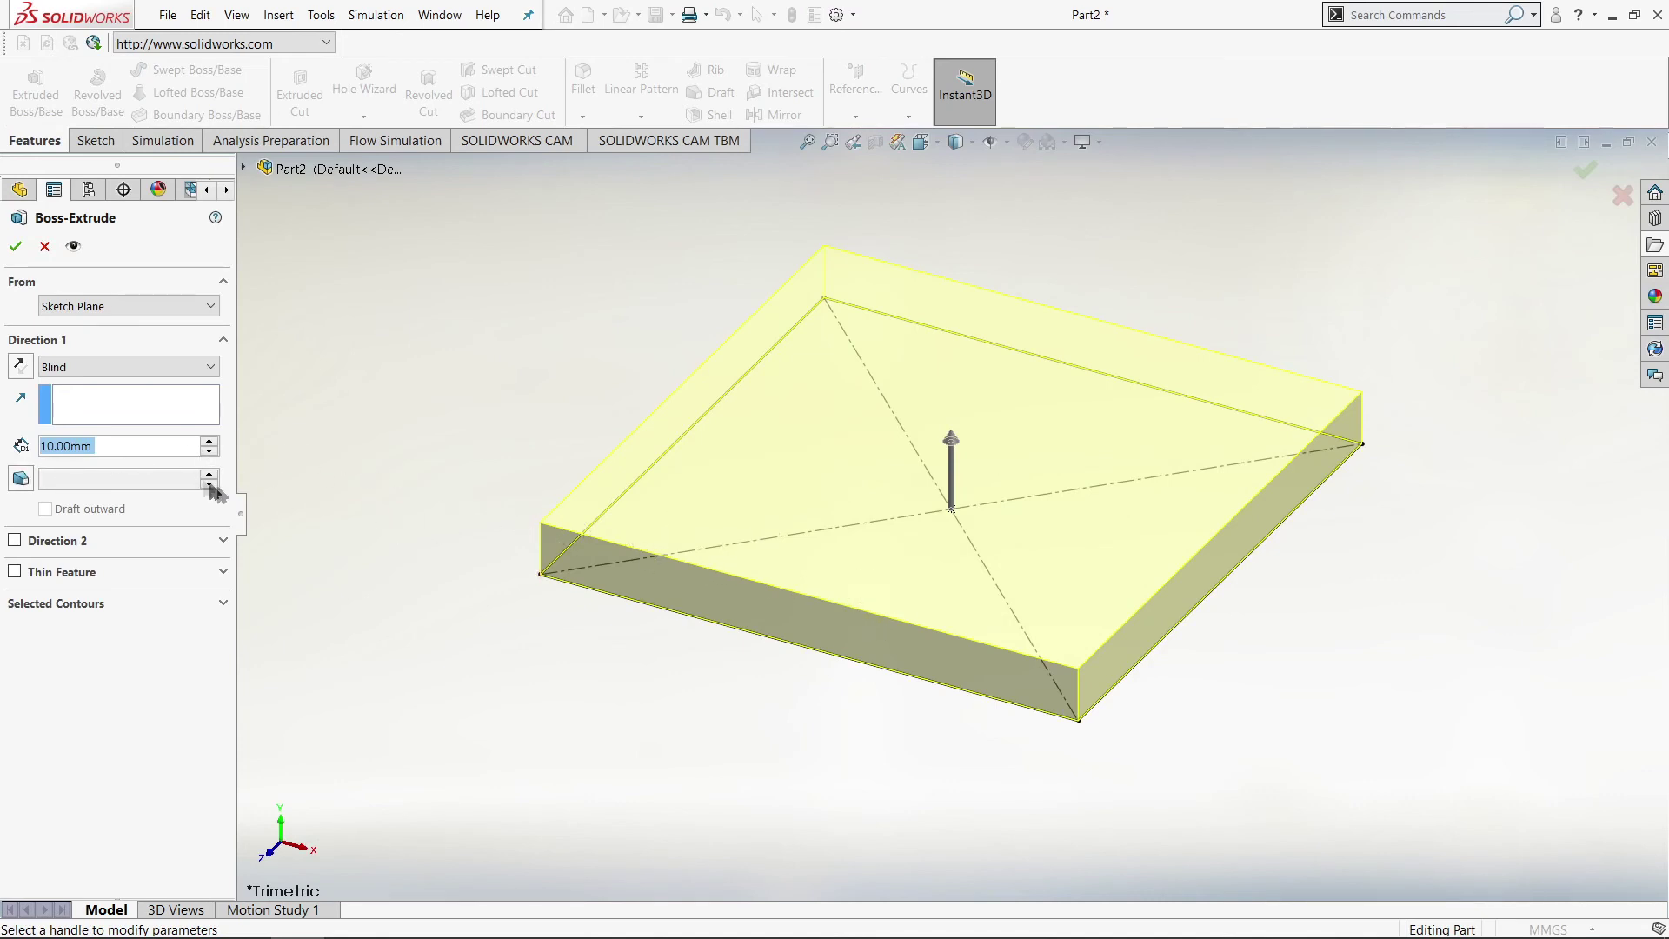
{"action": "double_click", "coordinate": [96, 436]}
{"action": "type", "text": "100"}
{"action": "key", "text": "Return"}
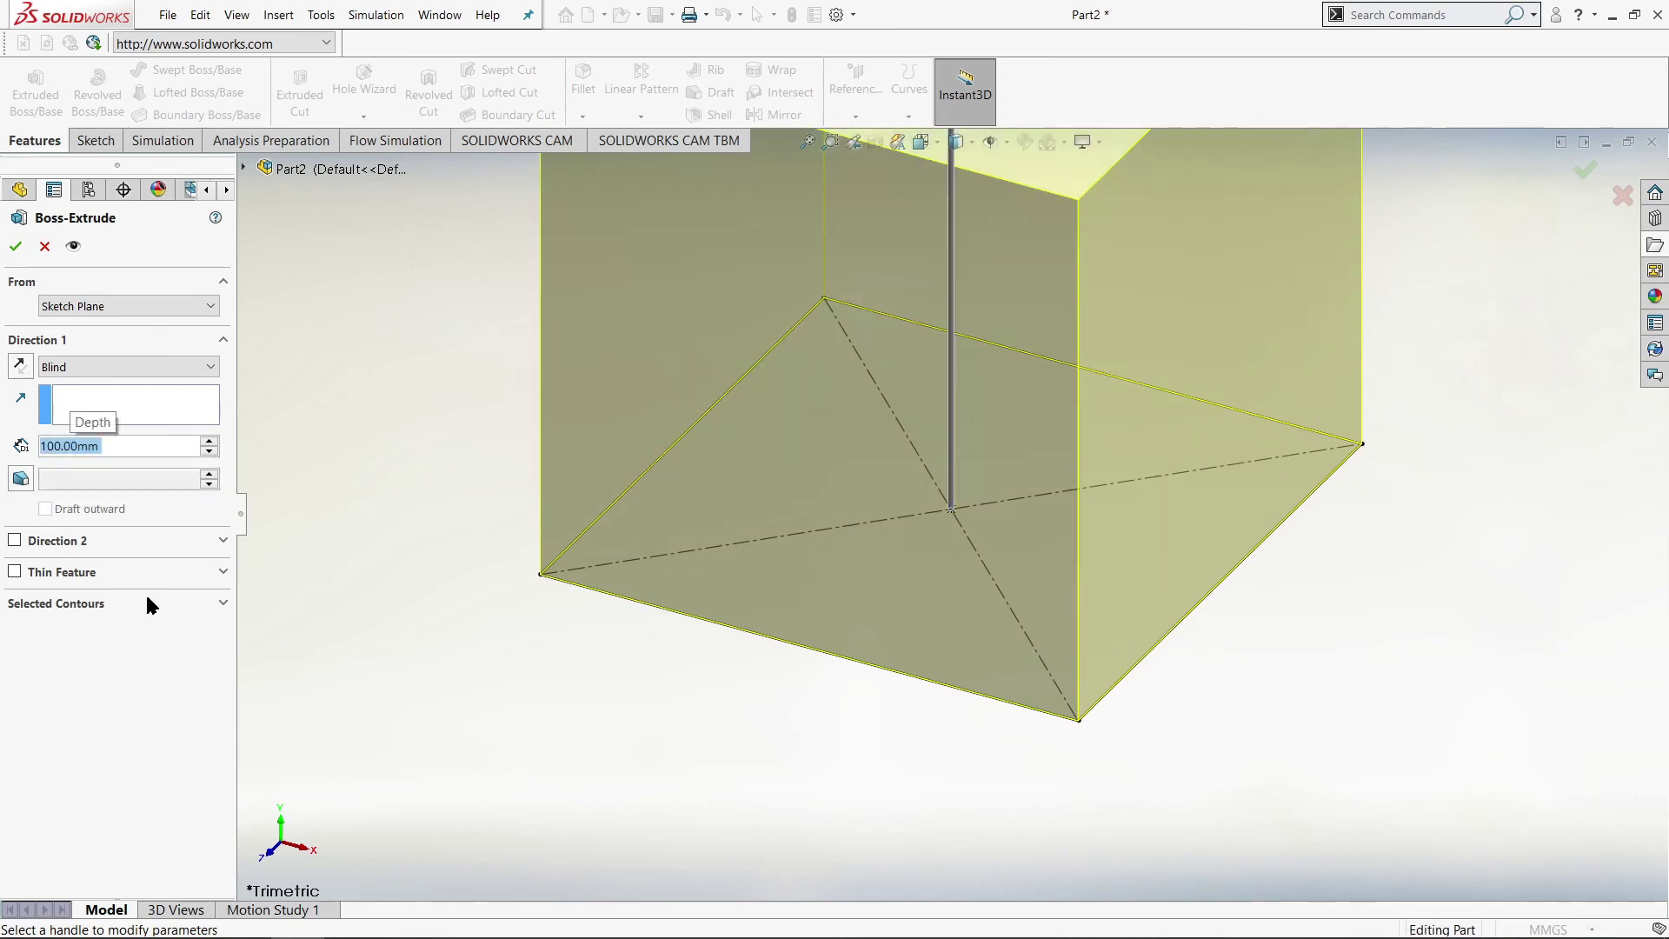
{"action": "left_click", "coordinate": [13, 248]}
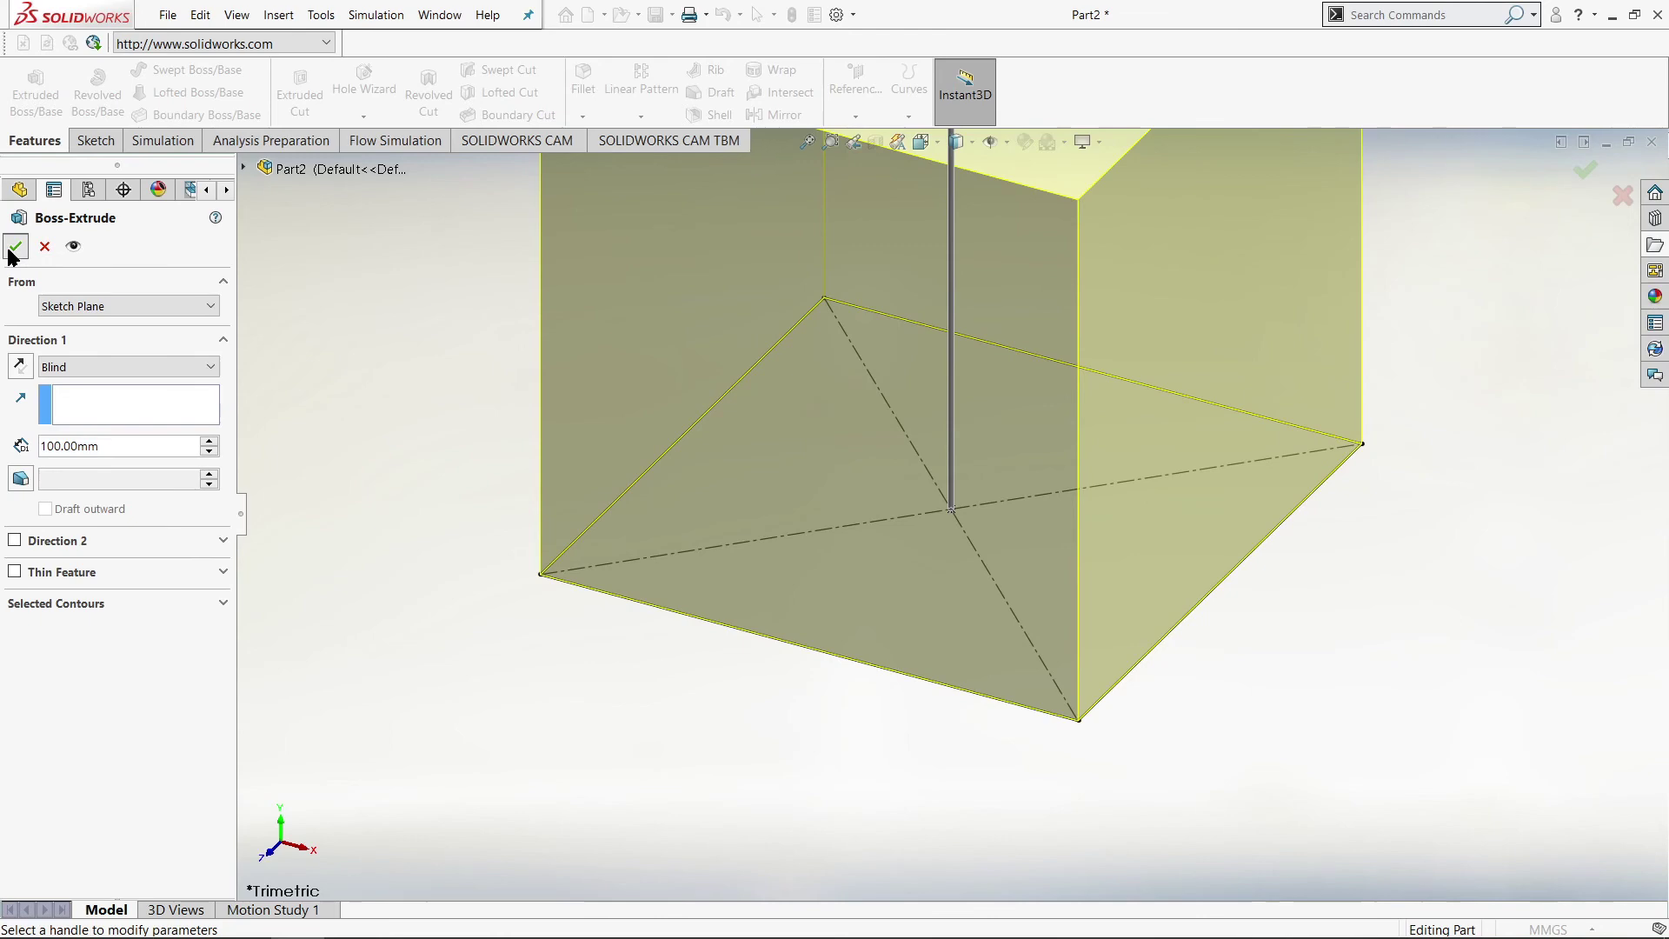
Step: Start a new sketch on the top face of the cube
{"action": "scroll", "coordinate": [964, 391], "scroll_direction": "up", "scroll_amount": 5}
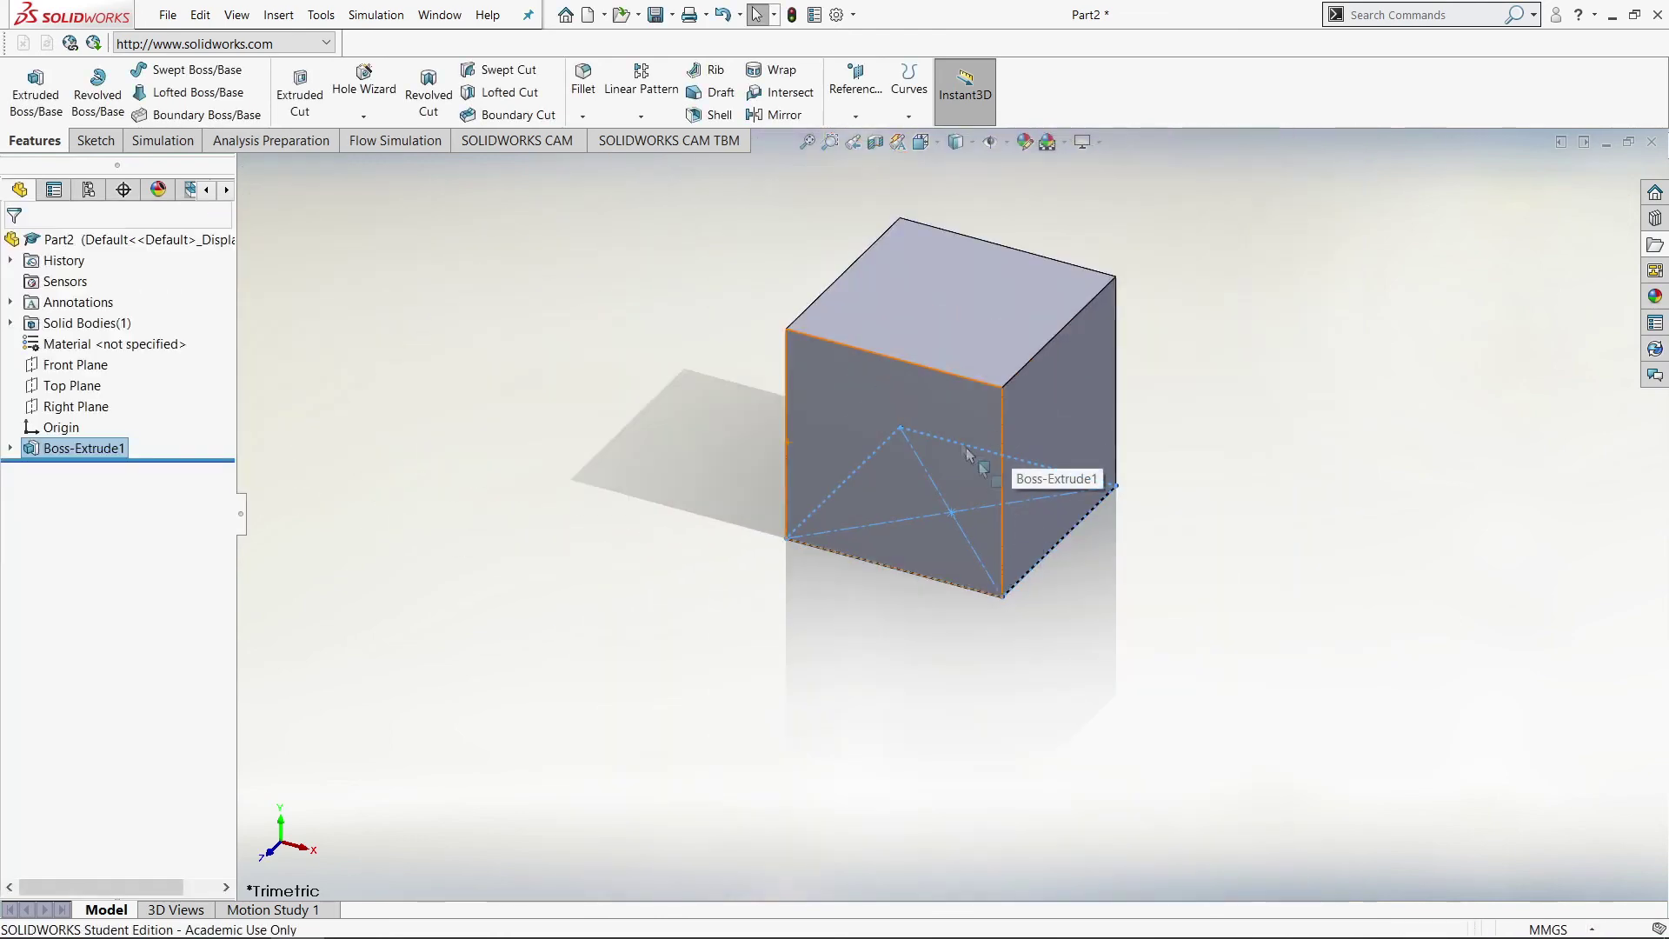
{"action": "scroll", "coordinate": [956, 469], "scroll_direction": "down", "scroll_amount": 2}
{"action": "scroll", "coordinate": [956, 469], "scroll_direction": "up", "scroll_amount": 2}
{"action": "middle_click_drag", "start_coordinate": [965, 474], "coordinate": [1009, 547]}
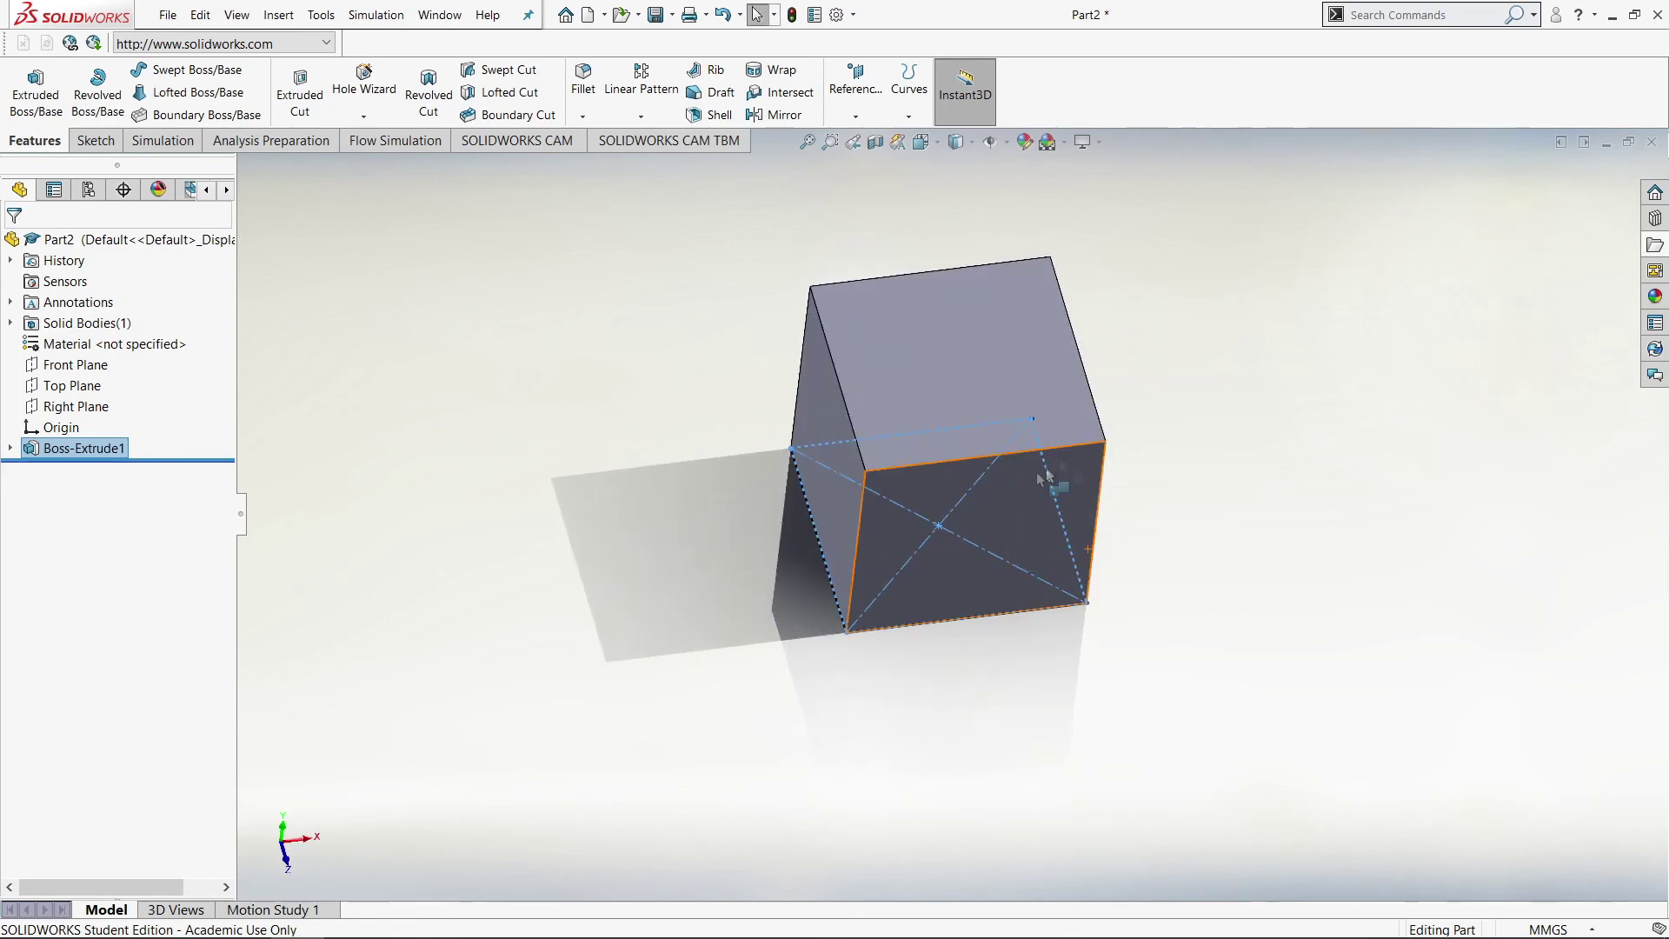
{"action": "key", "text": "ctrl+5"}
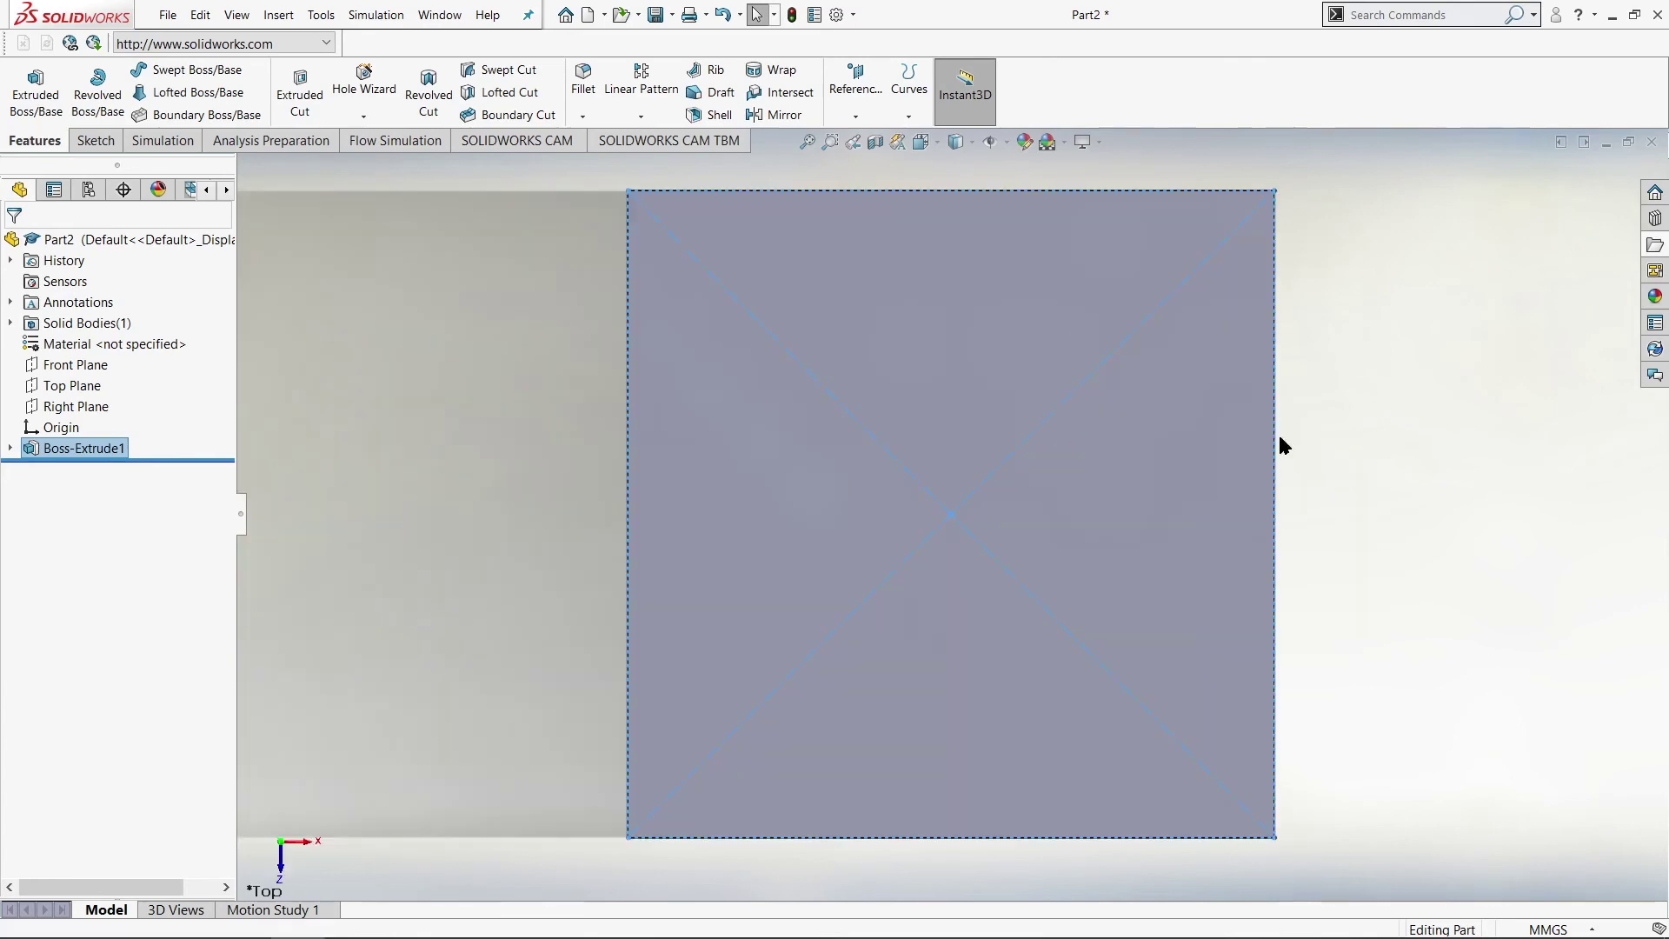
{"action": "key", "text": "z"}
{"action": "key", "text": "z"}
{"action": "key", "text": "z"}
{"action": "scroll", "coordinate": [1000, 435], "scroll_direction": "down", "scroll_amount": 2}
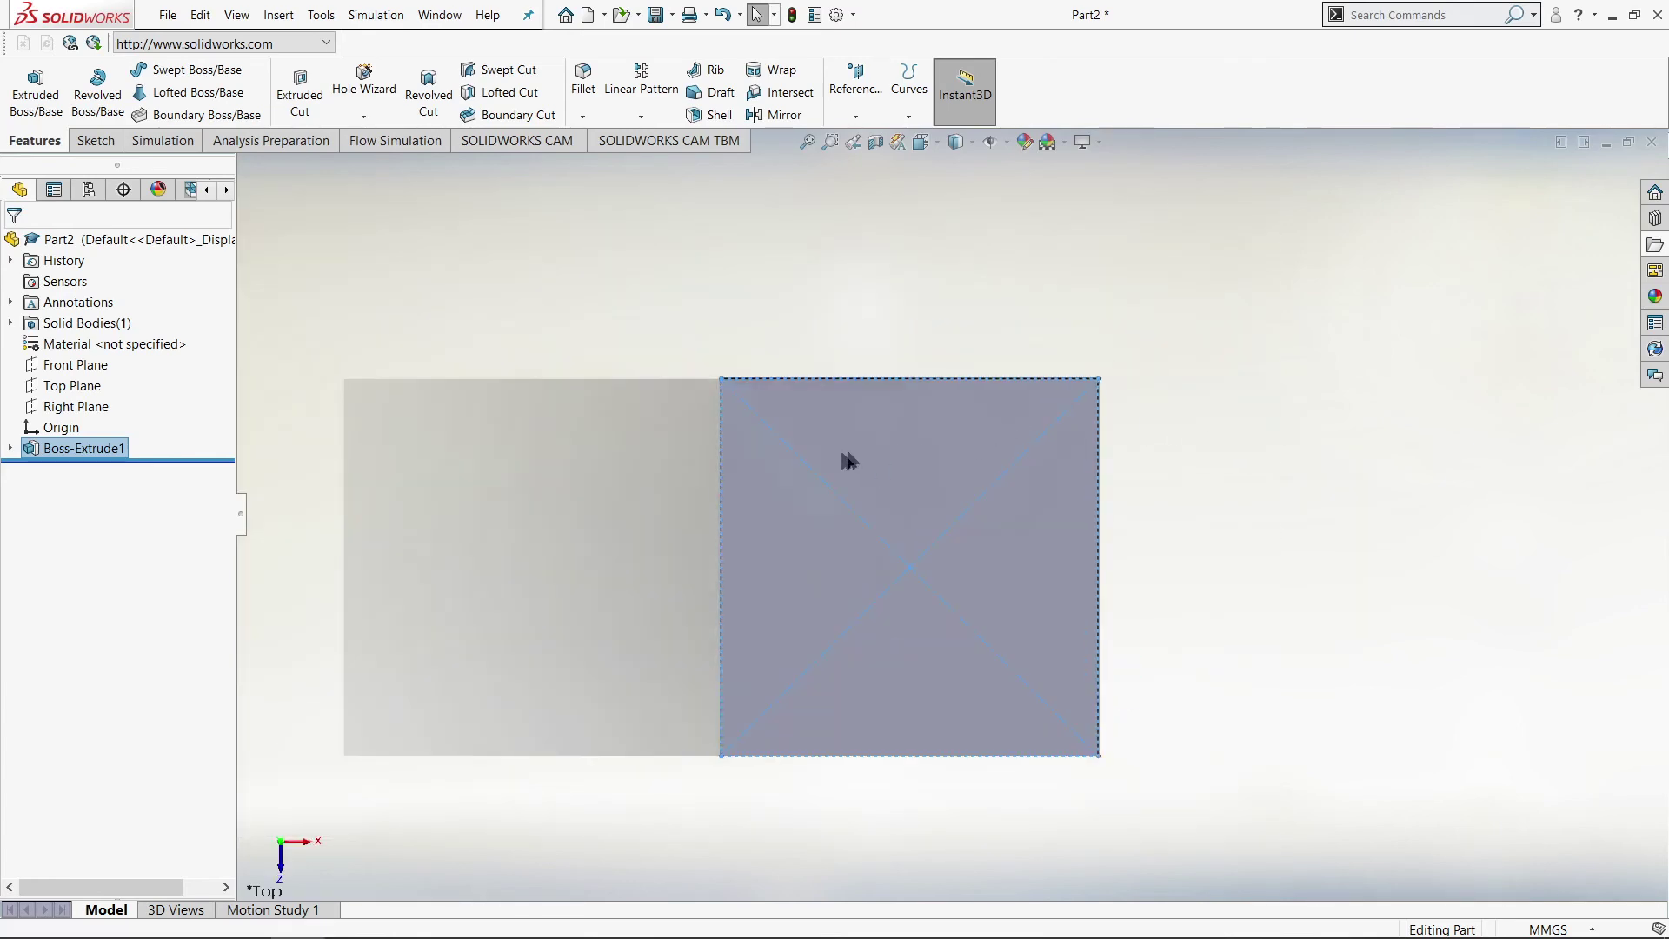
{"action": "right_click", "coordinate": [882, 450]}
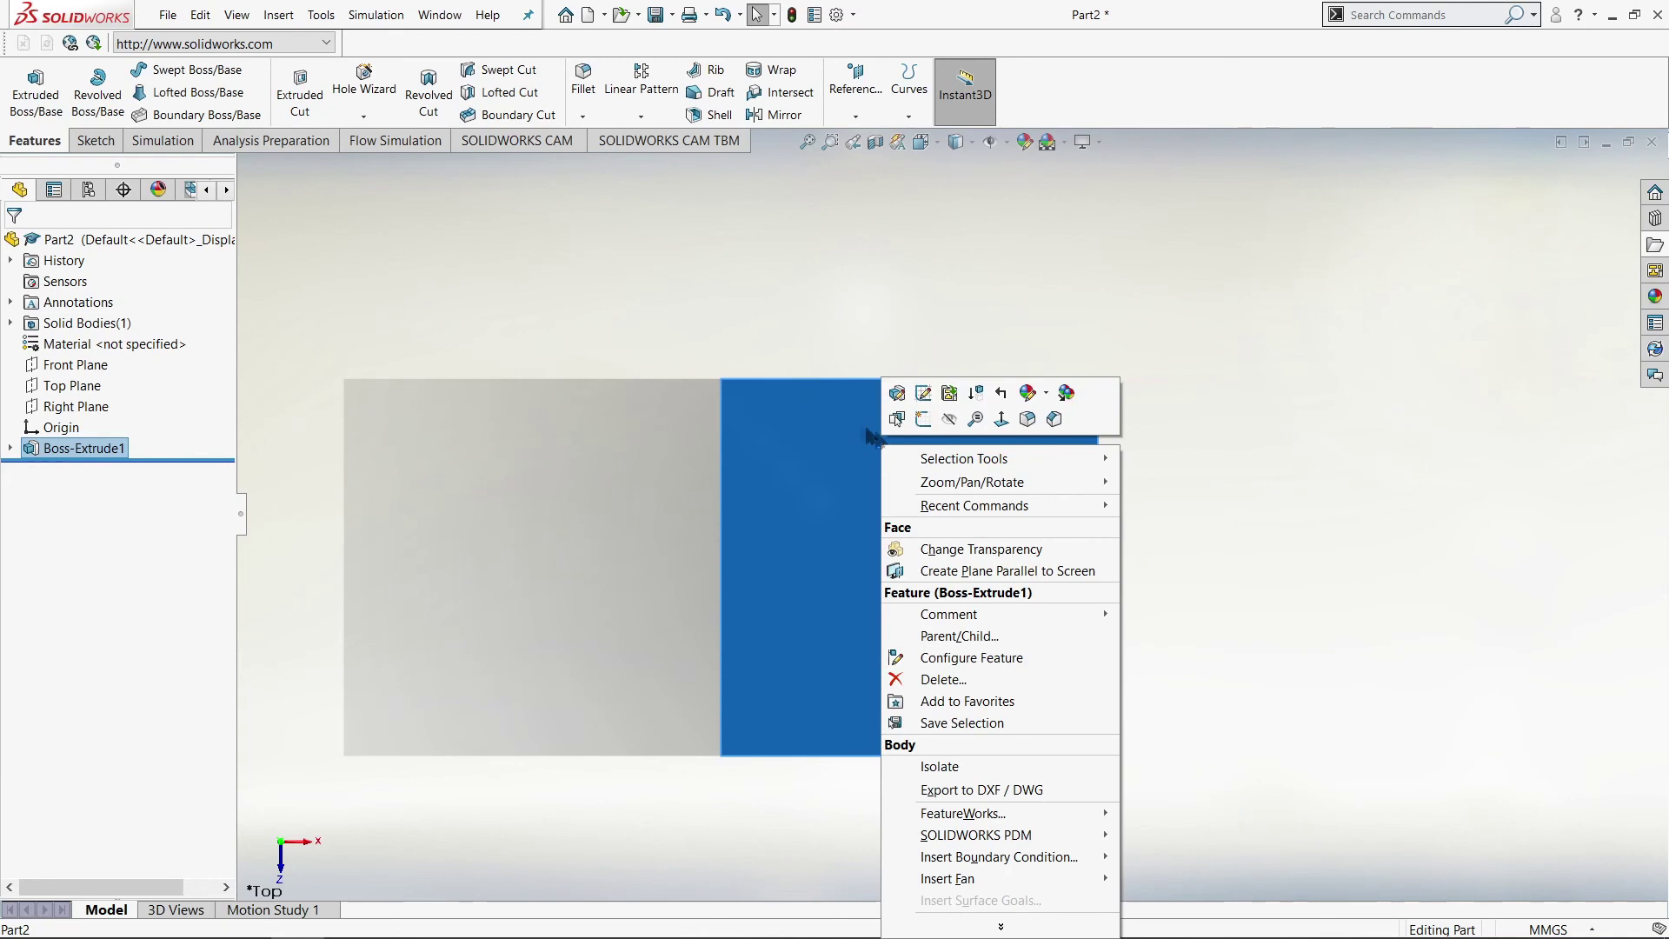
{"action": "left_click", "coordinate": [923, 420]}
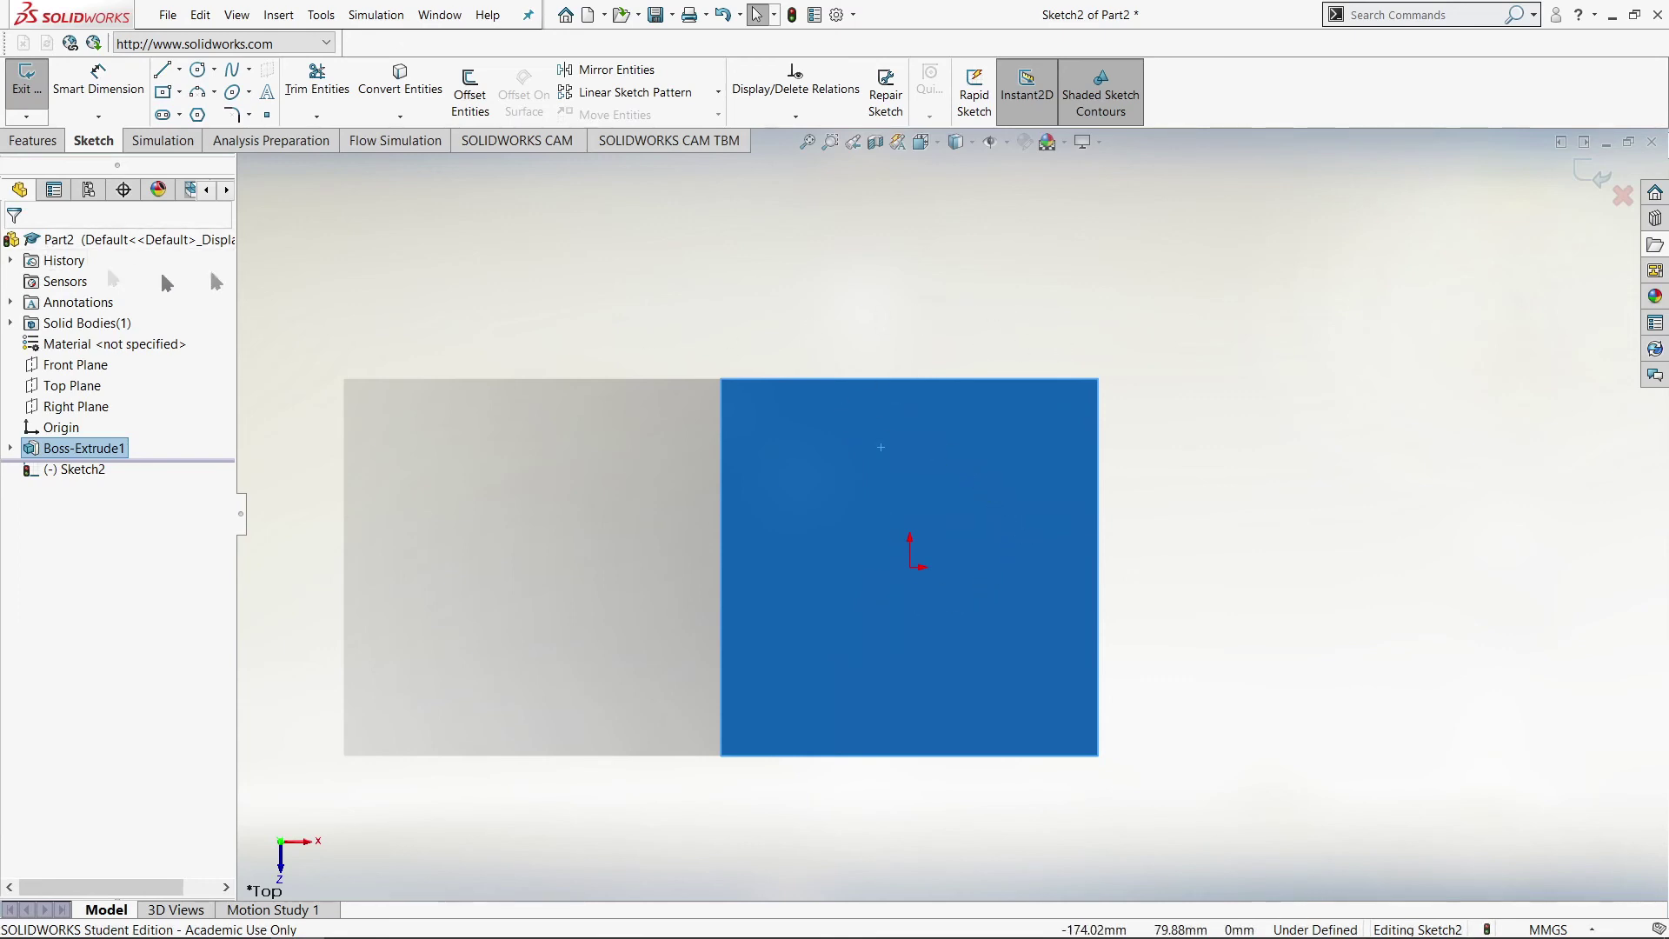
Step: Draw a circle with a radius of about 6 mm near the upper-left corner of the cube's top face
{"action": "left_click", "coordinate": [212, 69]}
{"action": "left_click", "coordinate": [213, 92]}
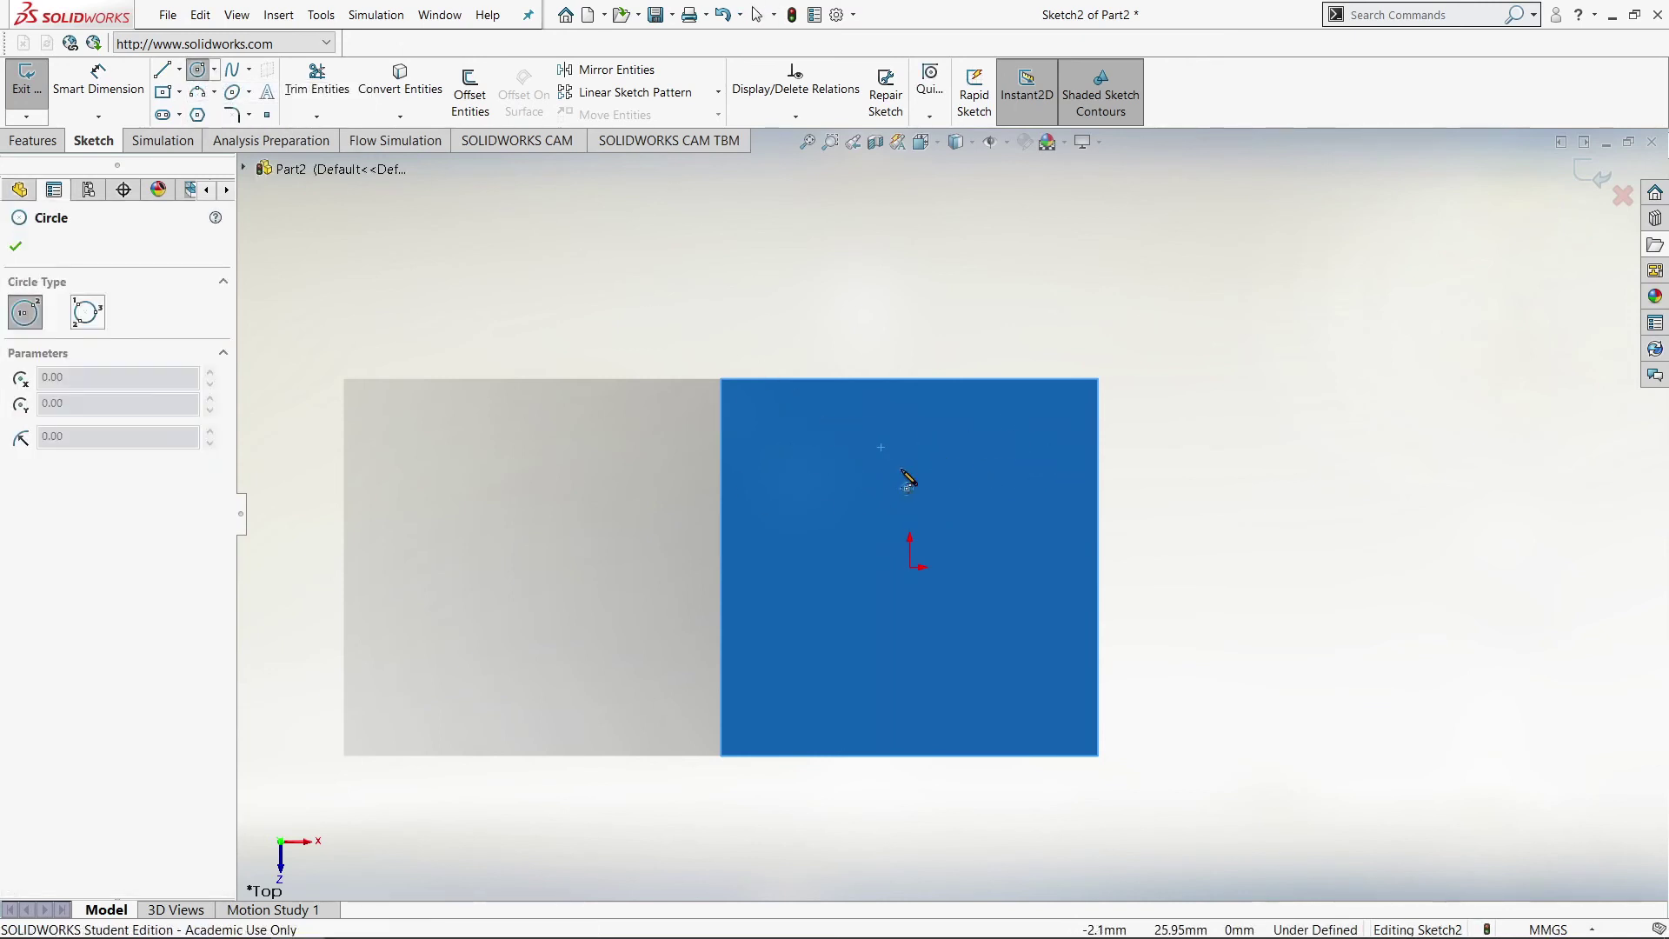
{"action": "left_click", "coordinate": [759, 415]}
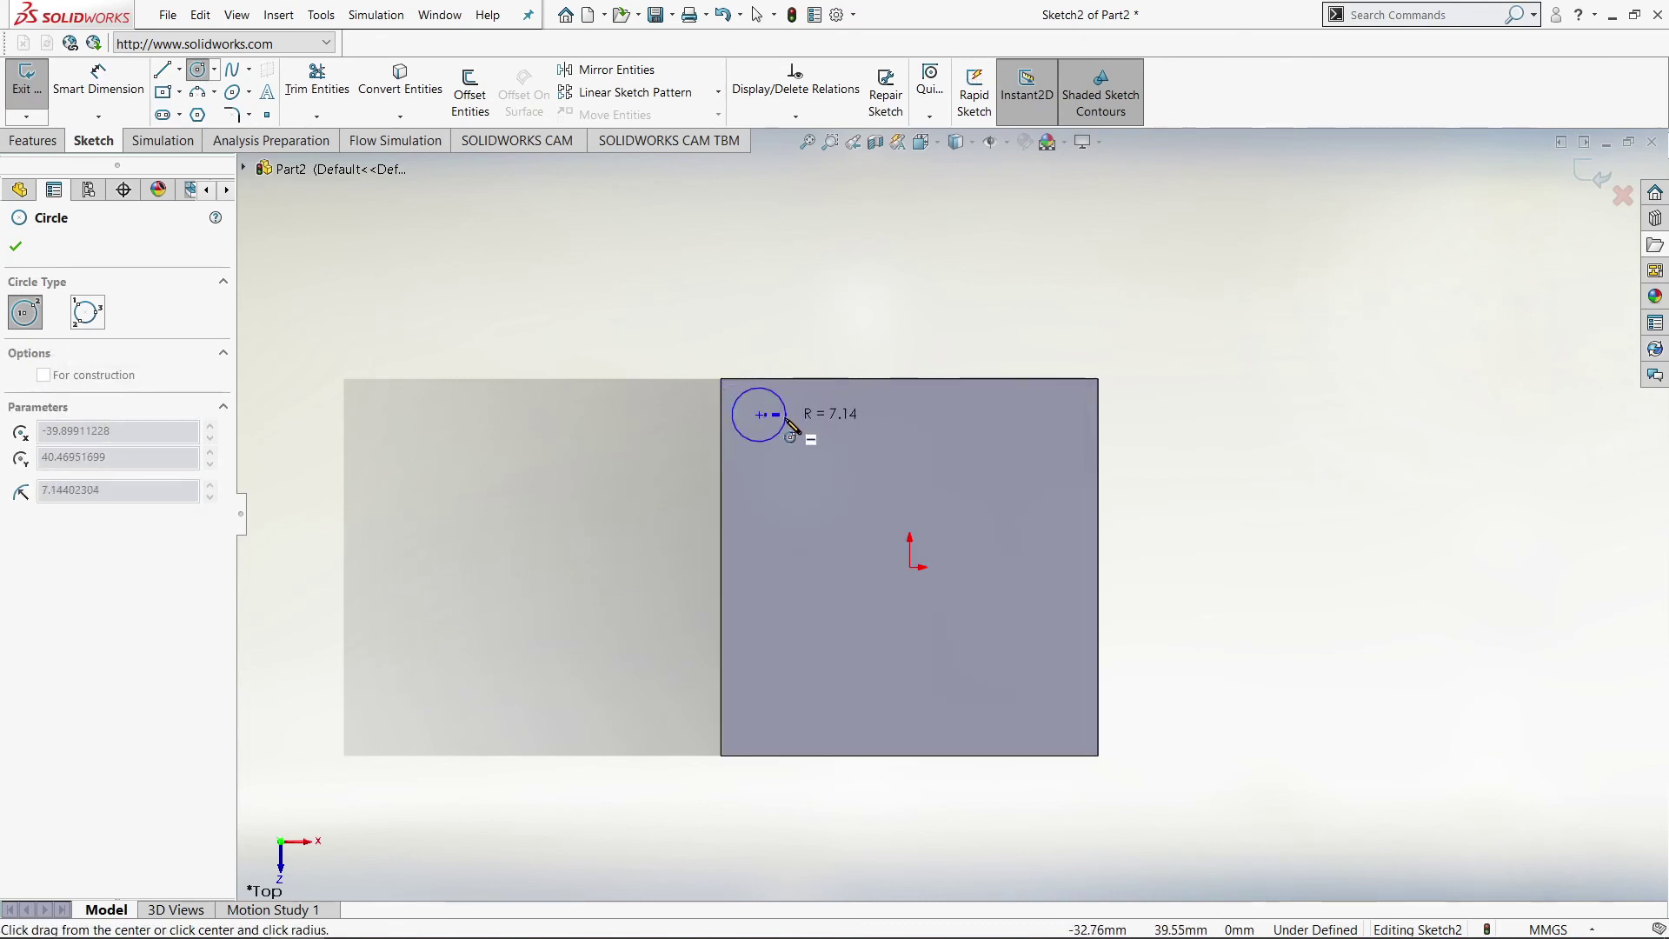
{"action": "left_click", "coordinate": [783, 417]}
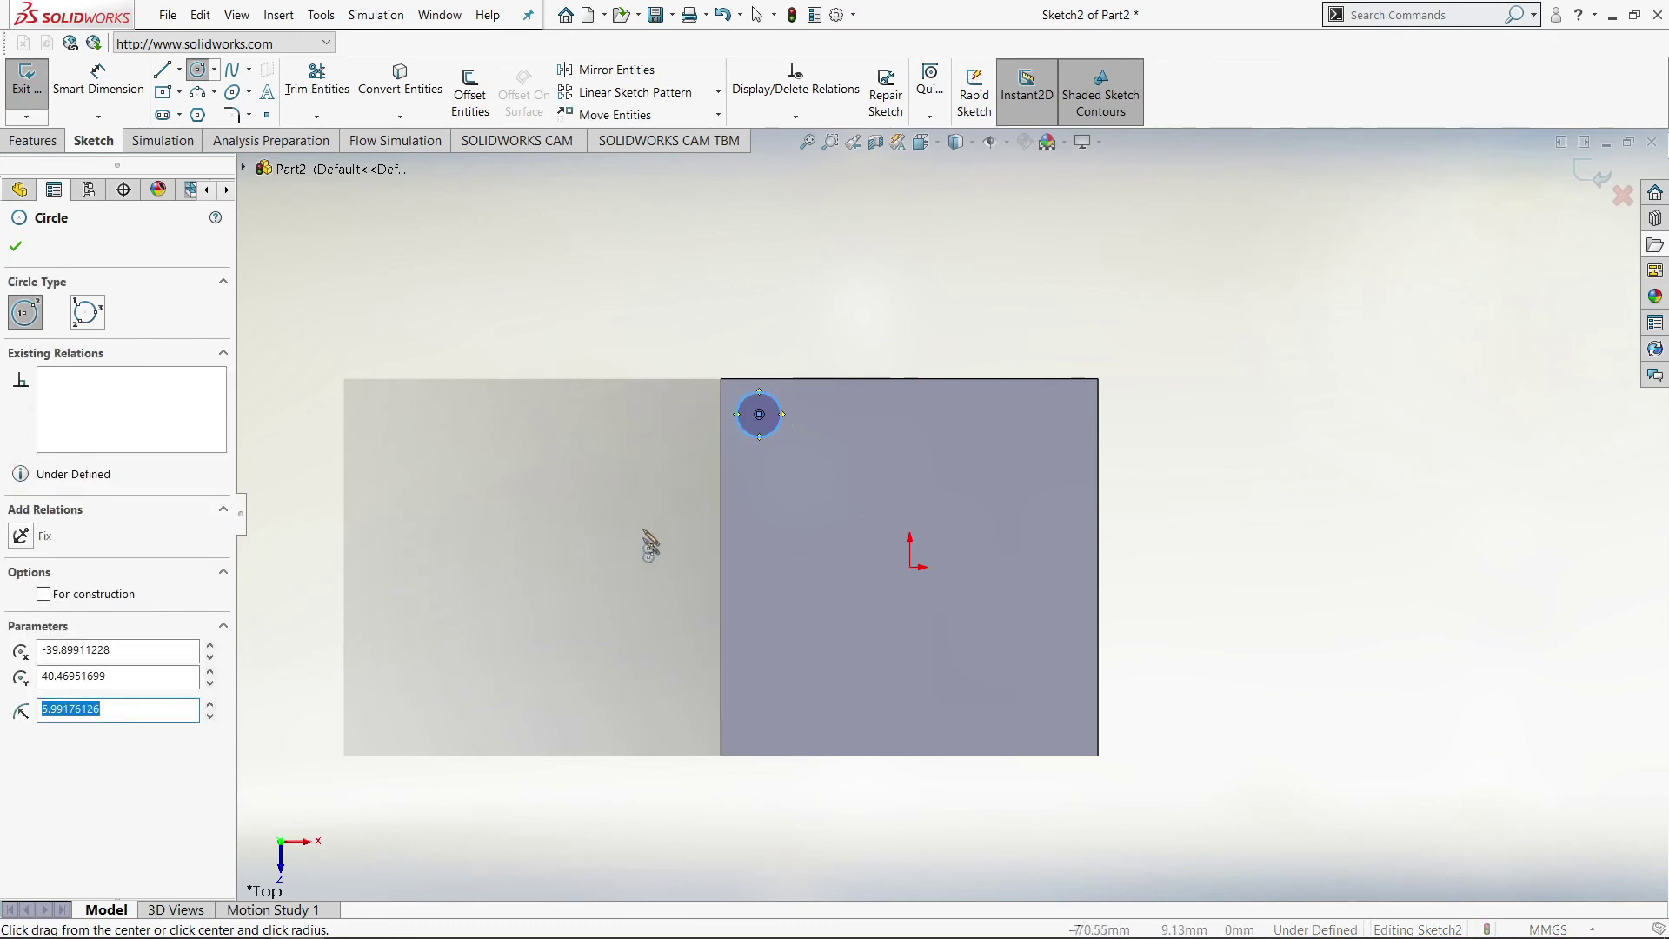
Step: Dimension the corner circle's diameter to 10 mm
{"action": "key", "text": "d"}
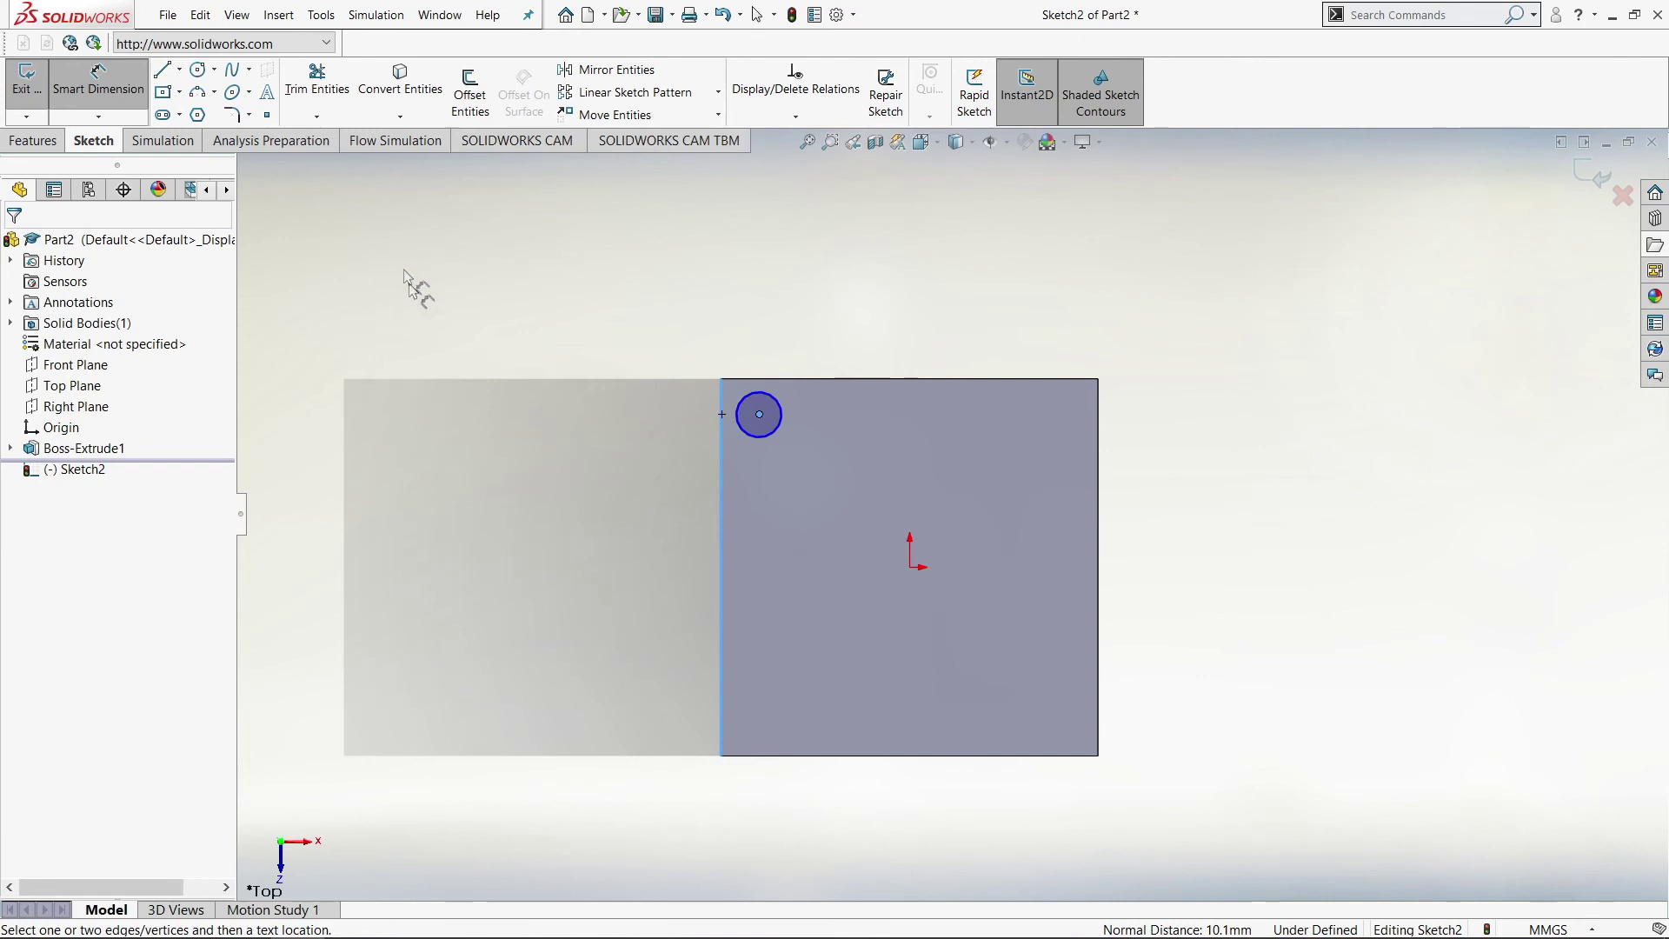
{"action": "key", "text": "Escape"}
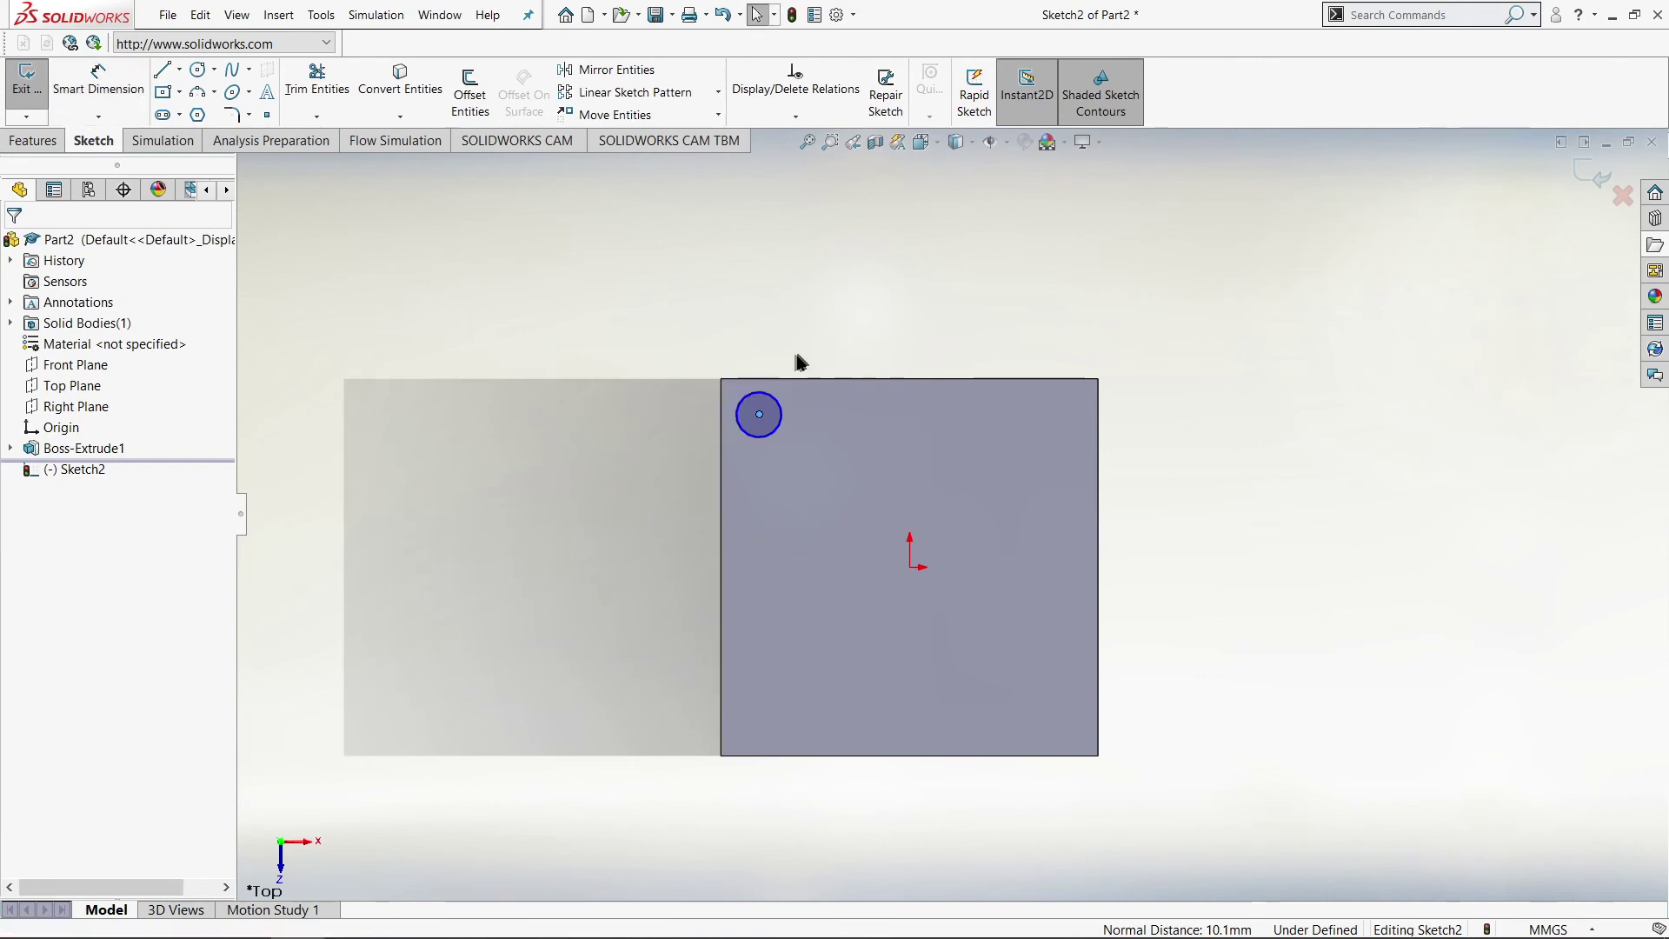
{"action": "key", "text": "d"}
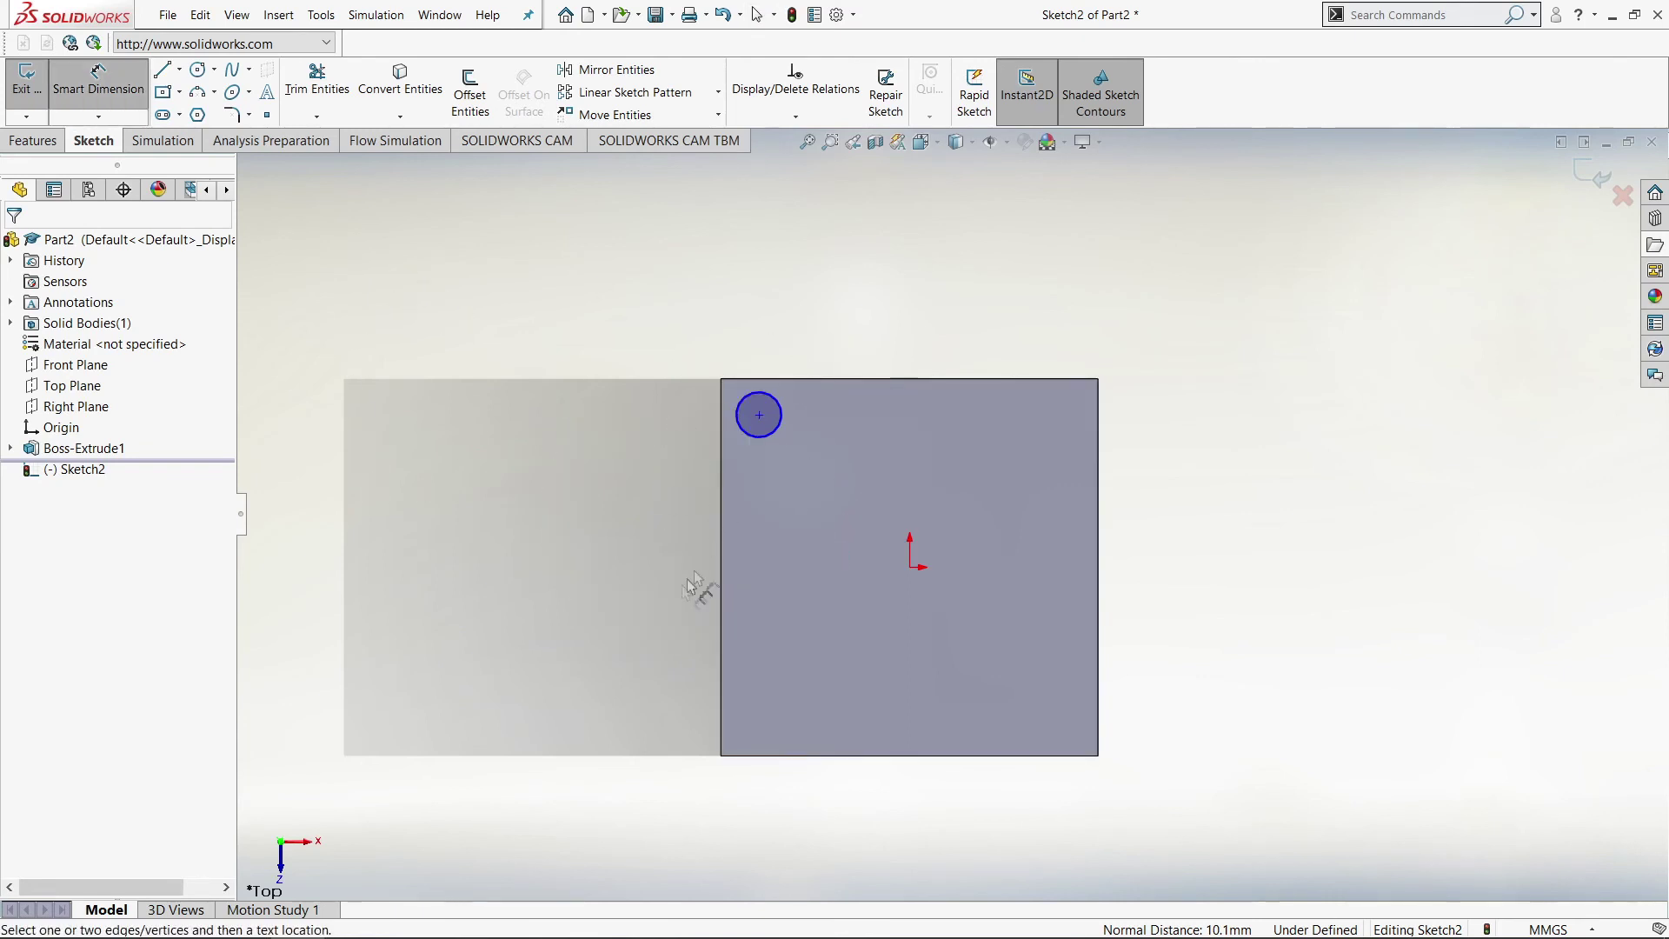
{"action": "right_click", "coordinate": [780, 420]}
{"action": "left_click", "coordinate": [793, 420]}
{"action": "left_click", "coordinate": [778, 412]}
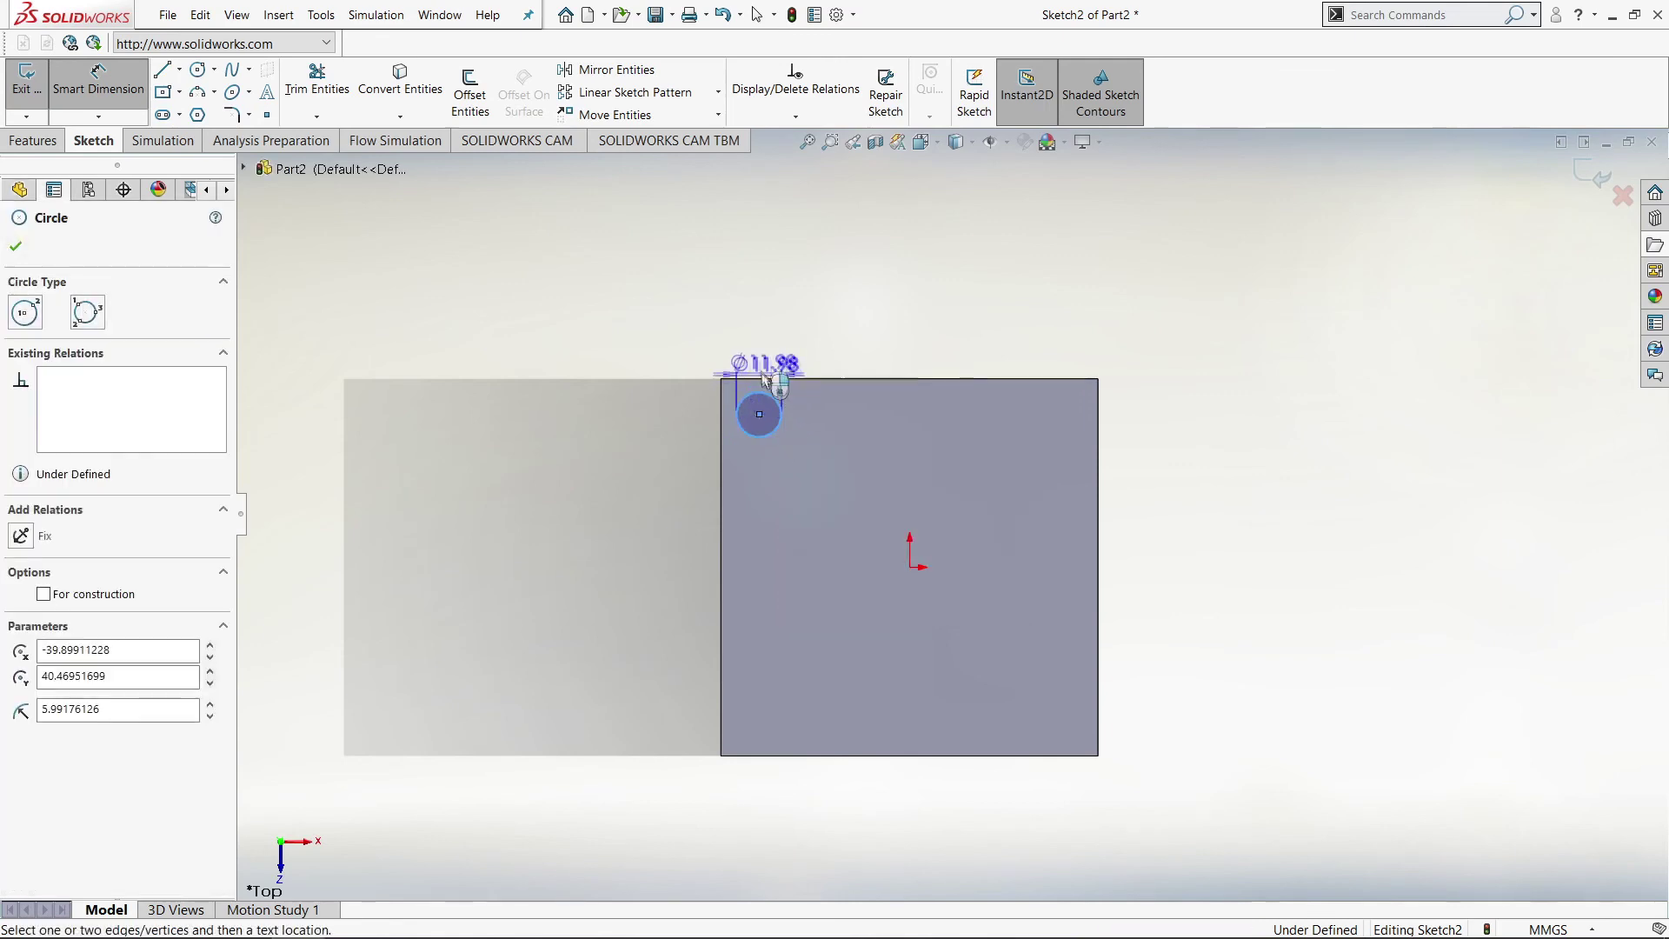
{"action": "left_click", "coordinate": [590, 333]}
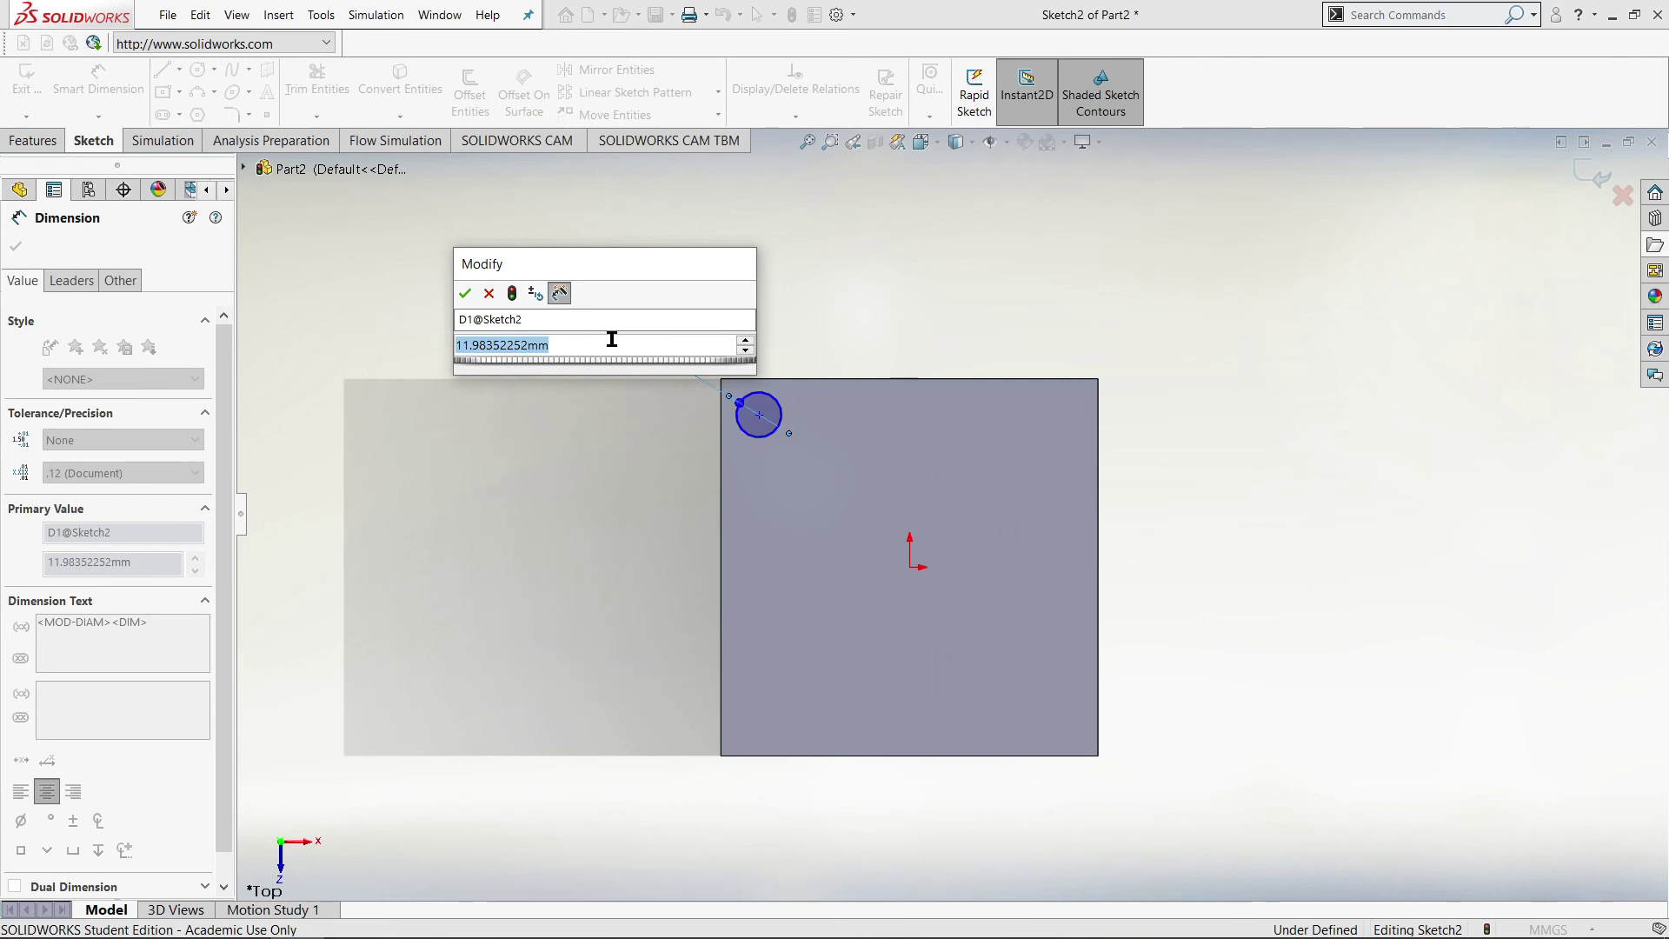
{"action": "type", "text": "10"}
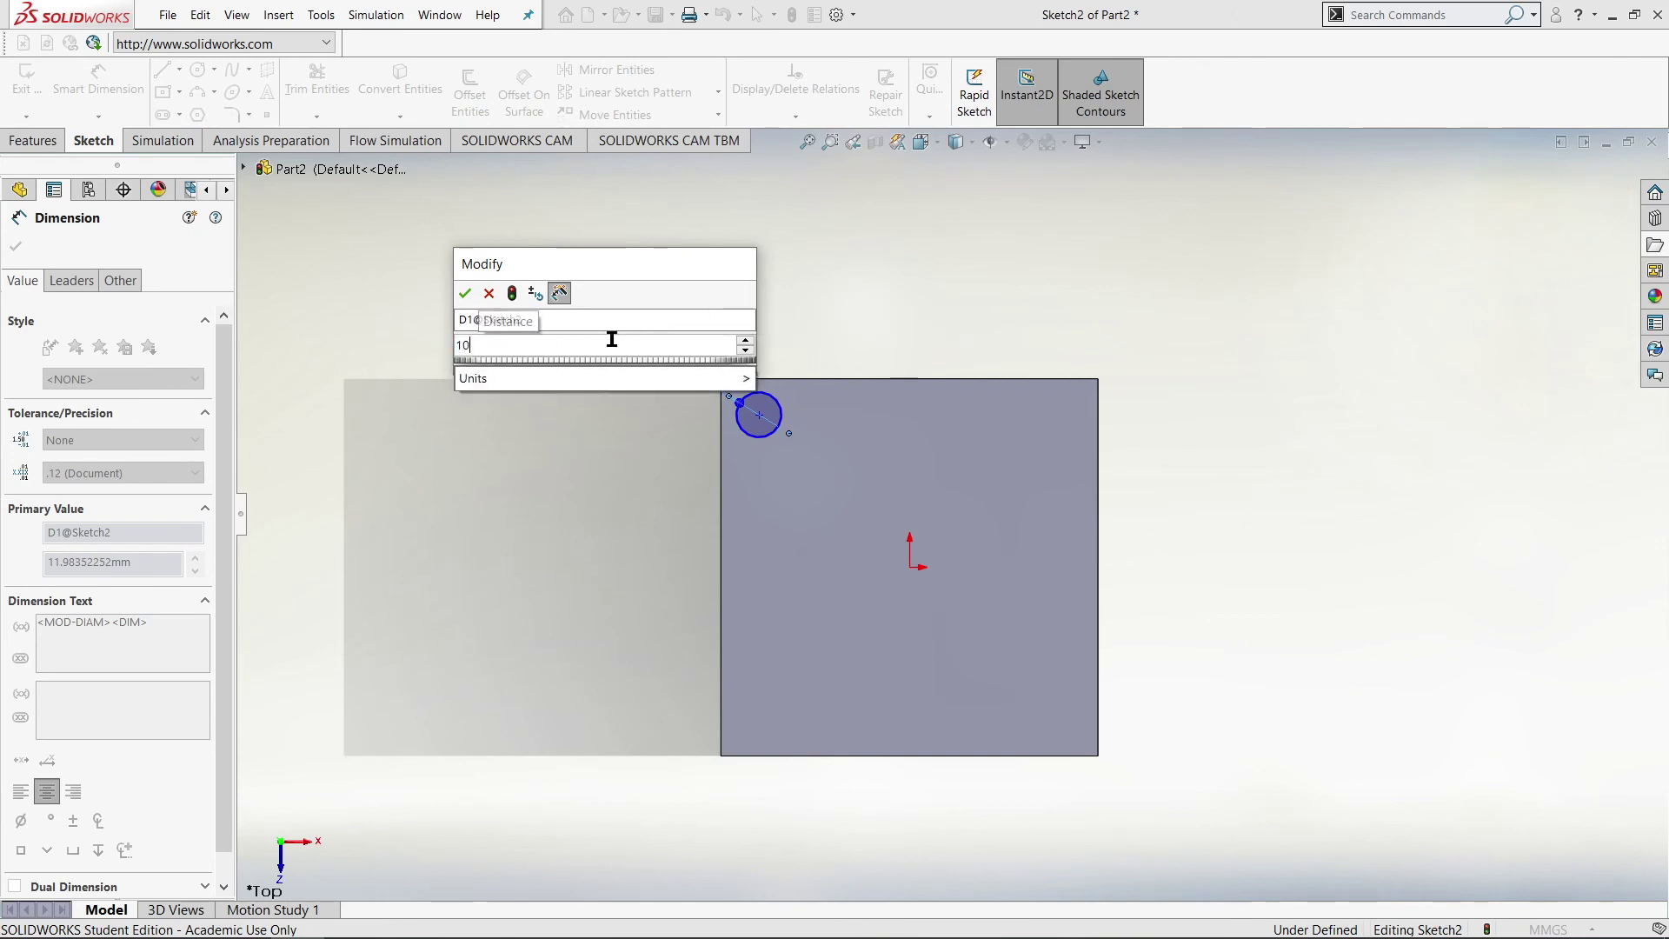
{"action": "key", "text": "Return"}
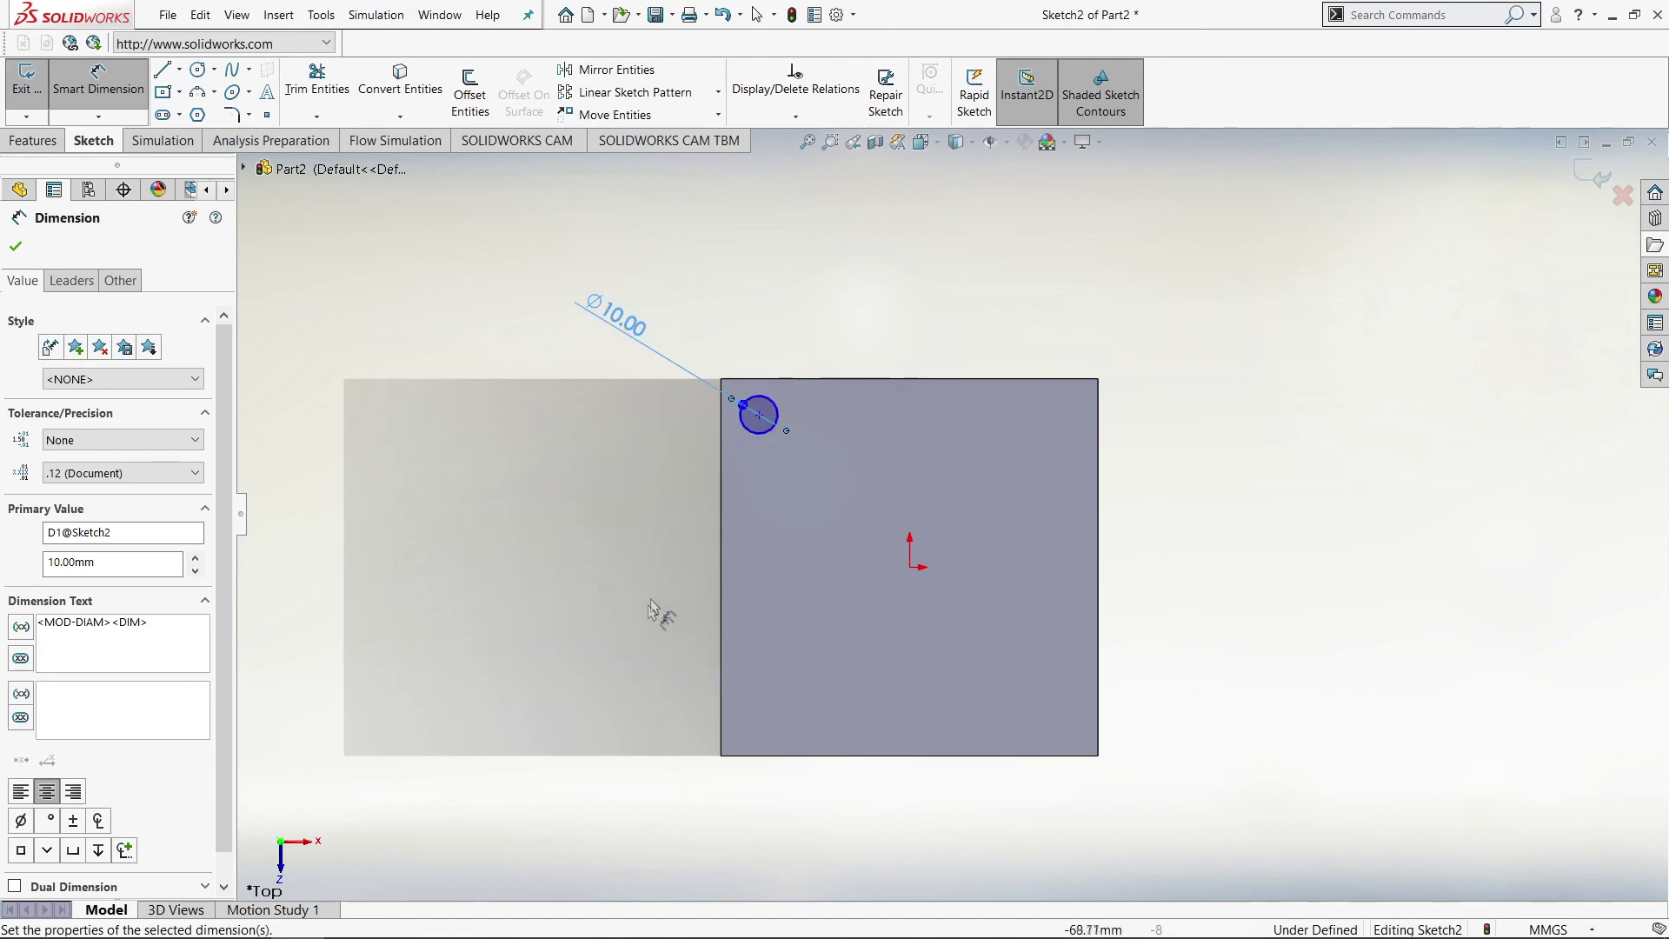
{"action": "right_click_drag", "start_coordinate": [603, 570], "coordinate": [602, 457]}
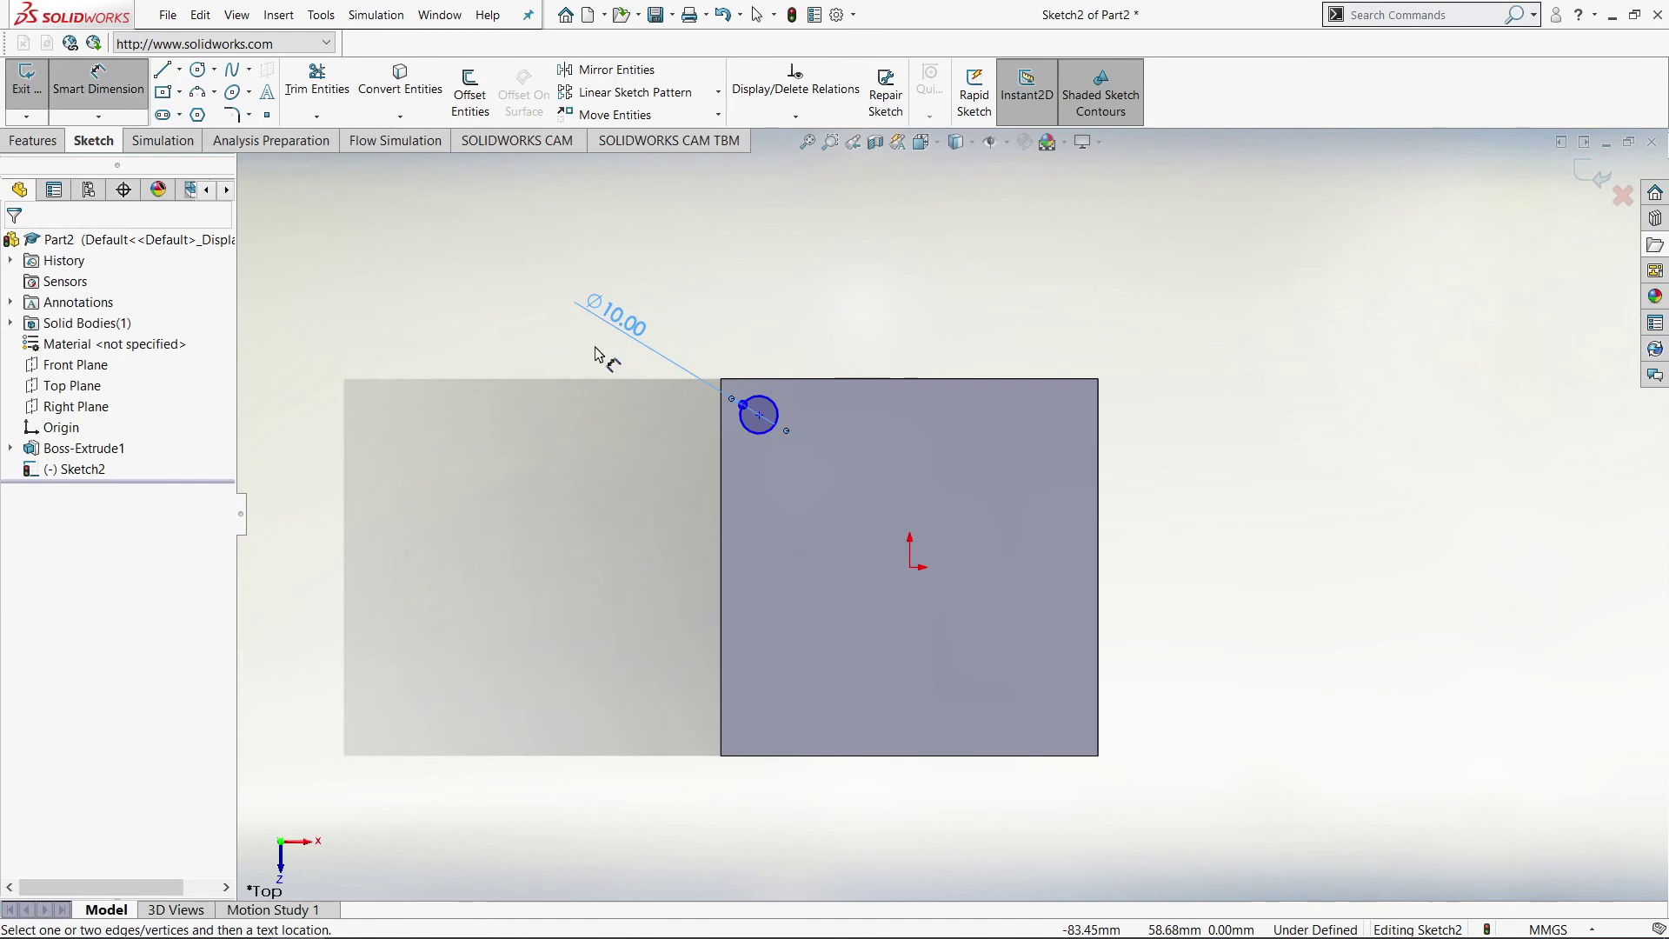
Step: Dimension the circle's centre 10 mm from the upper edge of the cube's top face
{"action": "left_click", "coordinate": [760, 415]}
{"action": "left_click", "coordinate": [765, 380]}
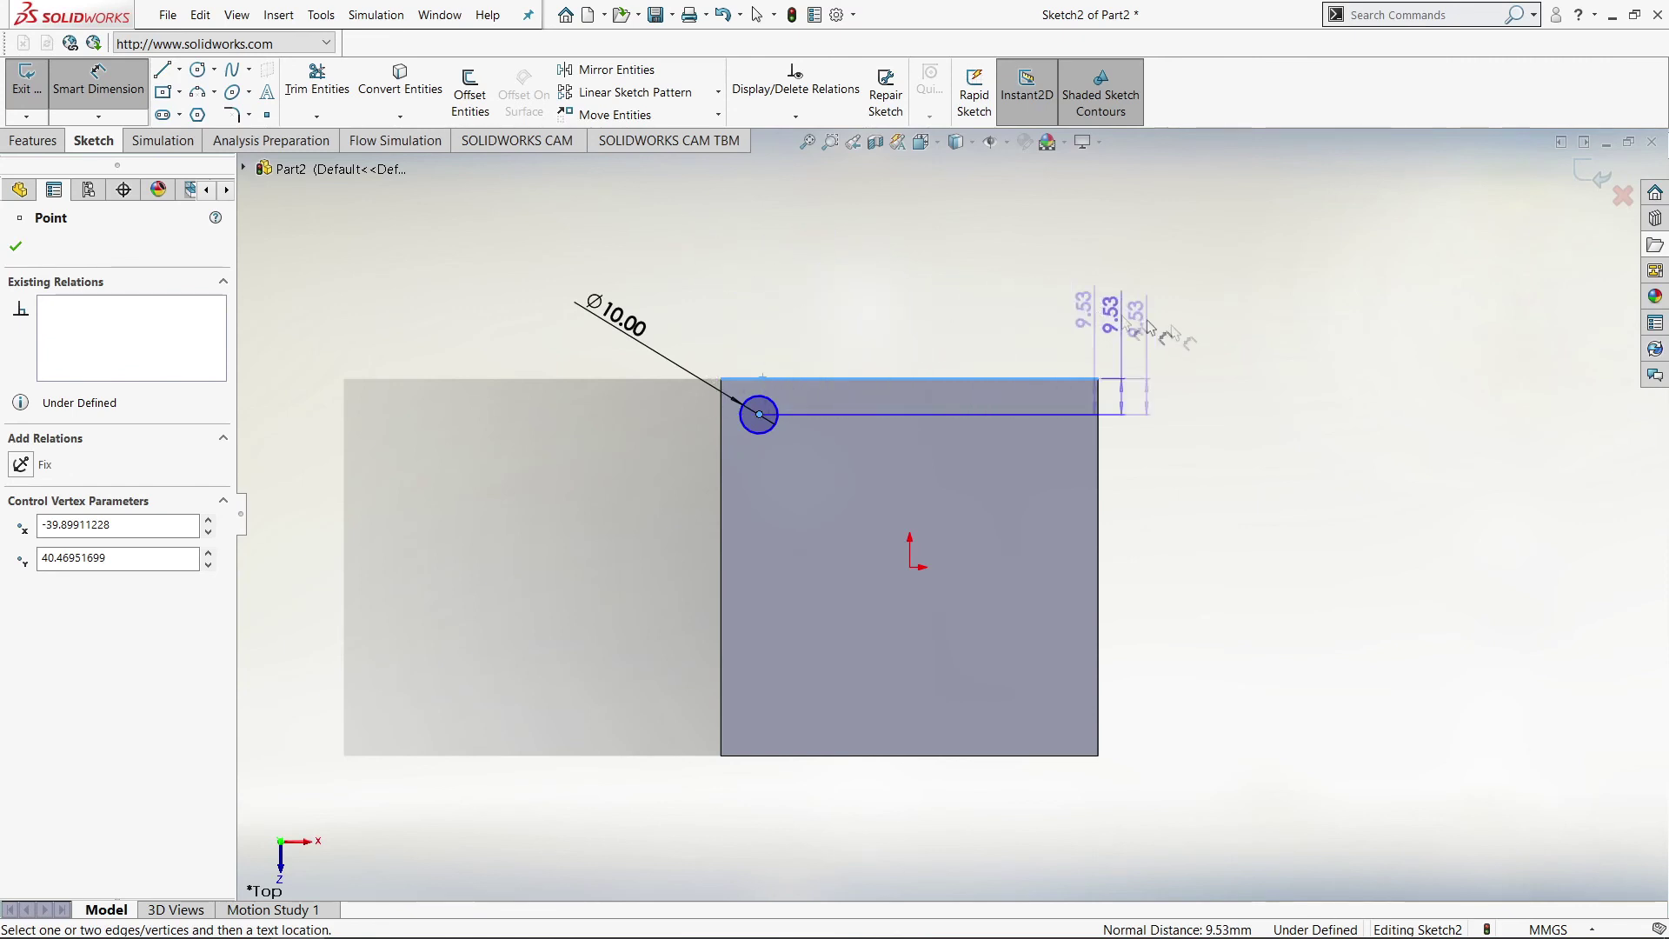
{"action": "left_click", "coordinate": [1283, 329]}
{"action": "type", "text": "10"}
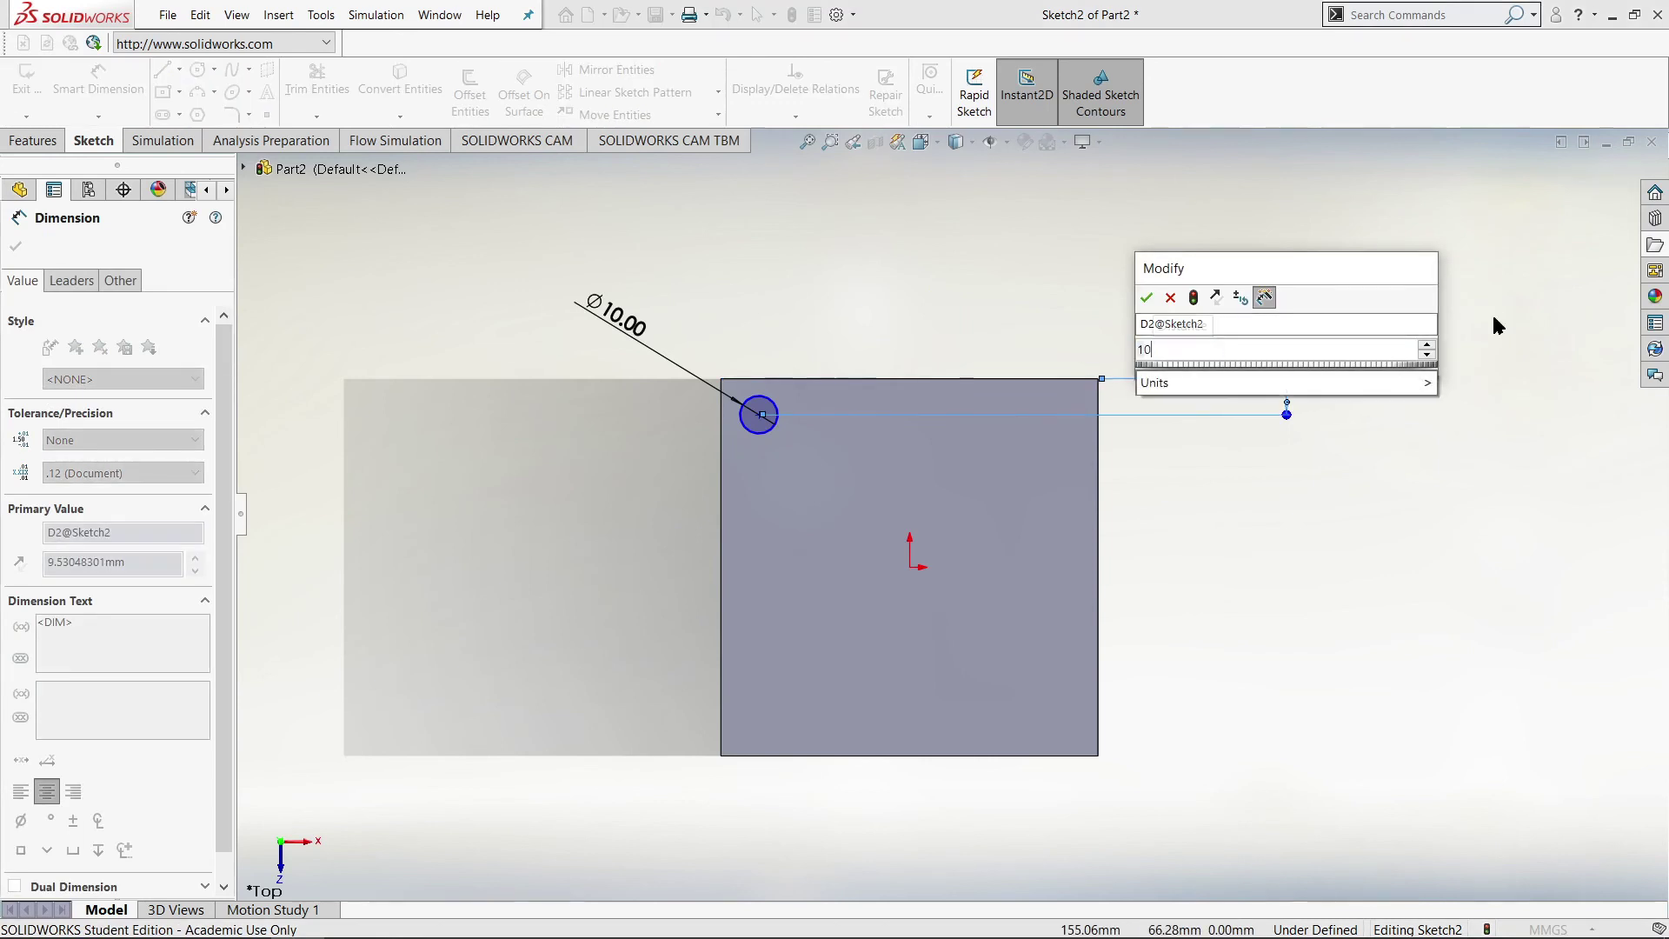
{"action": "key", "text": "Return"}
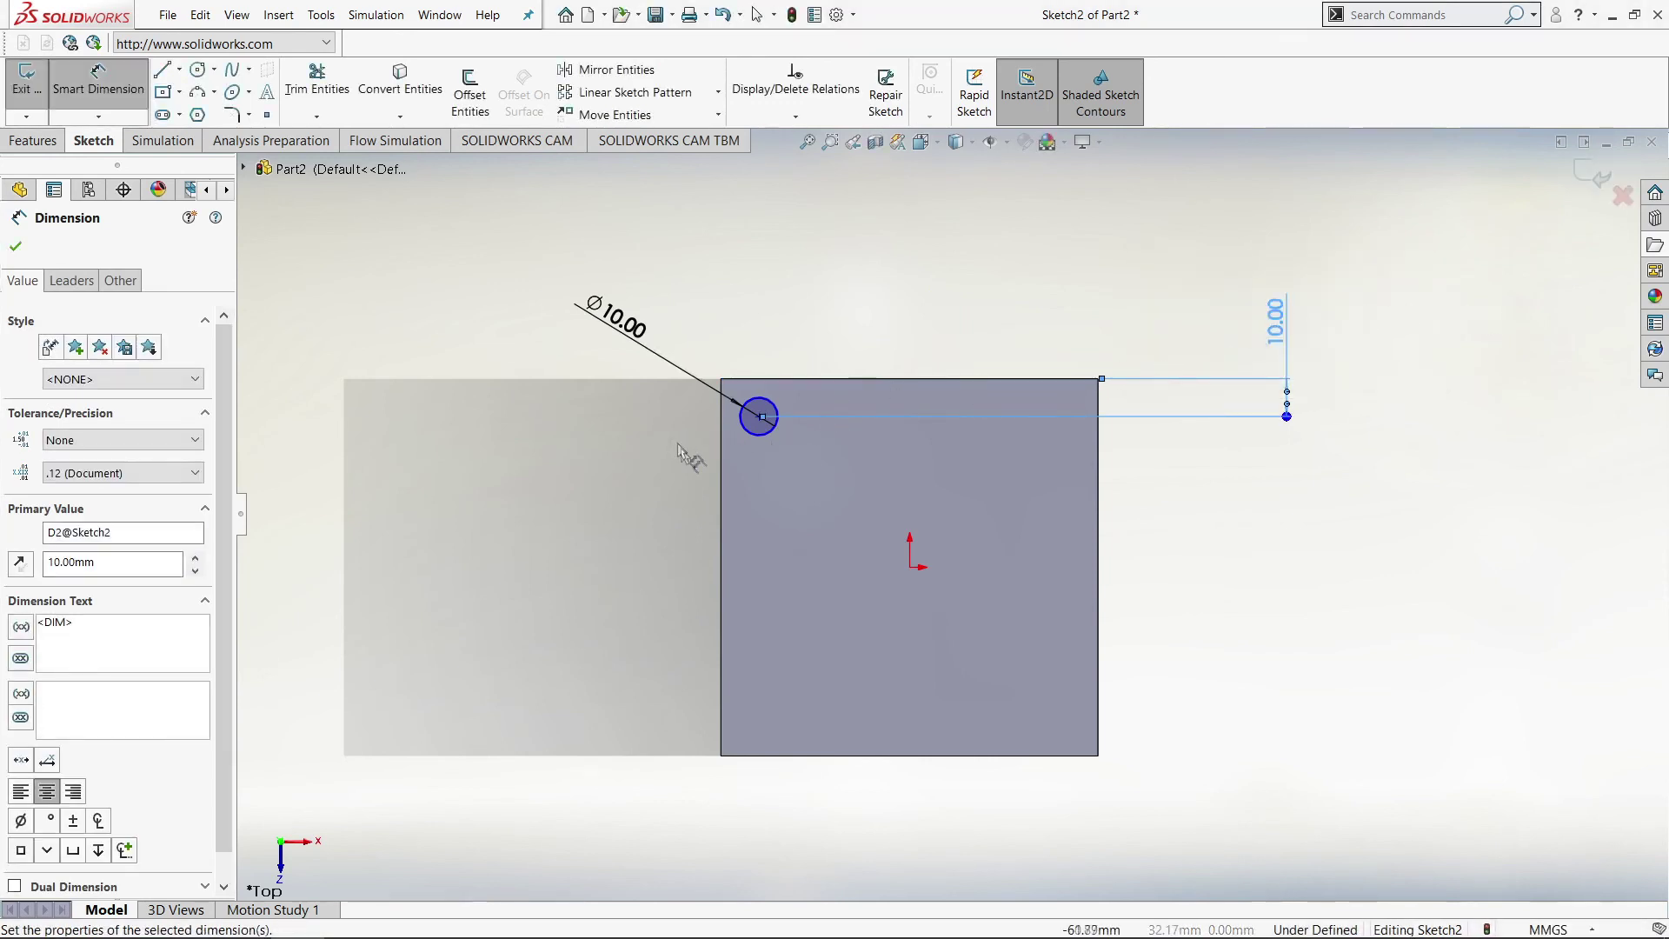
Step: Dimension the circle's centre 10 mm from the left edge of the cube's top face
{"action": "right_click", "coordinate": [658, 429]}
{"action": "left_click", "coordinate": [641, 449]}
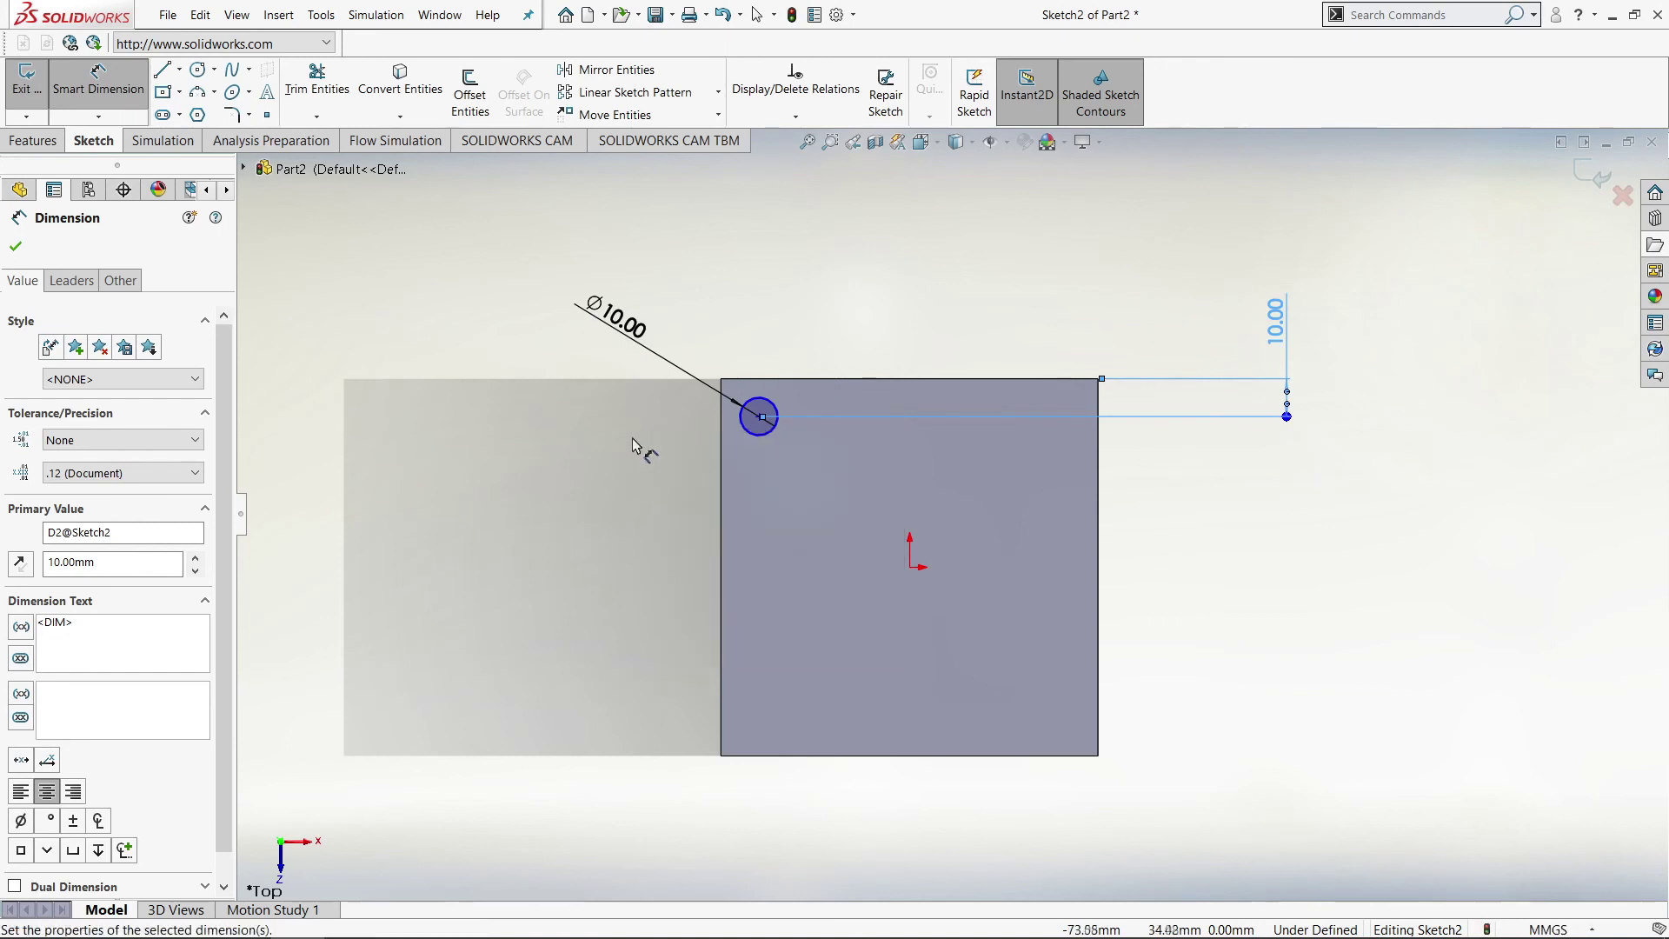
{"action": "left_click", "coordinate": [745, 430]}
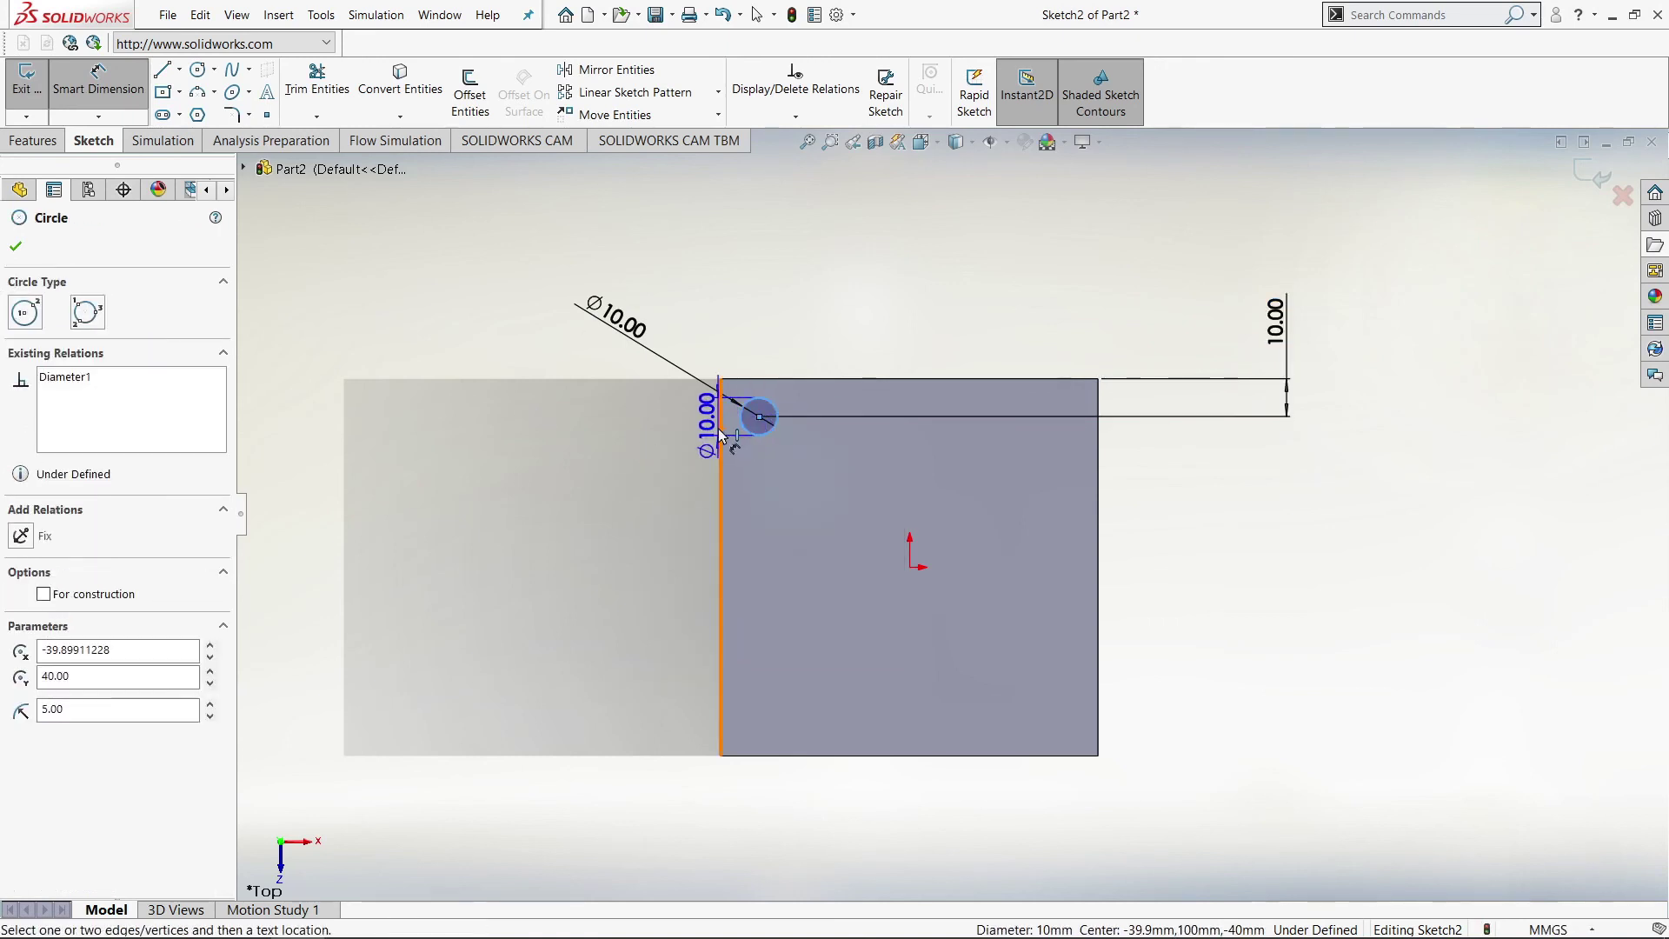
{"action": "left_click", "coordinate": [720, 434]}
{"action": "left_click", "coordinate": [586, 457]}
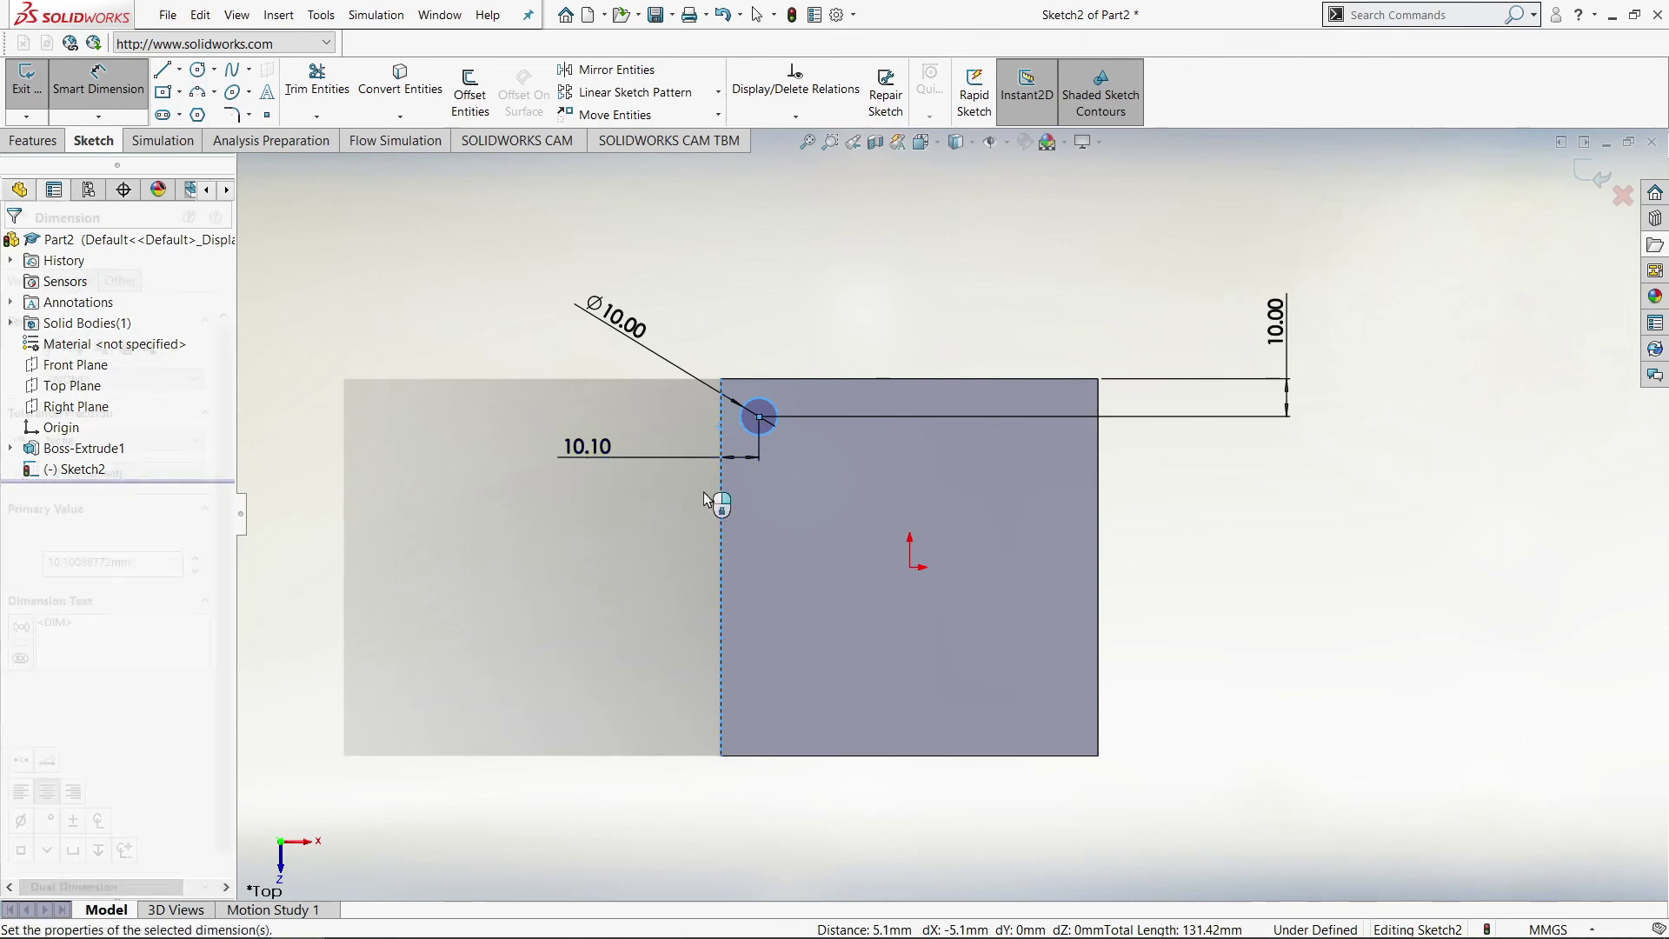
{"action": "type", "text": "10"}
{"action": "key", "text": "Return"}
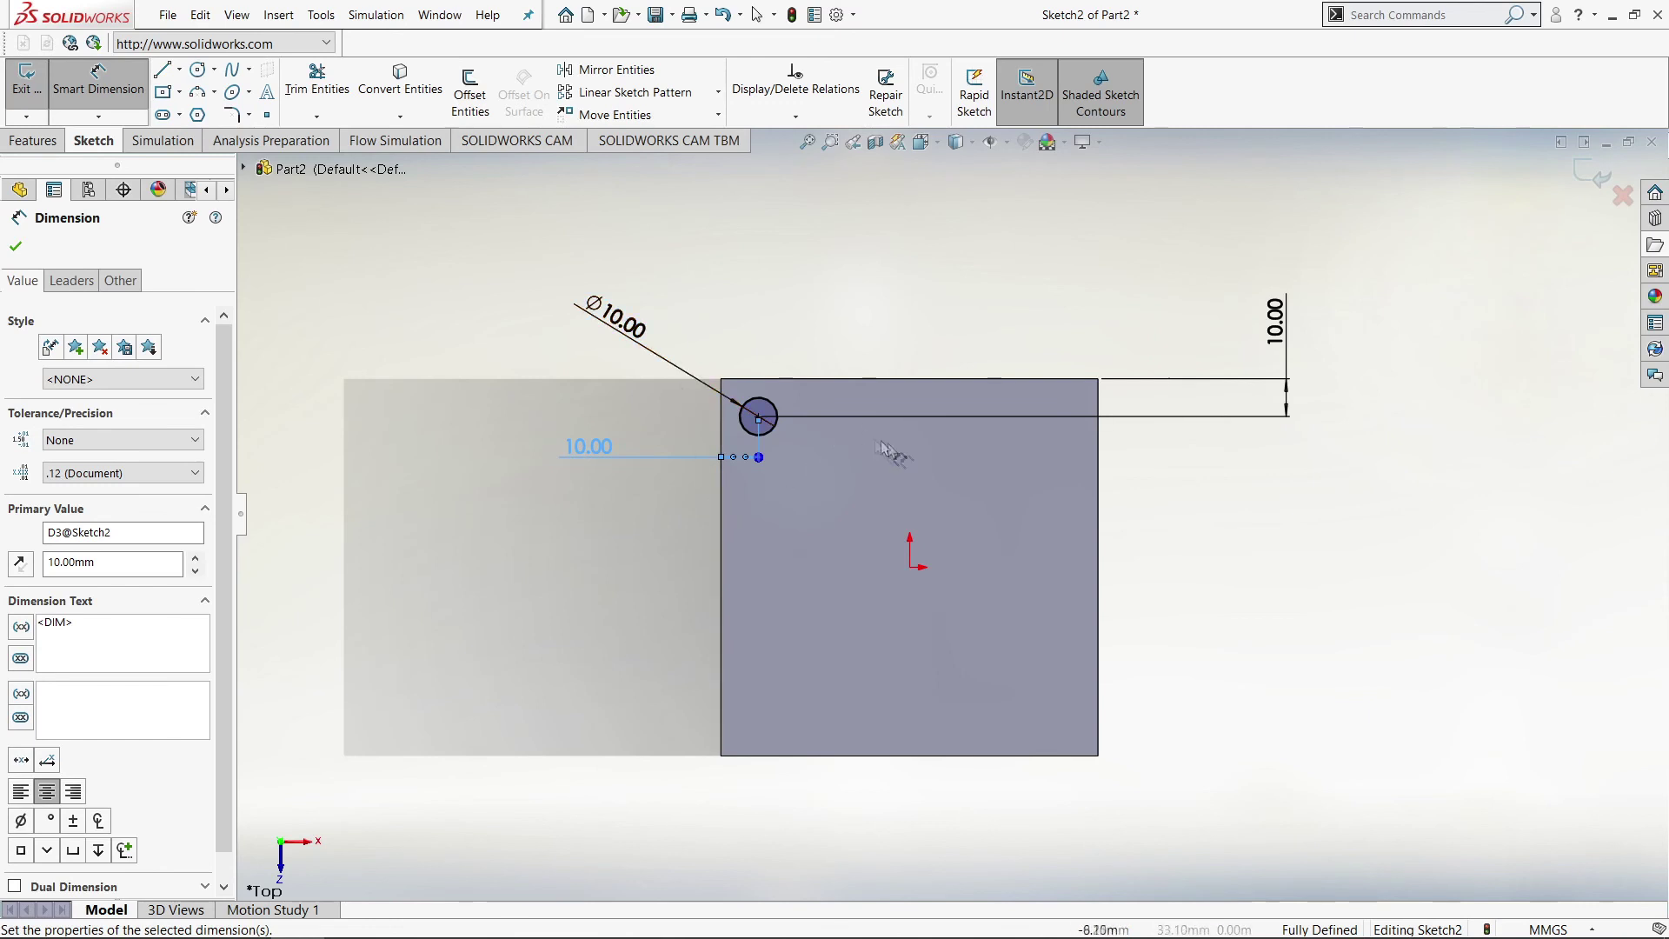
Step: Create a linear sketch pattern of the circle along the X-axis with 5 instances, 20 mm spacing and the spacing dimension enabled
{"action": "left_click", "coordinate": [639, 93]}
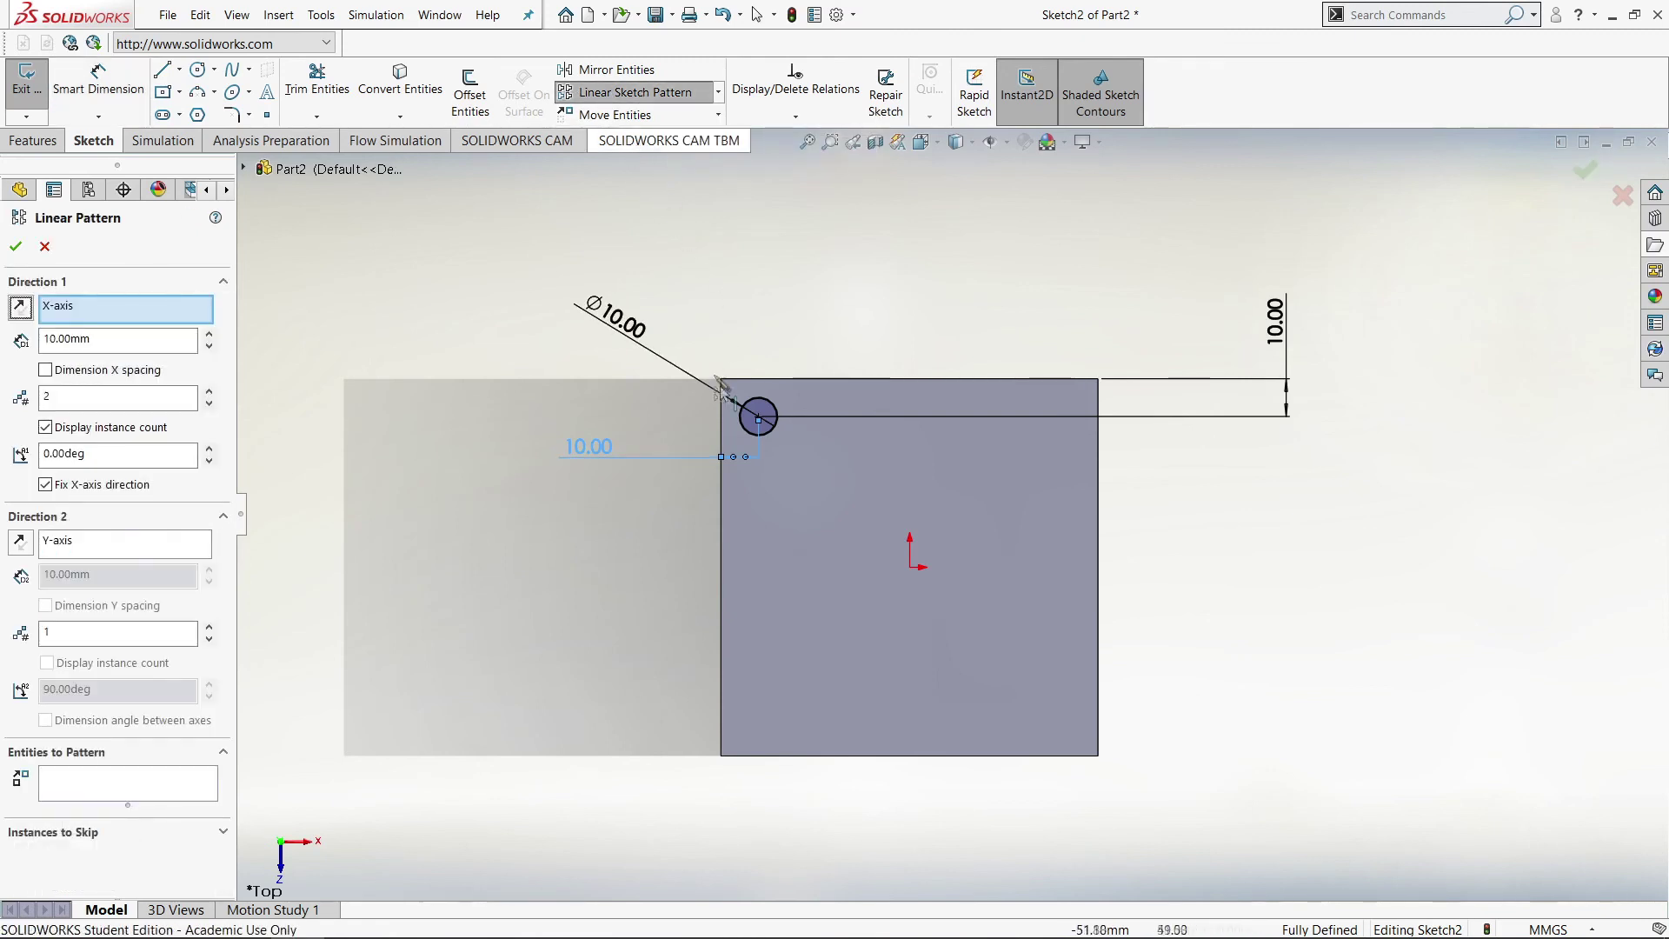
{"action": "left_click", "coordinate": [775, 408]}
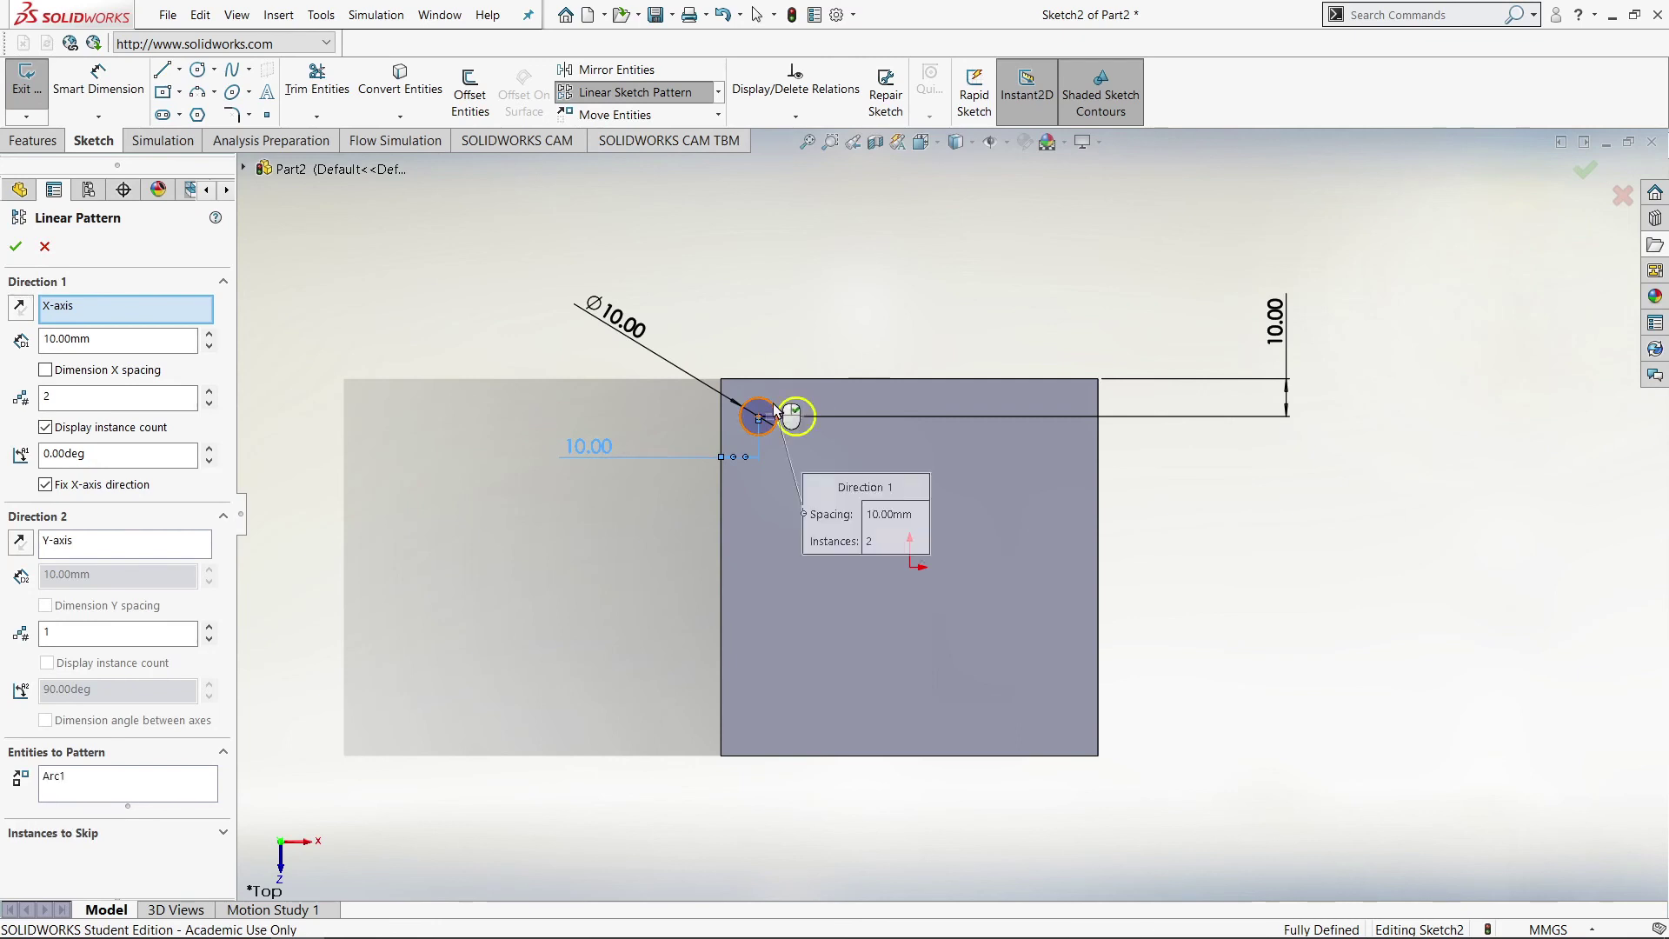
{"action": "left_click", "coordinate": [209, 392]}
{"action": "left_click", "coordinate": [209, 392]}
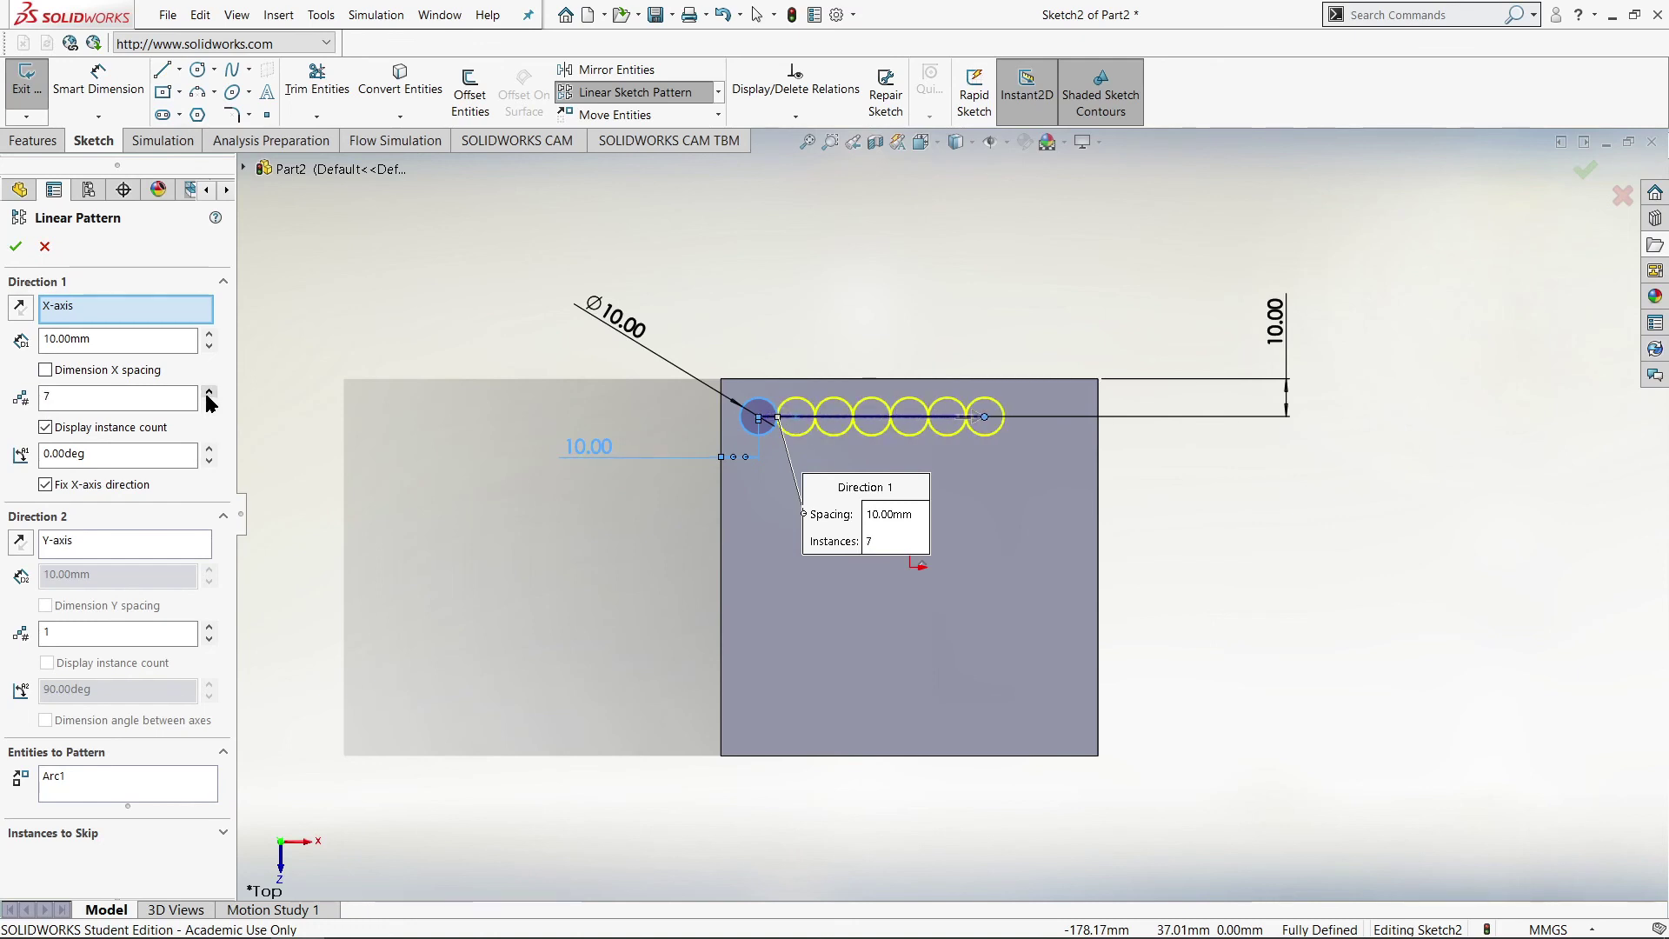
{"action": "left_click", "coordinate": [208, 392]}
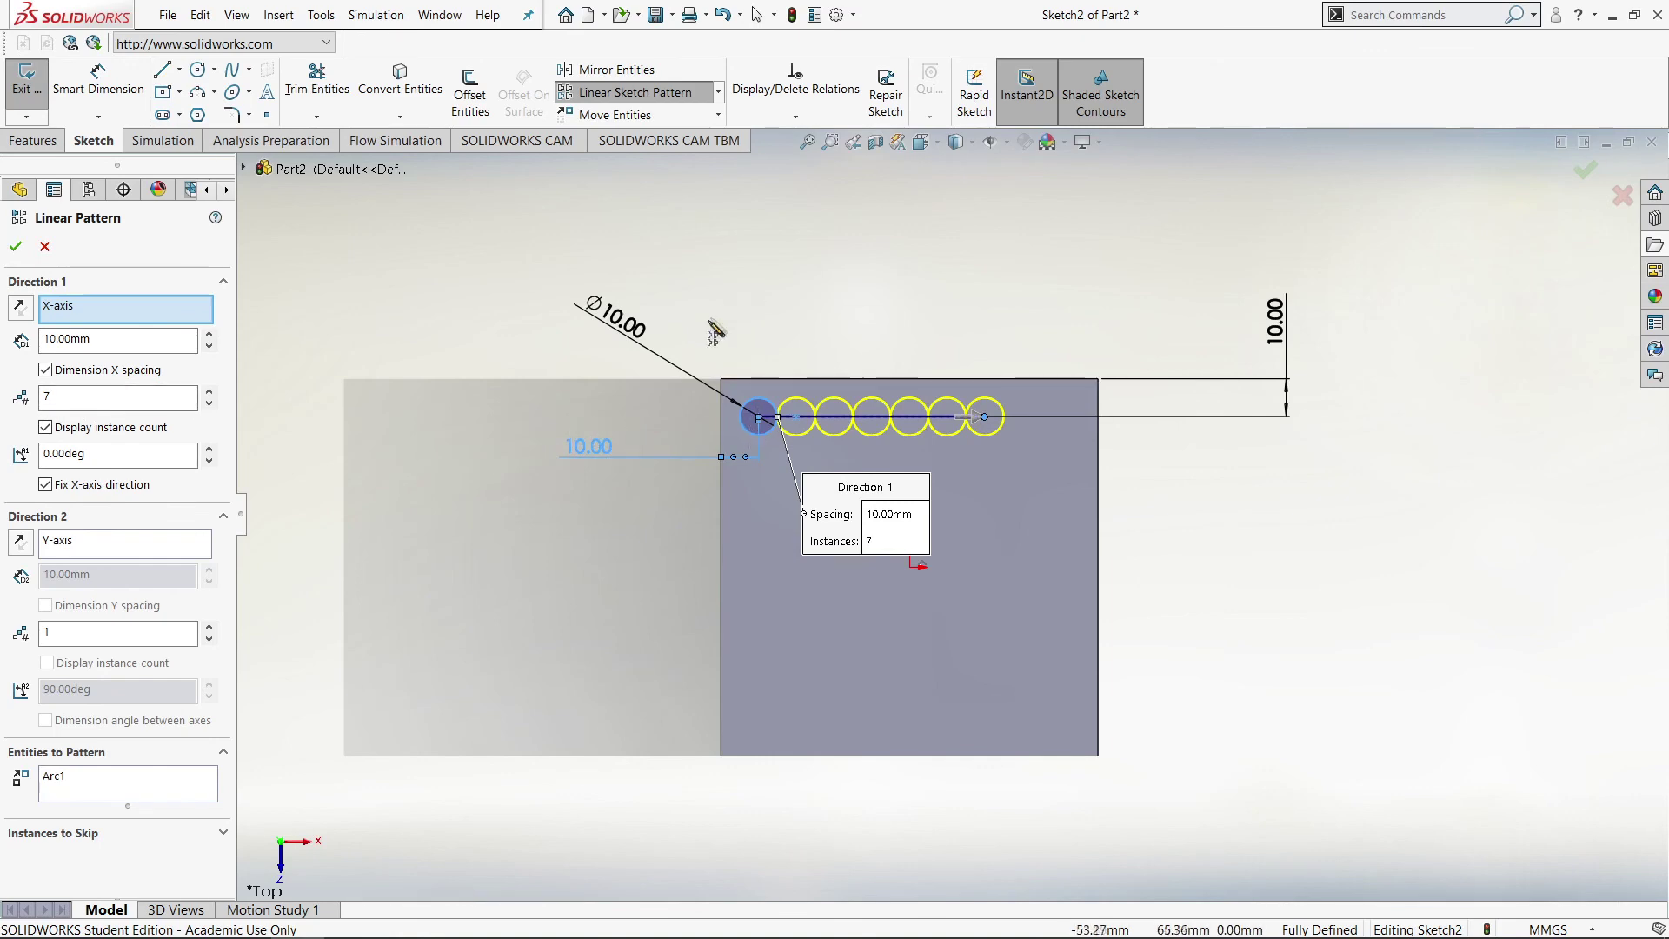
{"action": "left_click", "coordinate": [208, 336]}
{"action": "left_click", "coordinate": [207, 336]}
{"action": "left_click", "coordinate": [208, 347]}
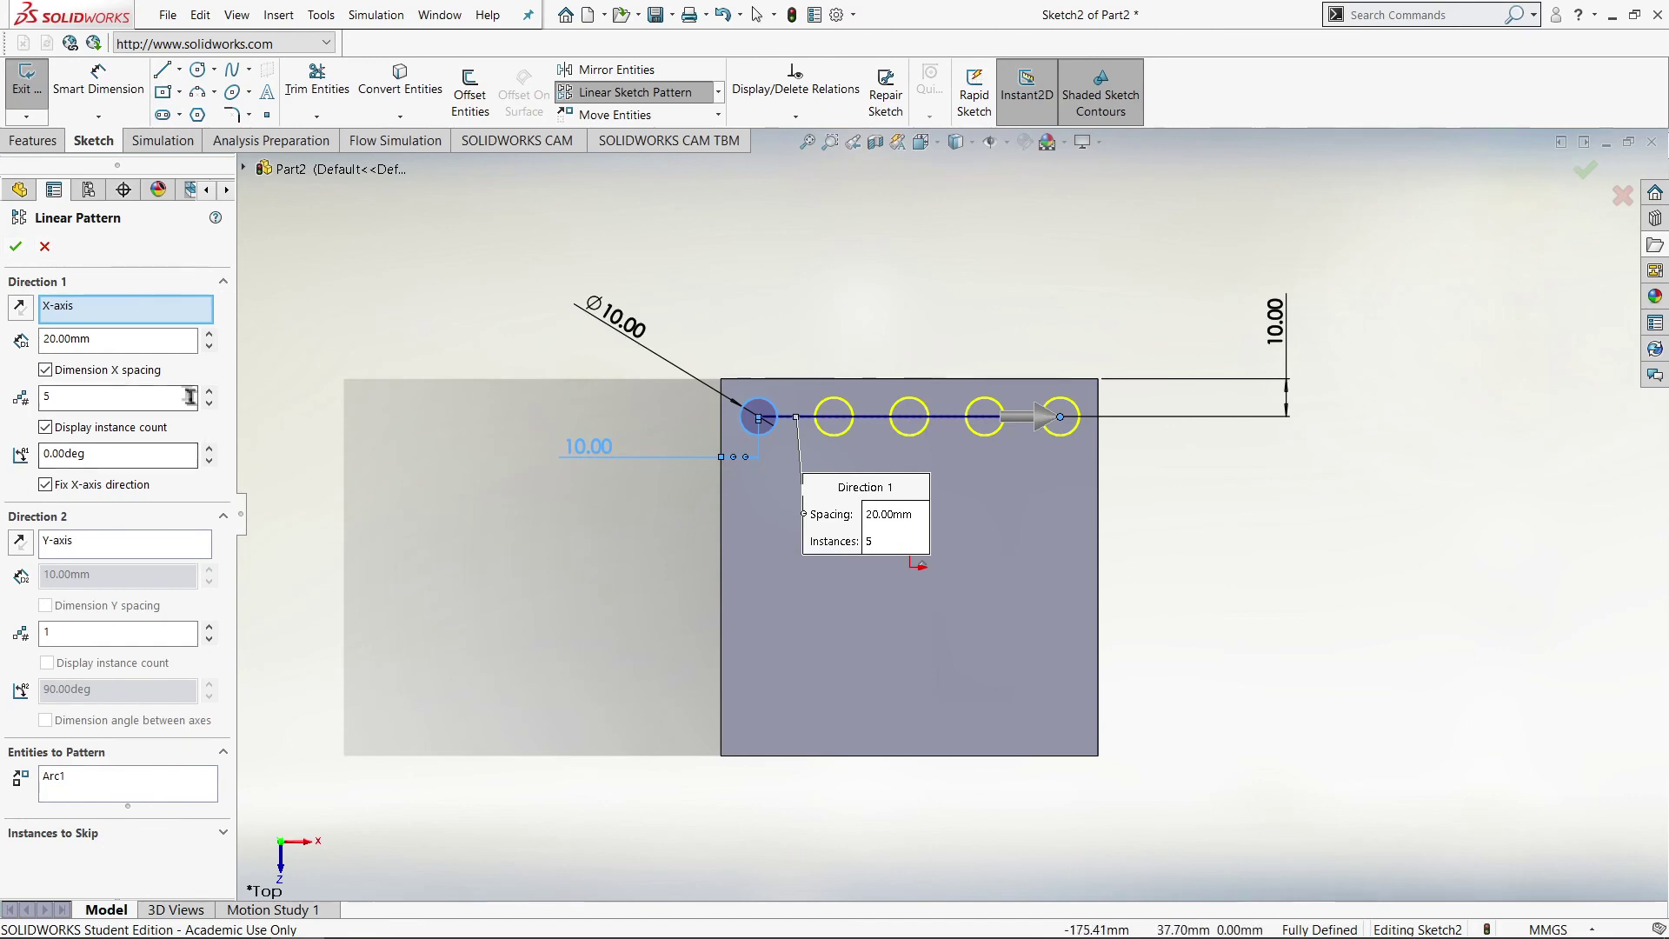
{"action": "left_click", "coordinate": [14, 248]}
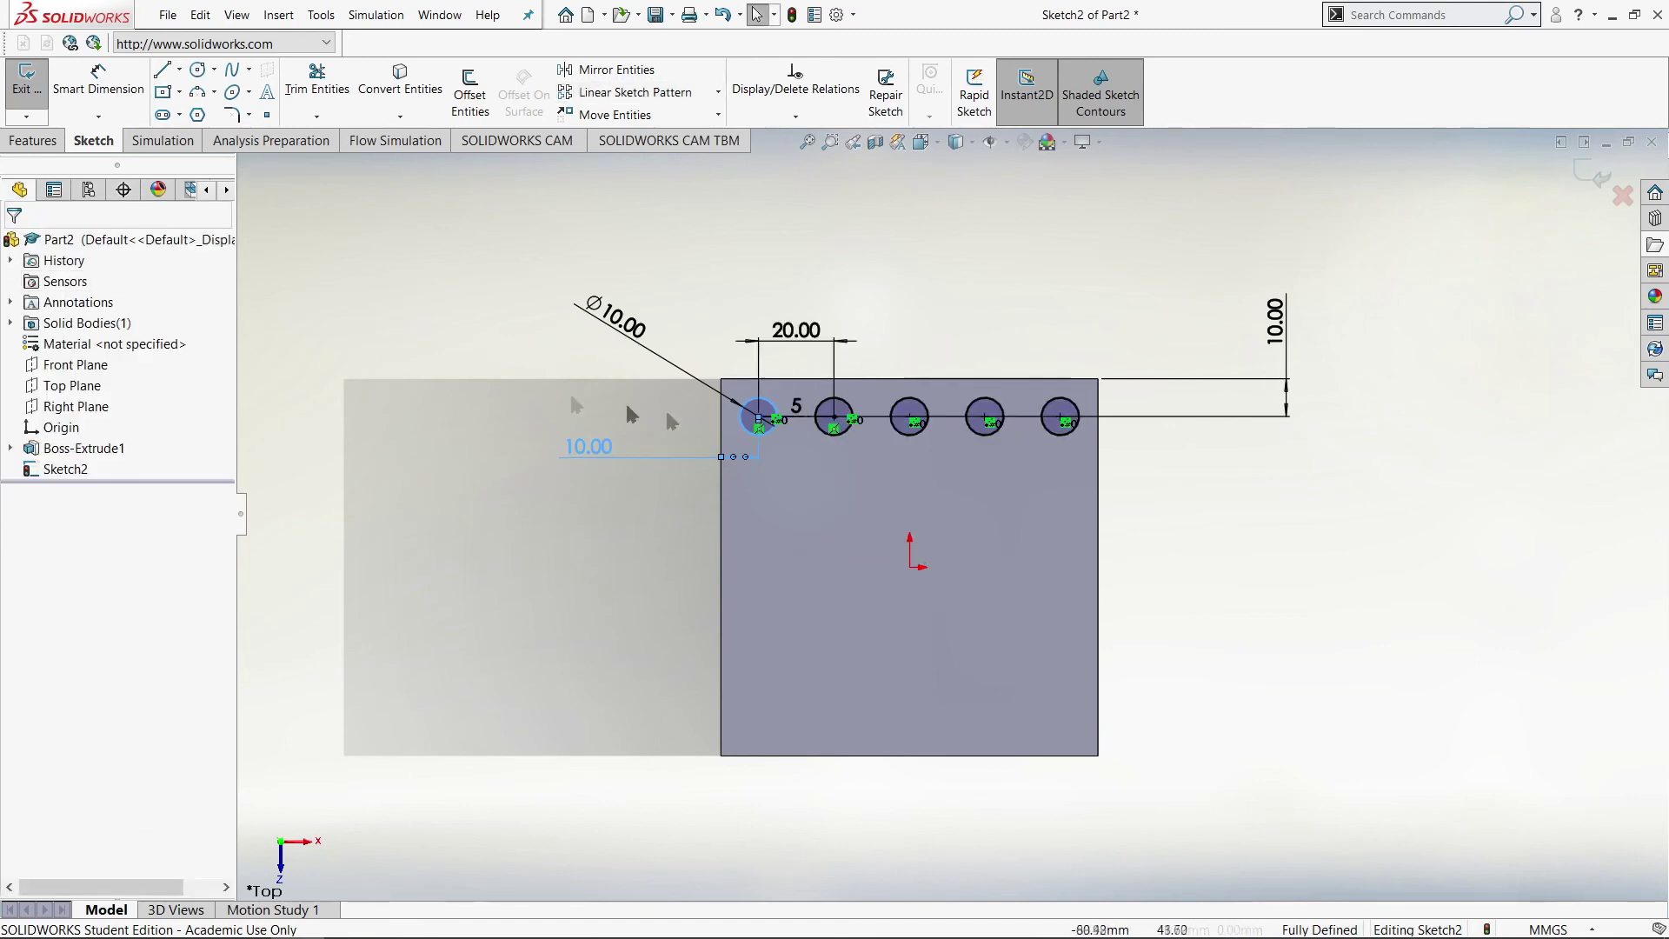
Step: Cut-extrude the row of five circles into the cube to a blind depth of 100 mm
{"action": "scroll", "coordinate": [756, 467], "scroll_direction": "up", "scroll_amount": 2}
{"action": "scroll", "coordinate": [868, 586], "scroll_direction": "up", "scroll_amount": 3}
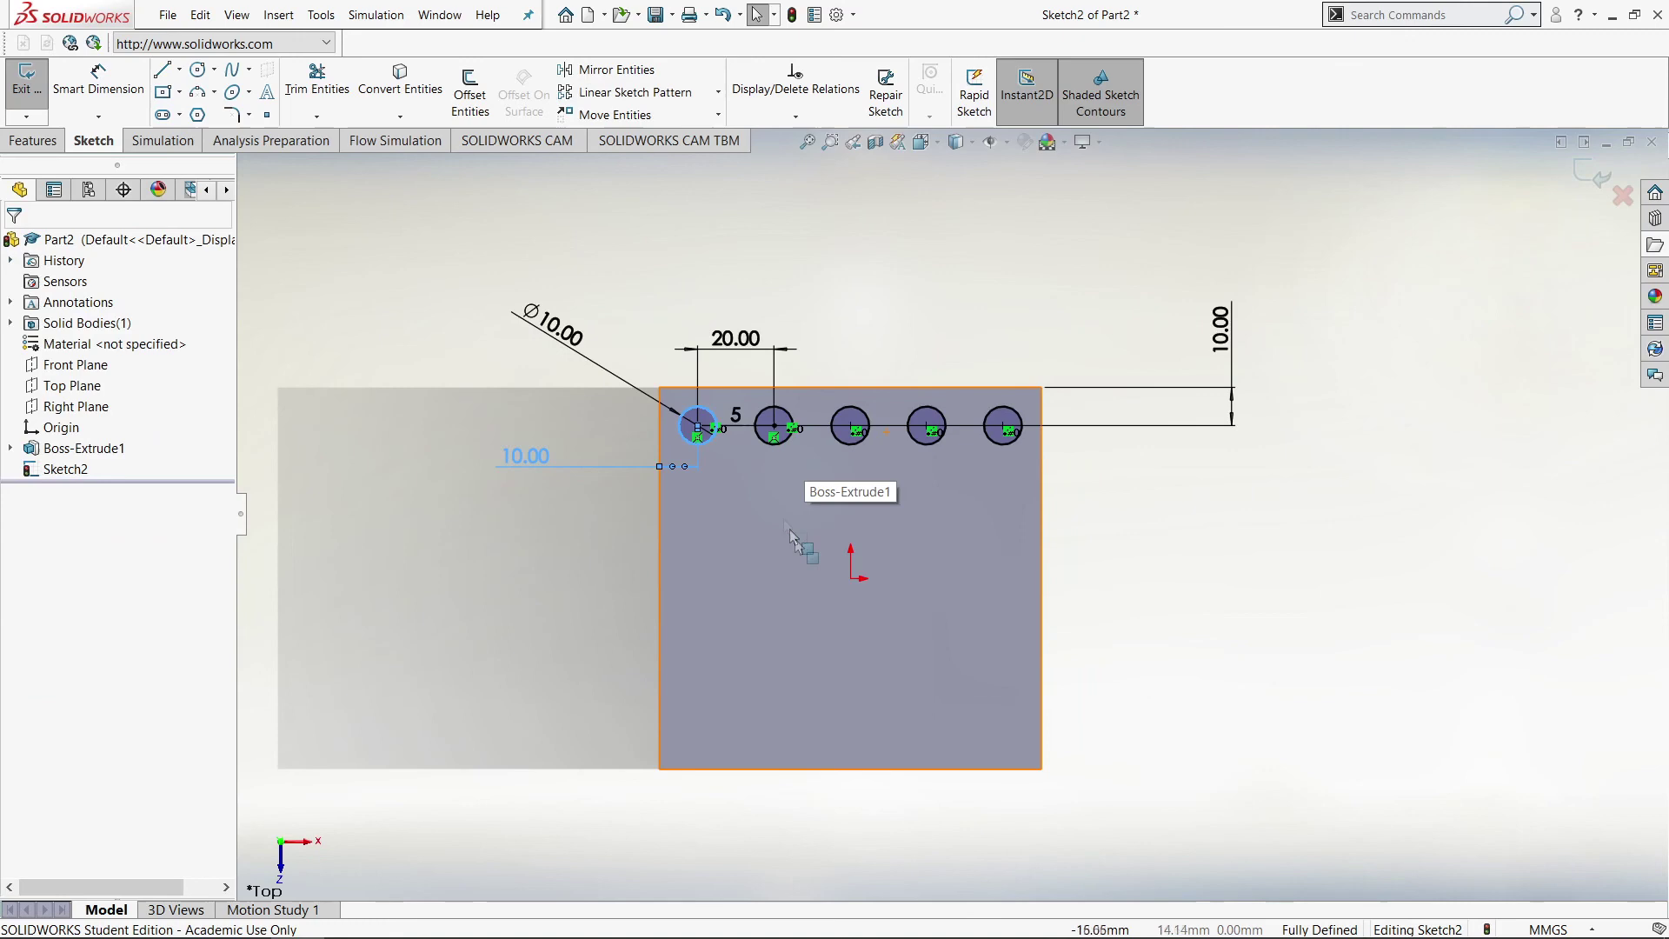
{"action": "middle_click_drag", "start_coordinate": [863, 592], "coordinate": [893, 471]}
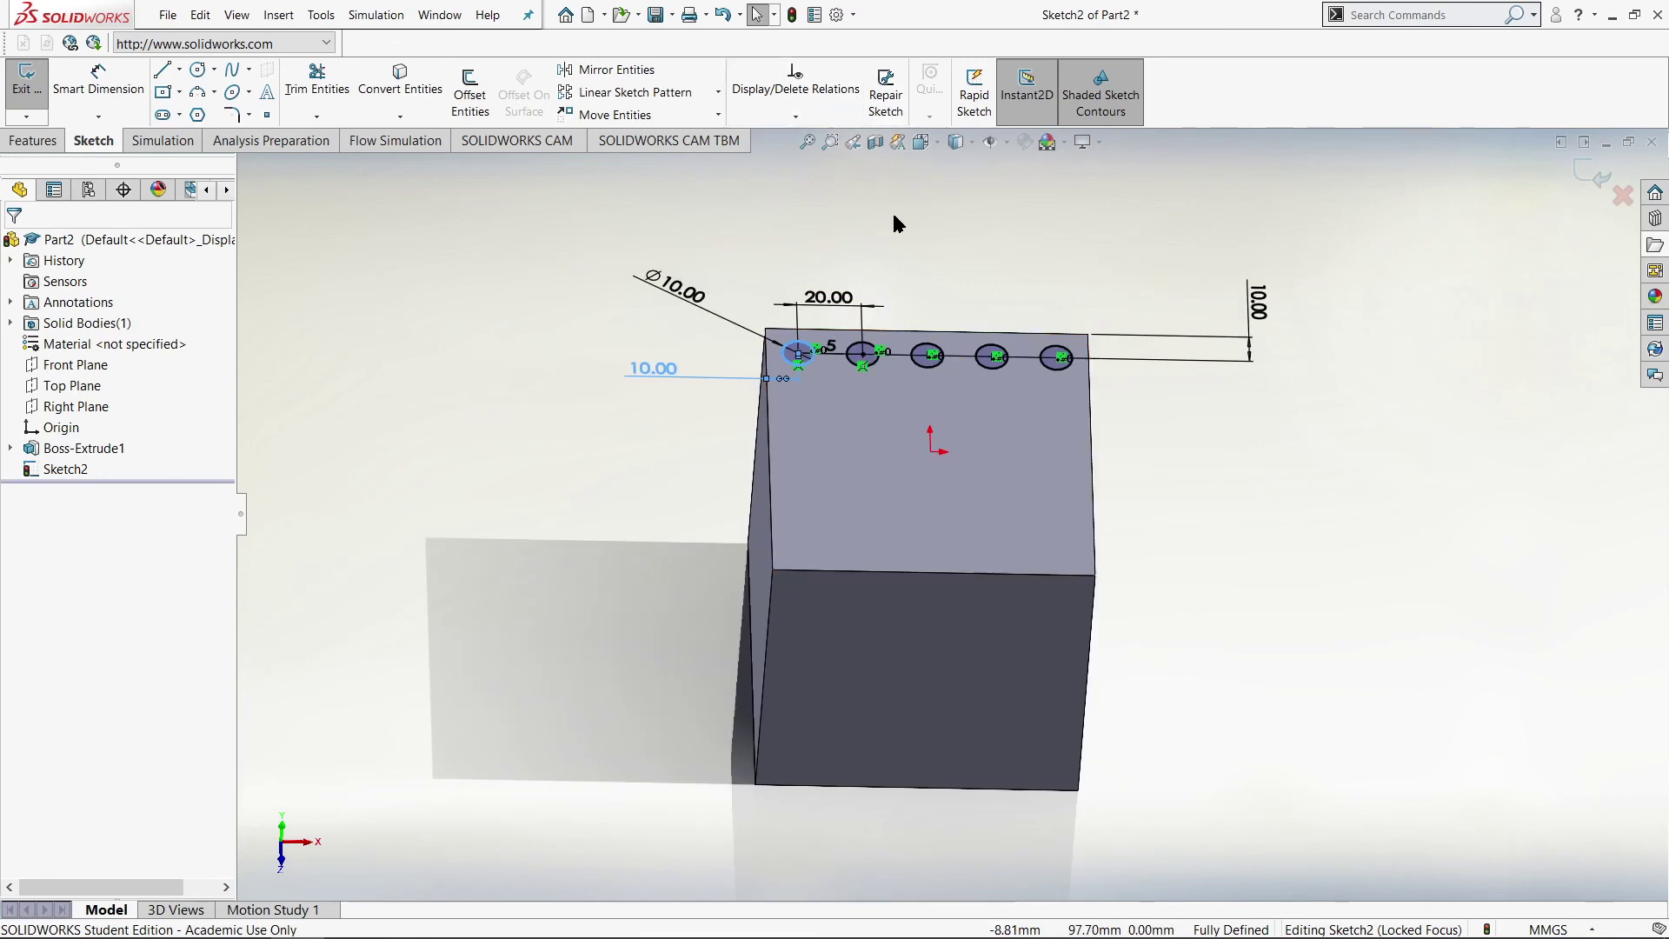
{"action": "scroll", "coordinate": [908, 239], "scroll_direction": "down", "scroll_amount": 3}
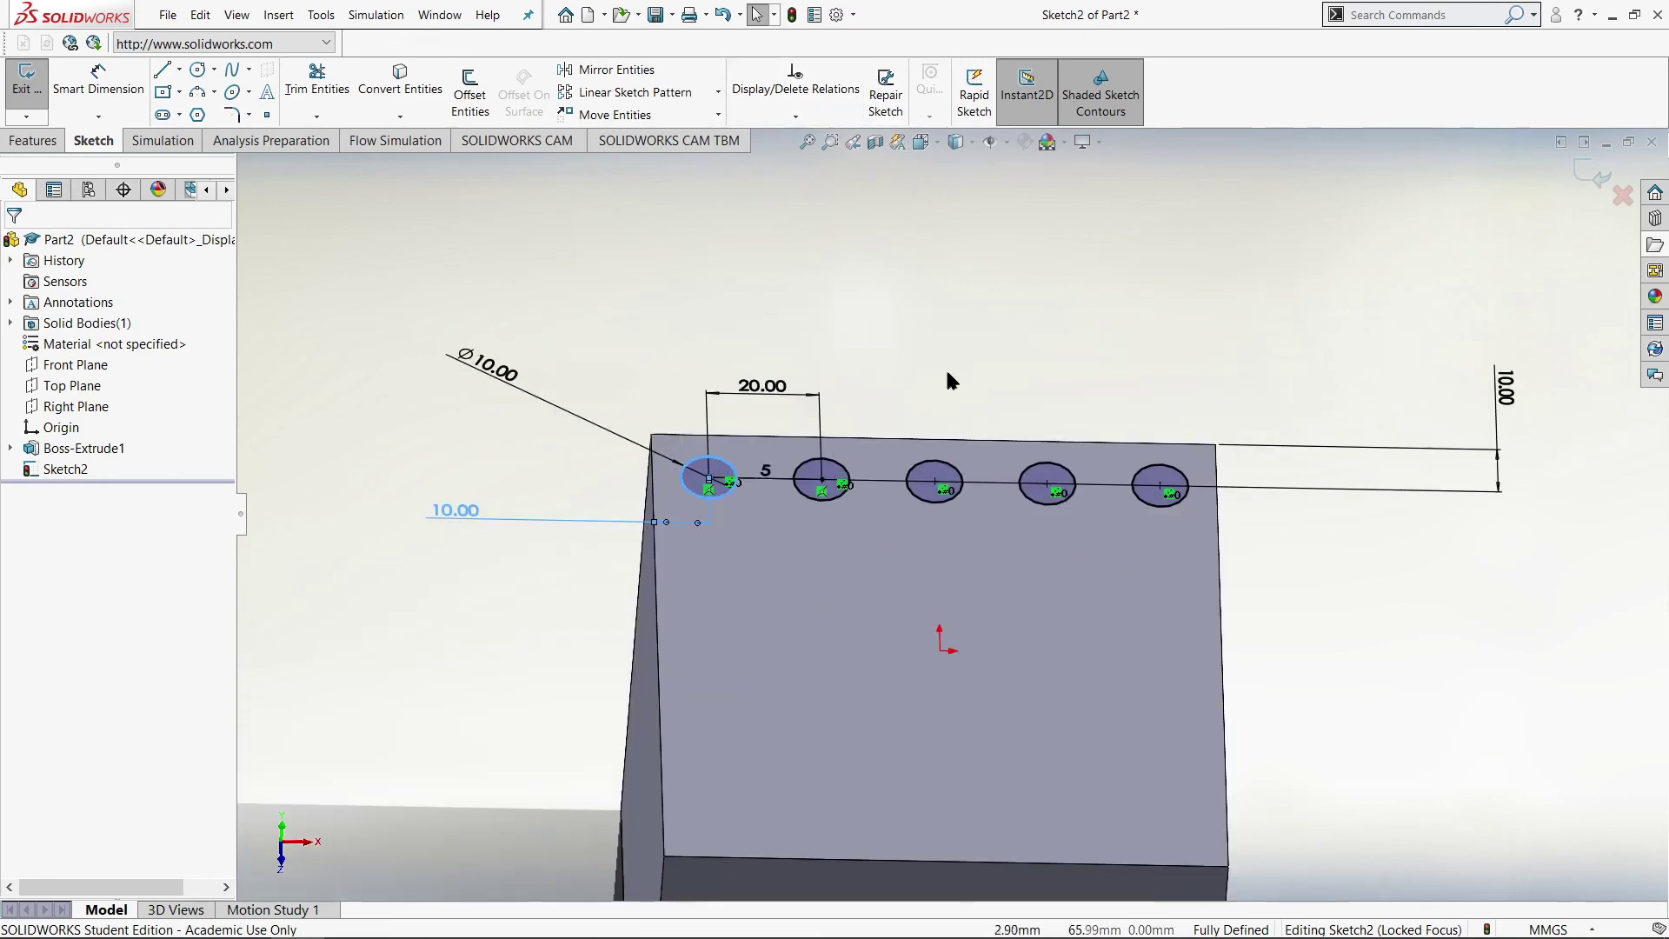
{"action": "mouse_move", "coordinate": [927, 322]}
{"action": "middle_mouse_down"}
{"action": "mouse_move", "coordinate": [864, 363]}
{"action": "mouse_move", "coordinate": [916, 358]}
{"action": "mouse_move", "coordinate": [921, 391]}
{"action": "middle_mouse_up"}
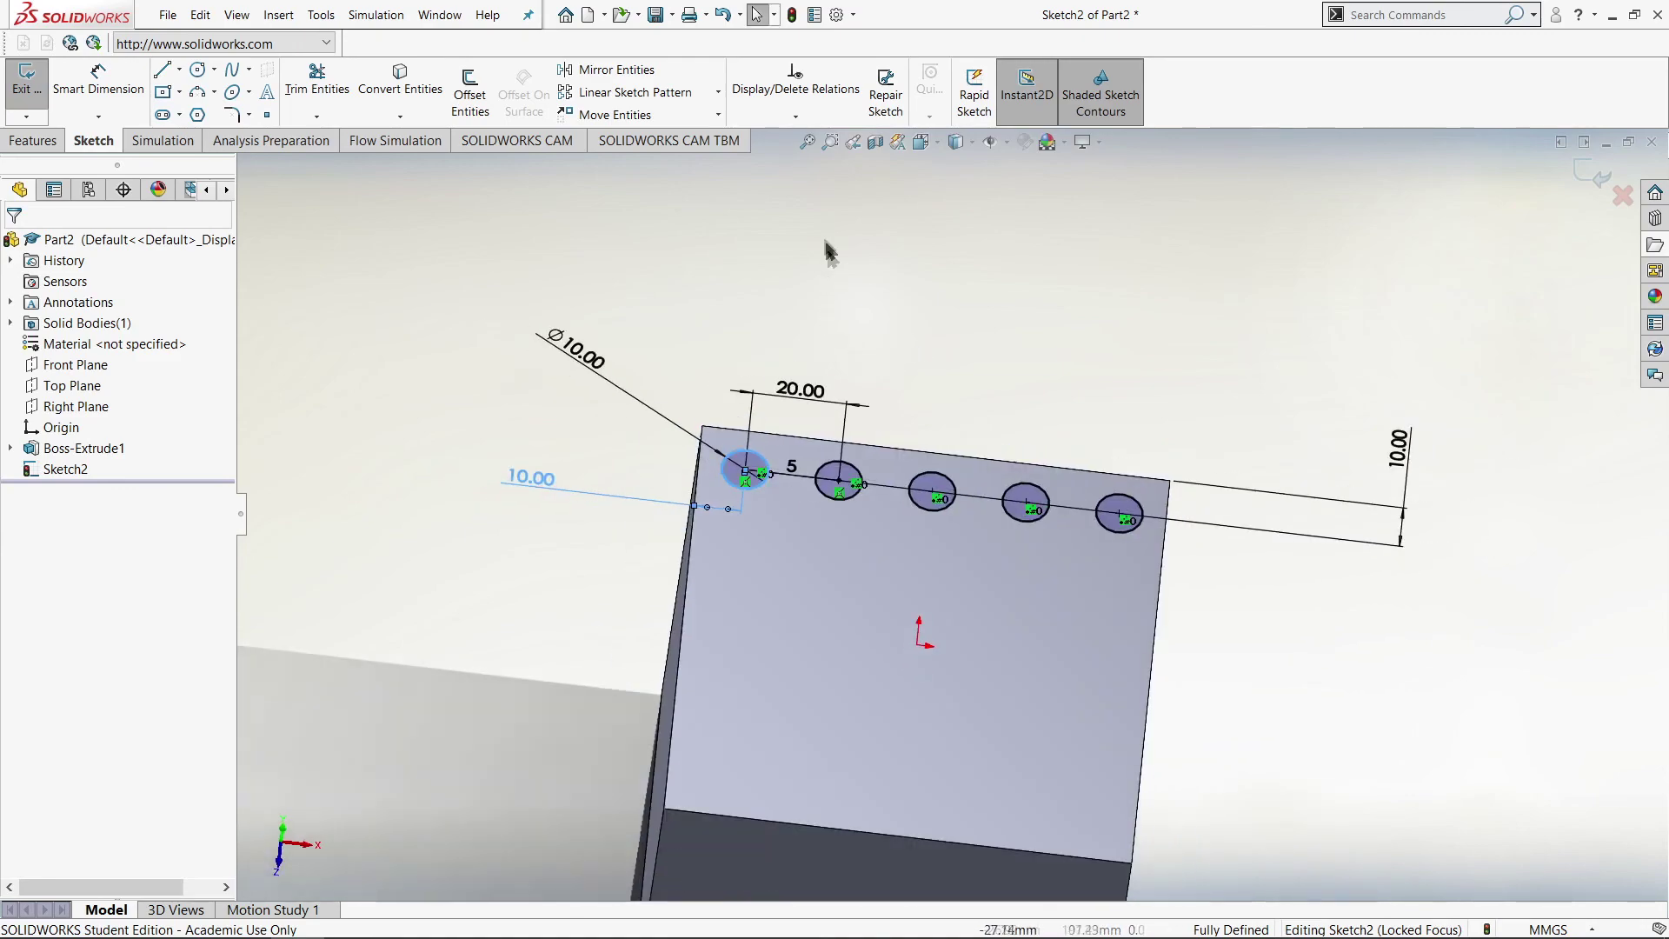
{"action": "mouse_move", "coordinate": [973, 356]}
{"action": "middle_mouse_down"}
{"action": "mouse_move", "coordinate": [887, 393]}
{"action": "mouse_move", "coordinate": [860, 357]}
{"action": "middle_mouse_up"}
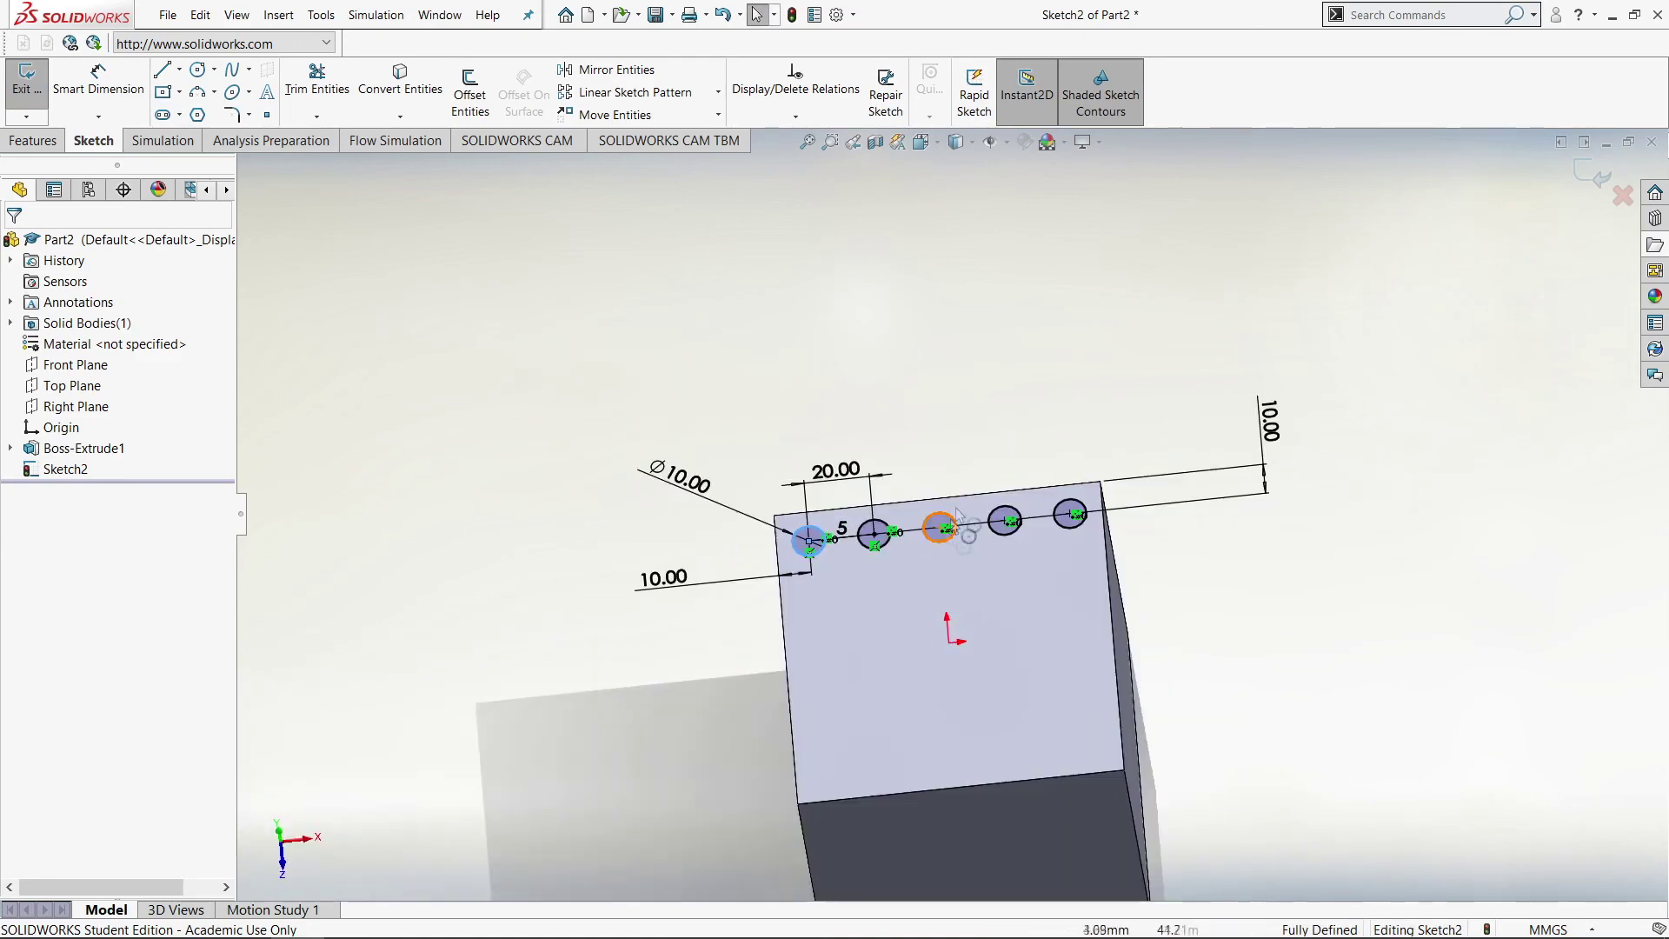
{"action": "left_click", "coordinate": [26, 143]}
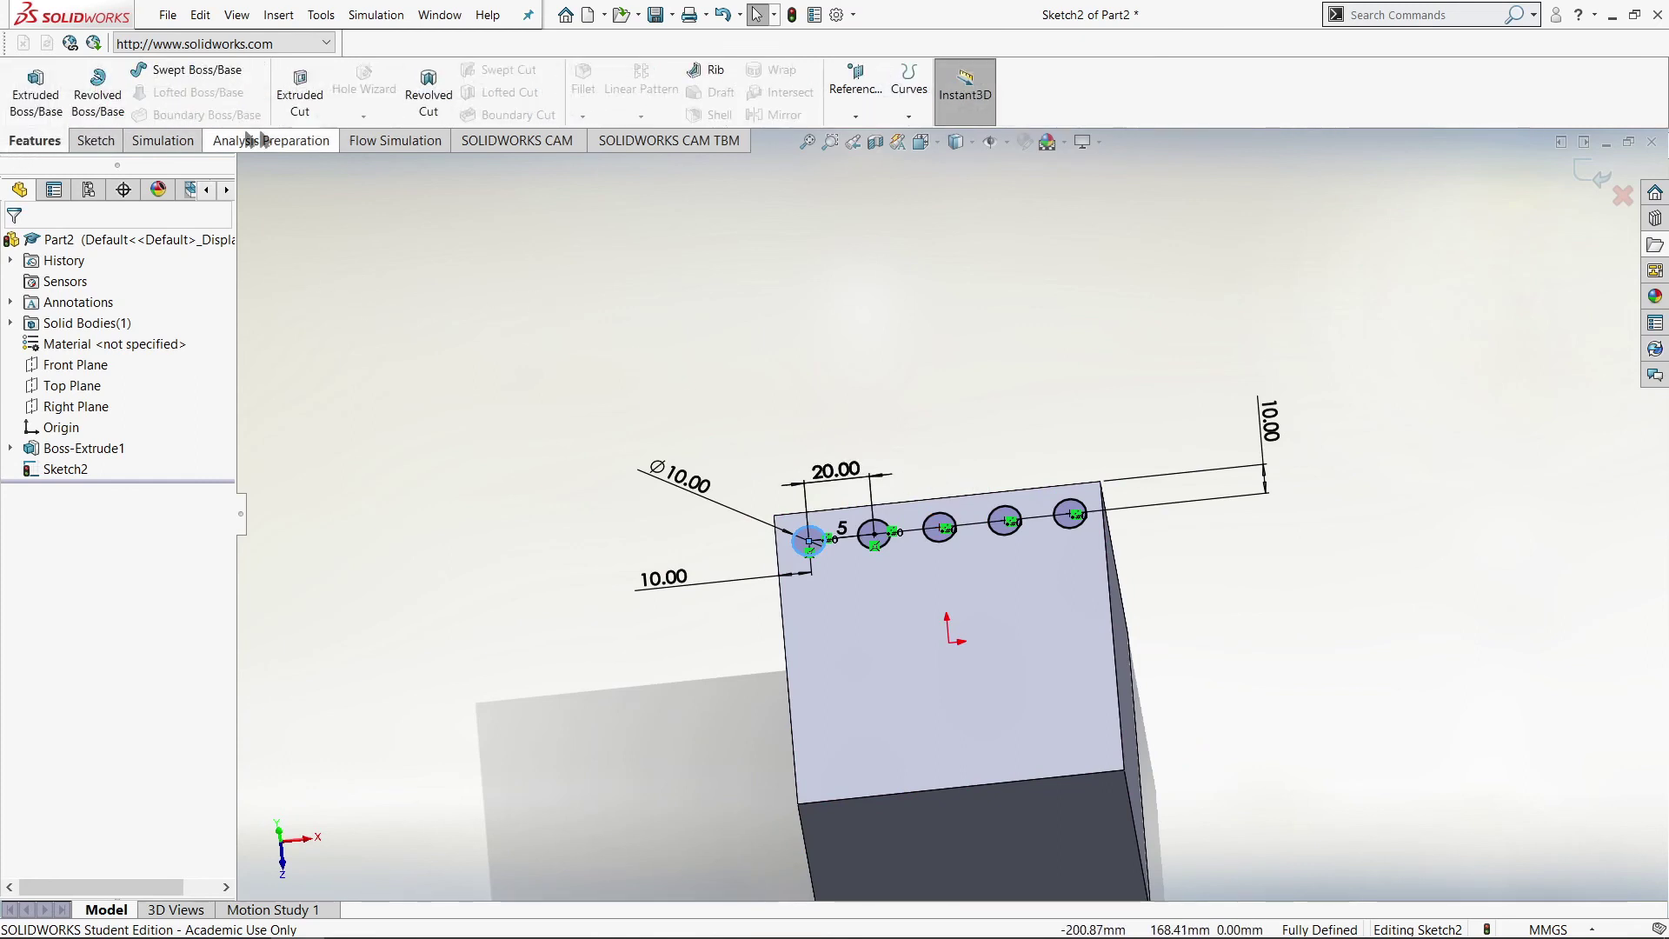
{"action": "left_click", "coordinate": [304, 94]}
{"action": "mouse_move", "coordinate": [793, 532]}
{"action": "middle_mouse_down"}
{"action": "mouse_move", "coordinate": [860, 565]}
{"action": "mouse_move", "coordinate": [893, 547]}
{"action": "mouse_move", "coordinate": [935, 641]}
{"action": "middle_mouse_up"}
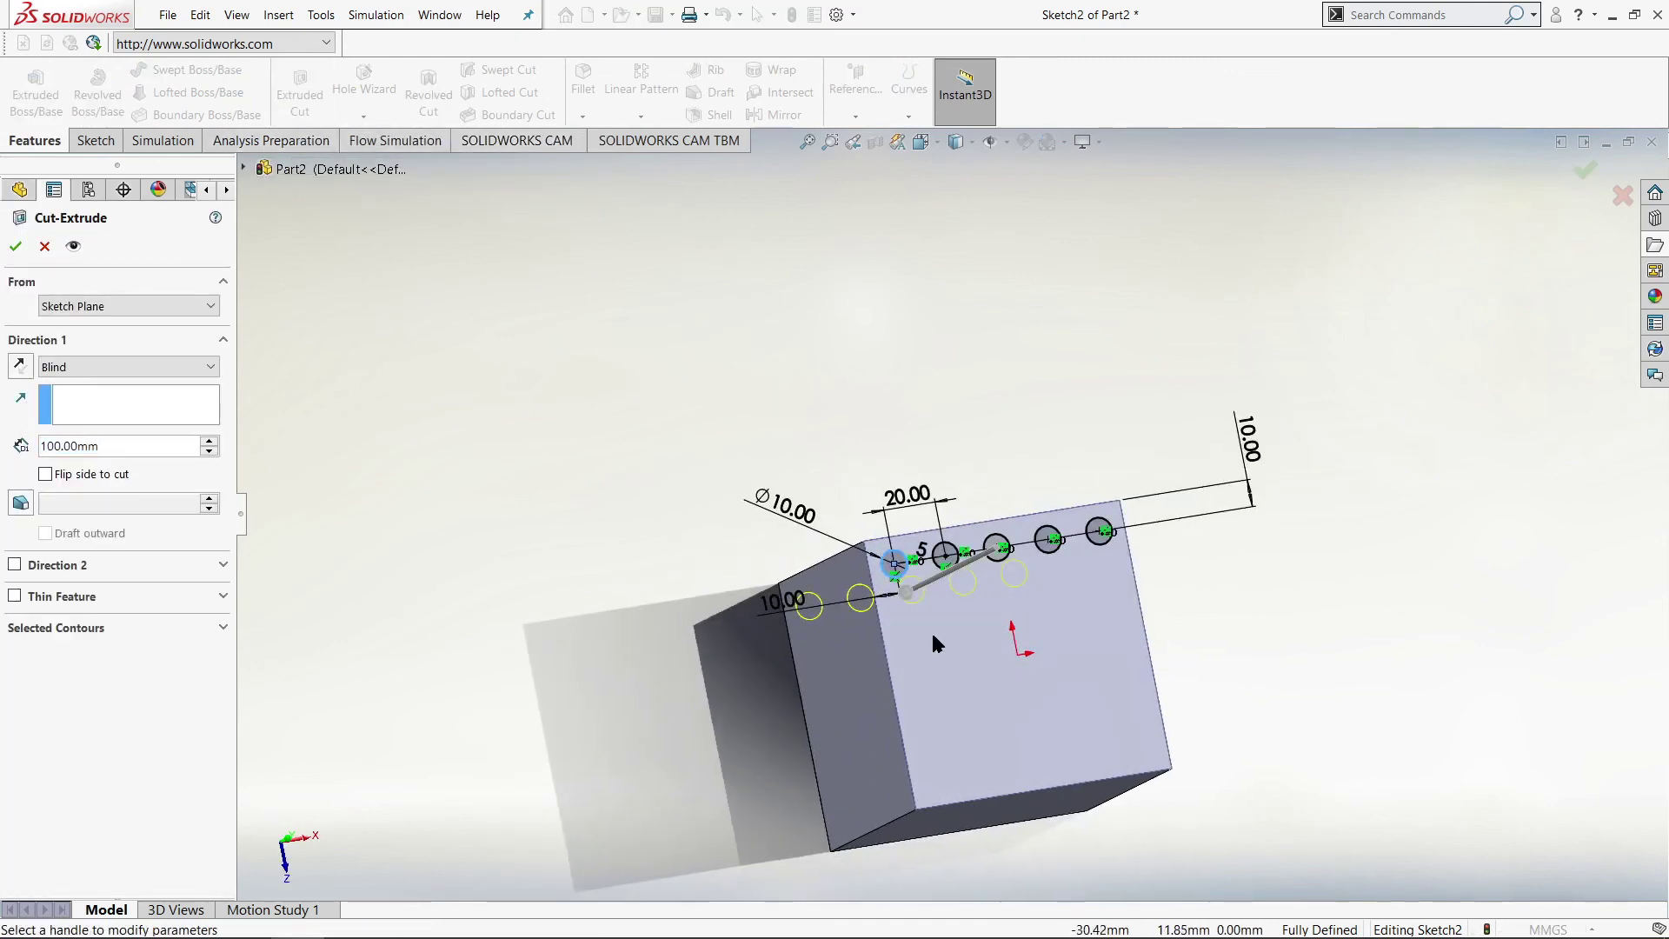
{"action": "middle_click_drag", "start_coordinate": [956, 570], "coordinate": [374, 452]}
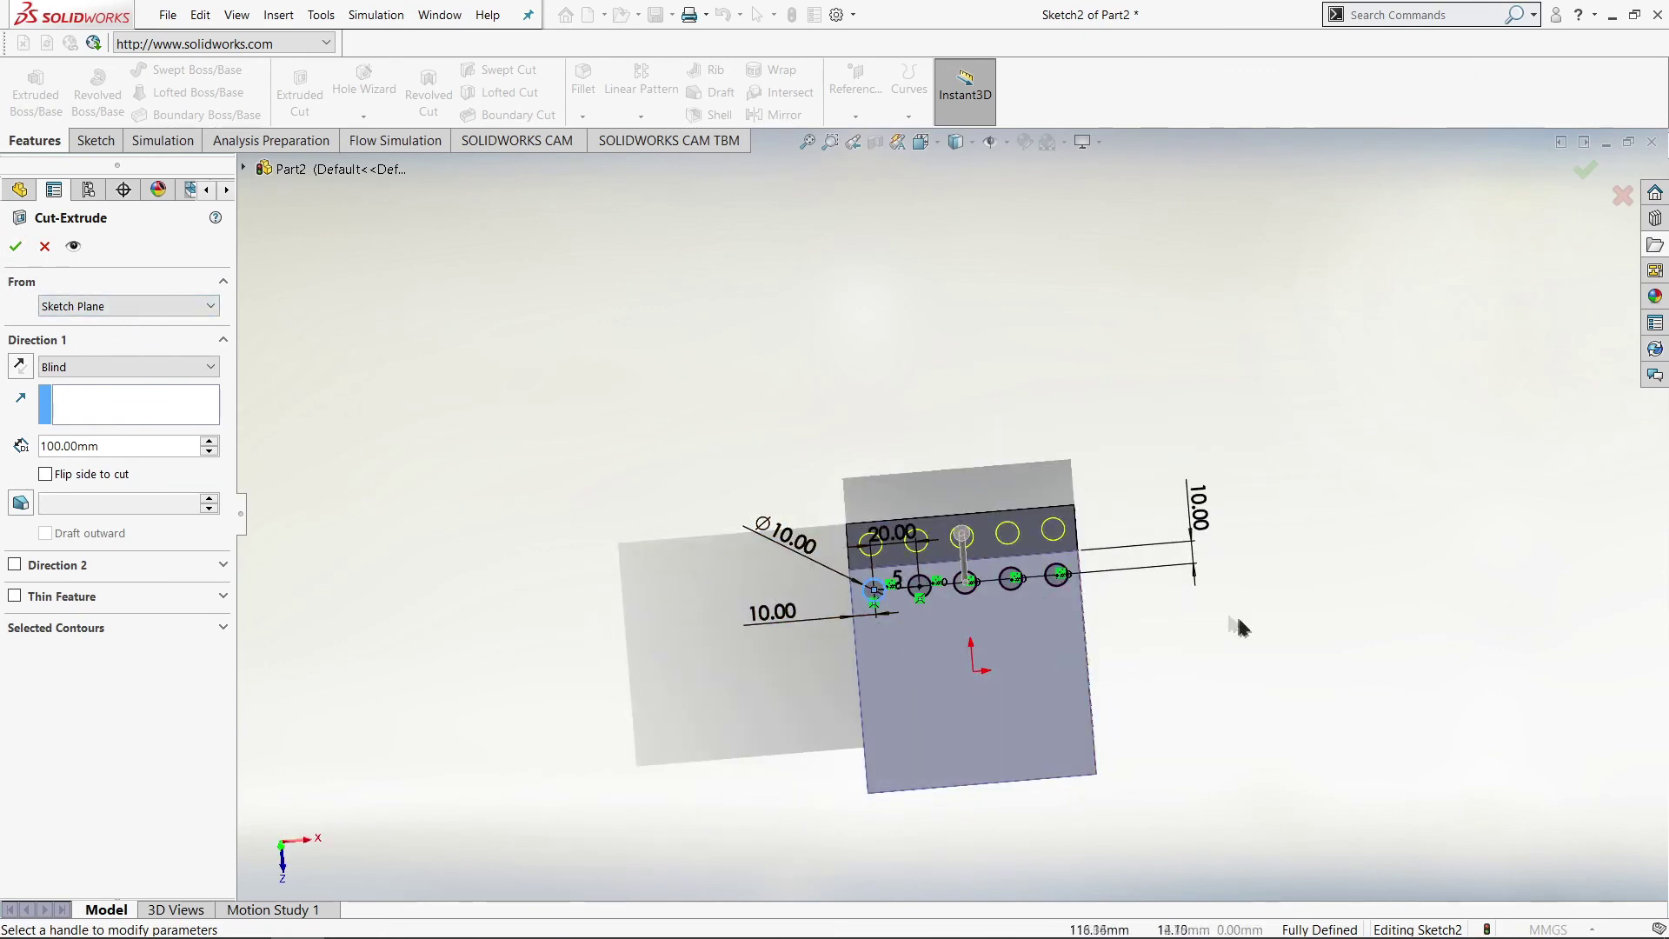
{"action": "left_click", "coordinate": [16, 249]}
Step: Set up a feature linear pattern of the five-hole cut, using the cube's top face as the first direction
{"action": "middle_click_drag", "start_coordinate": [989, 633], "coordinate": [939, 578]}
{"action": "left_click", "coordinate": [938, 581]}
{"action": "key", "text": "ctrl+8"}
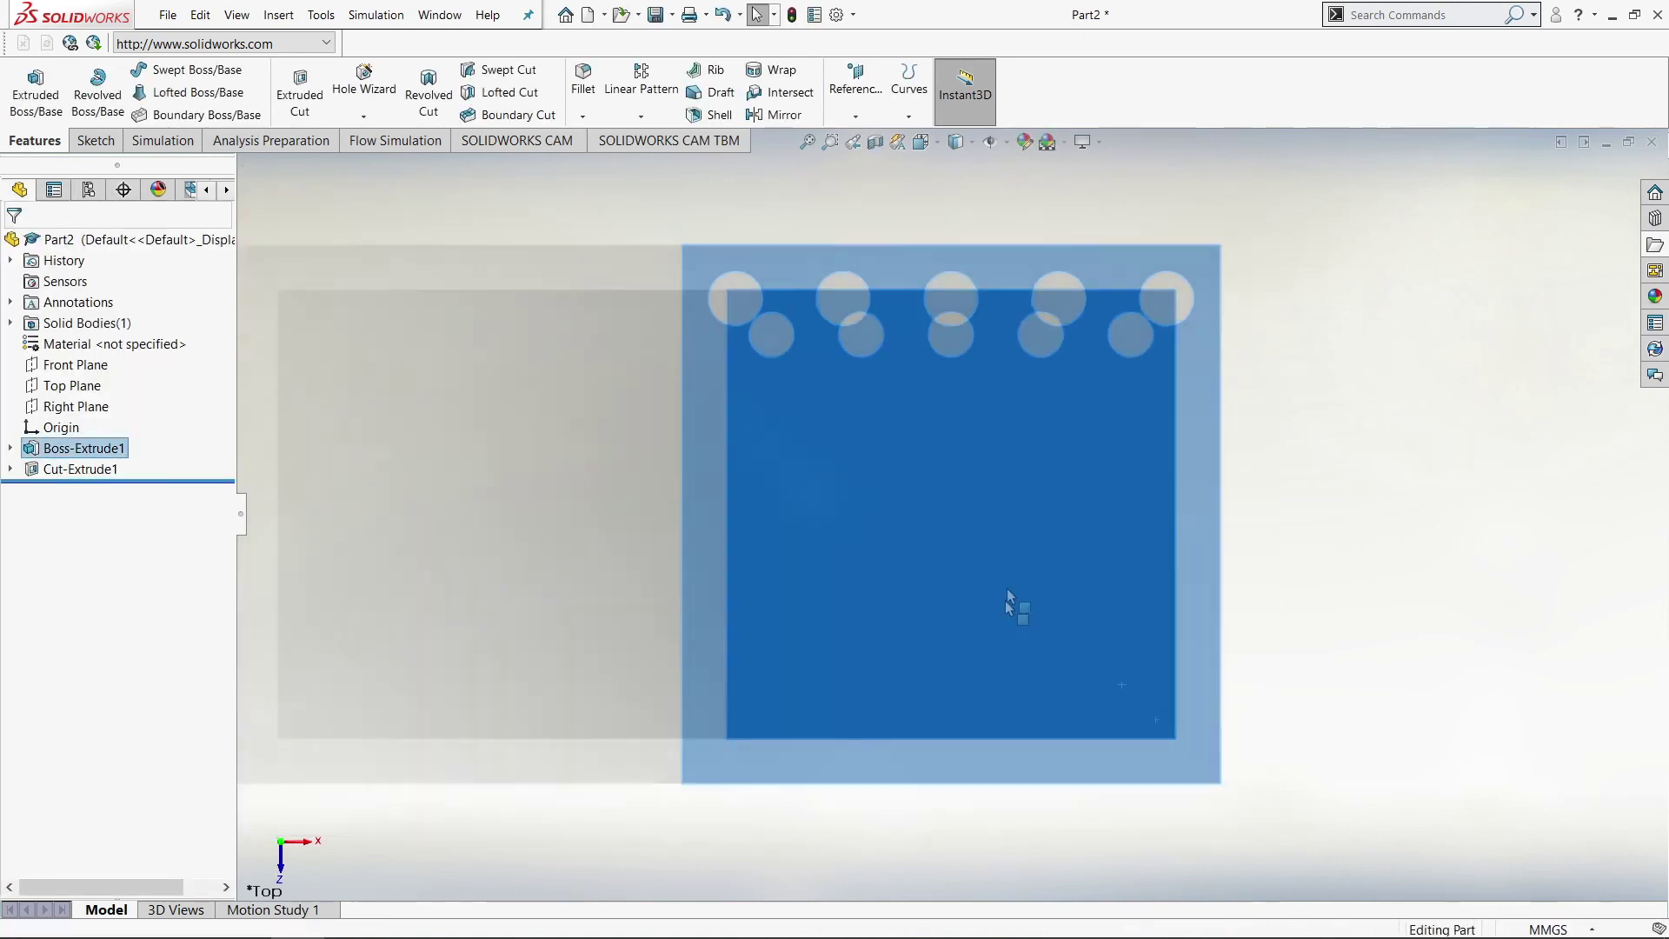
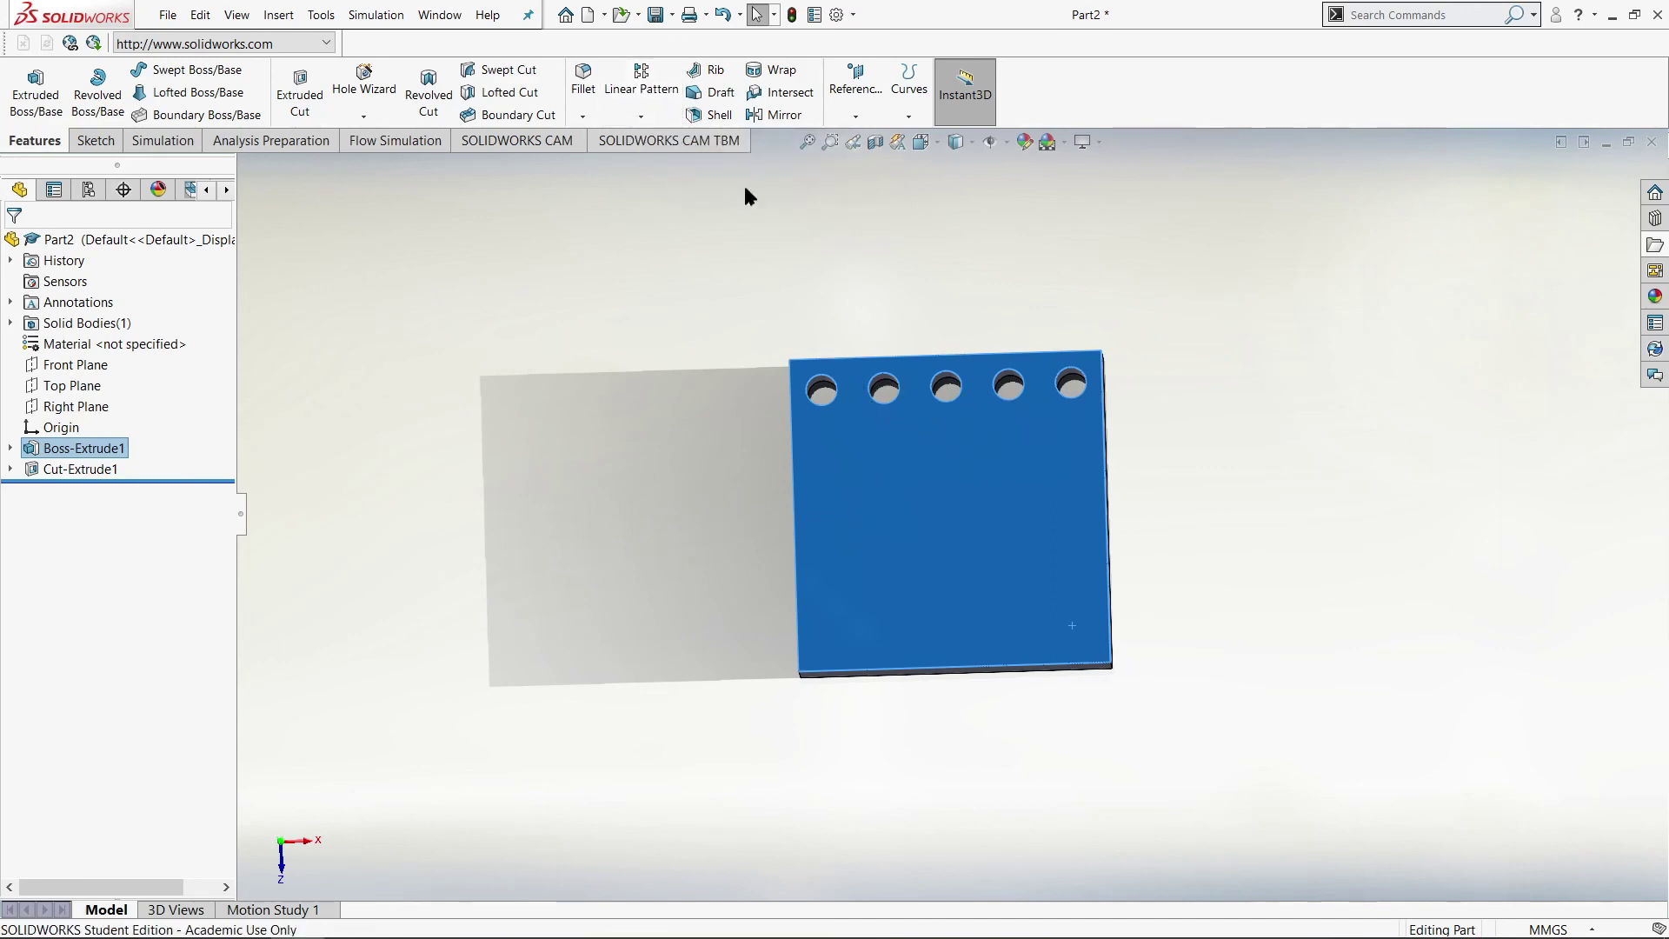
{"action": "left_click", "coordinate": [640, 86]}
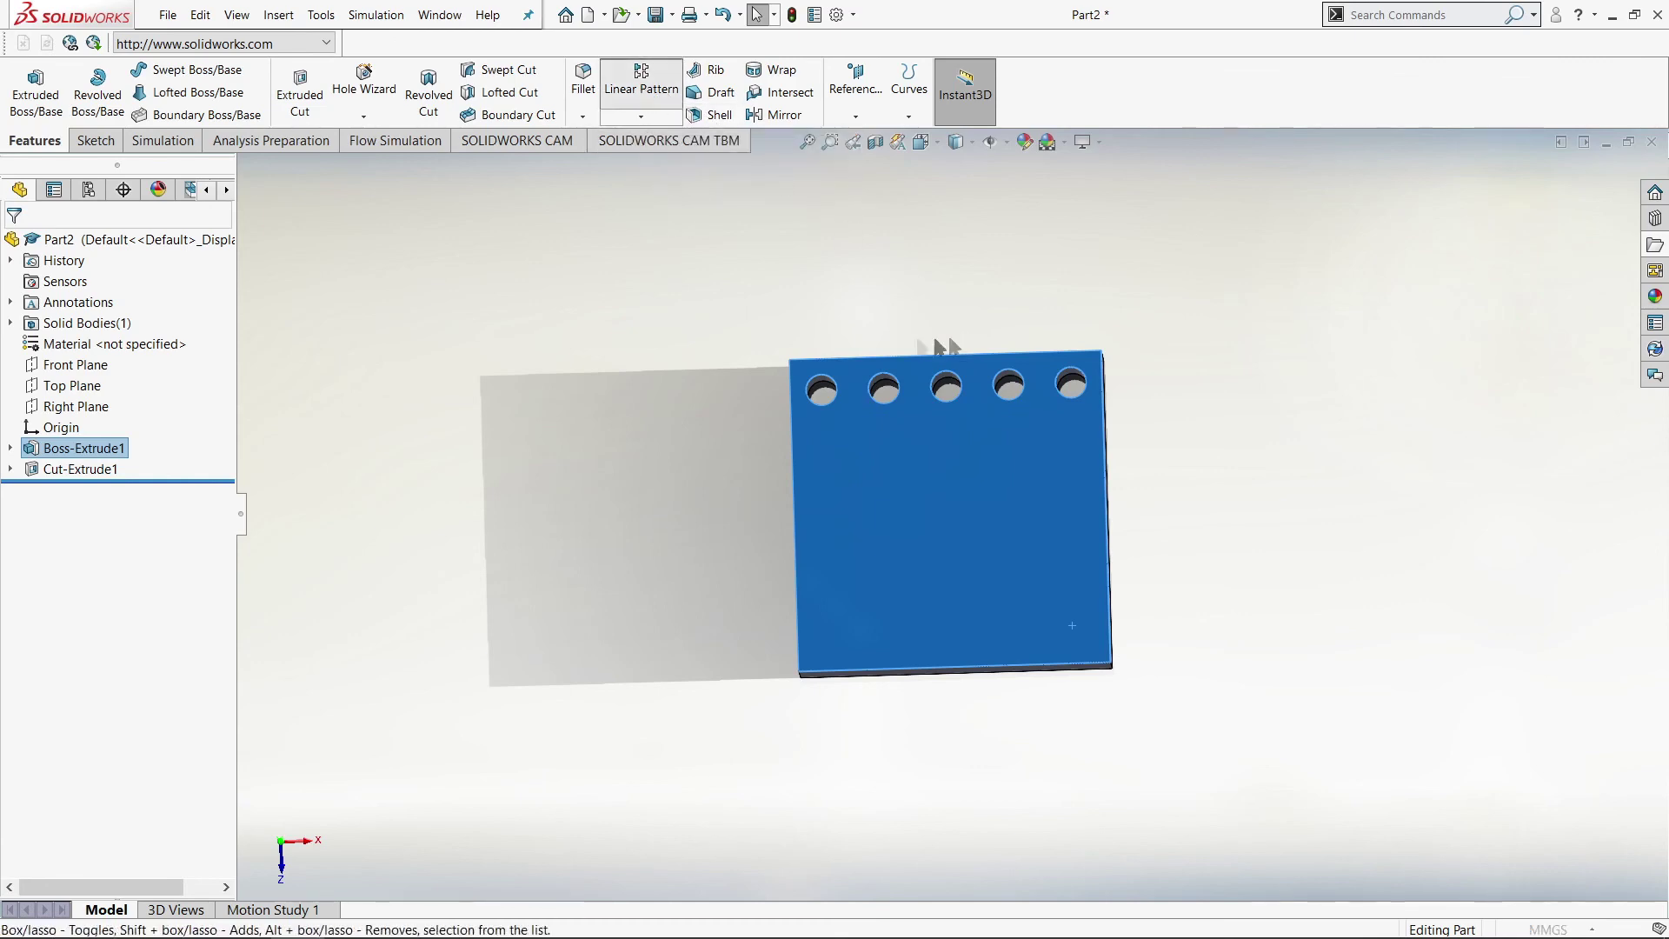
{"action": "left_click", "coordinate": [963, 348]}
{"action": "middle_click_drag", "start_coordinate": [887, 417], "coordinate": [839, 429]}
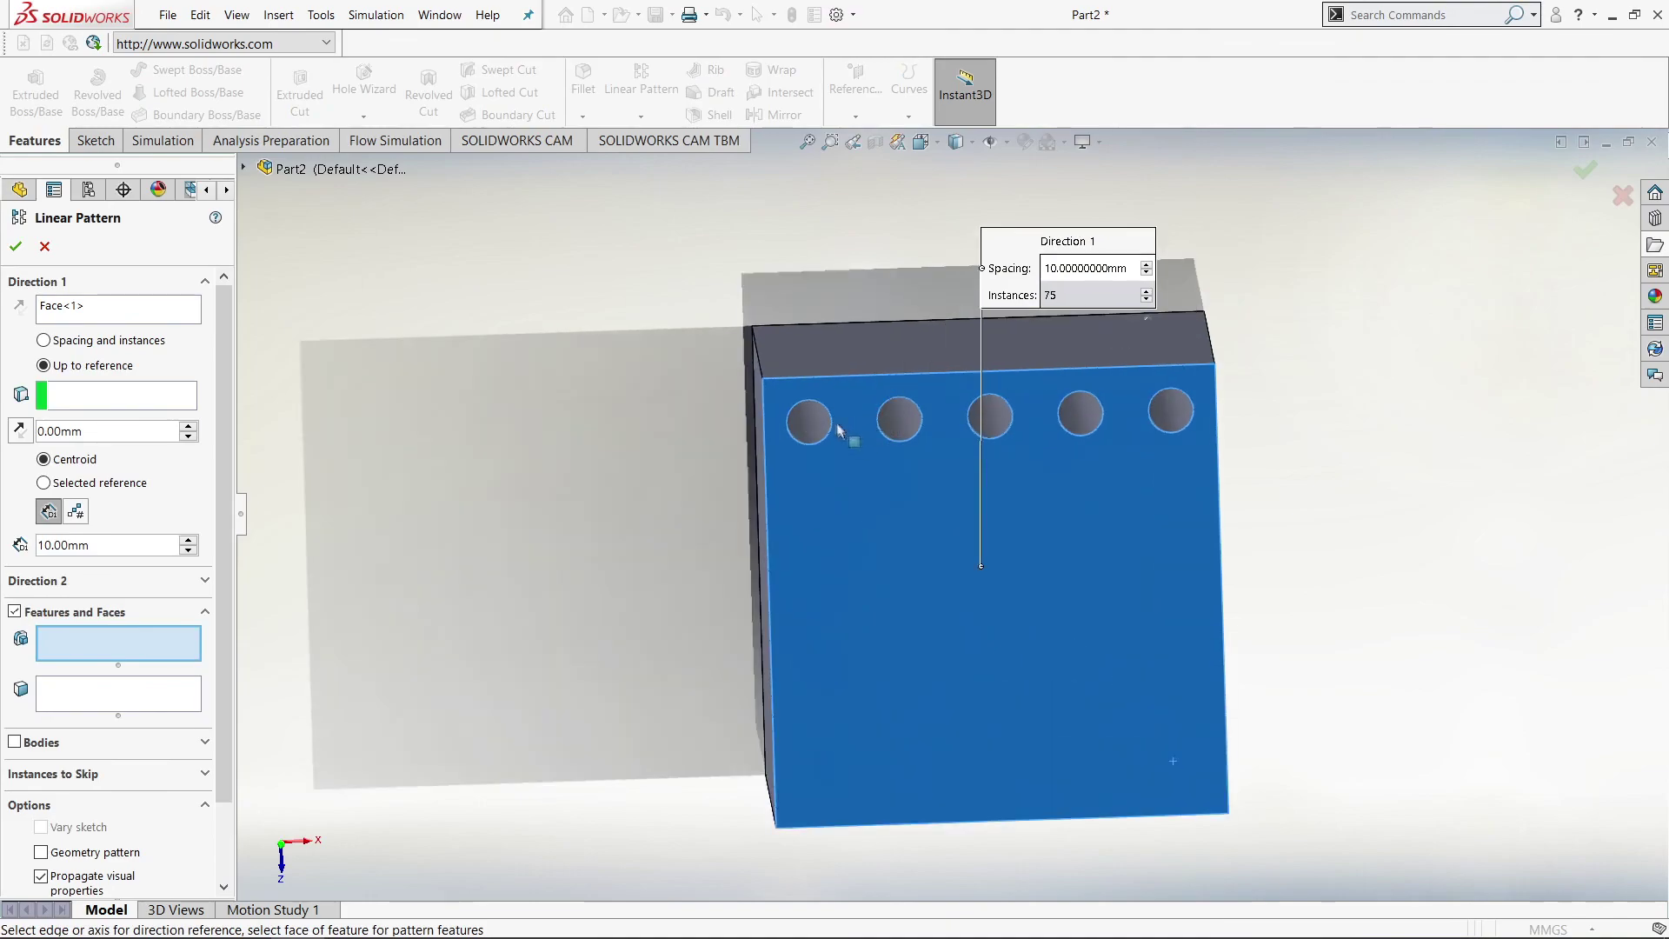
{"action": "left_click", "coordinate": [812, 421]}
{"action": "middle_click_drag", "start_coordinate": [938, 439], "coordinate": [883, 332]}
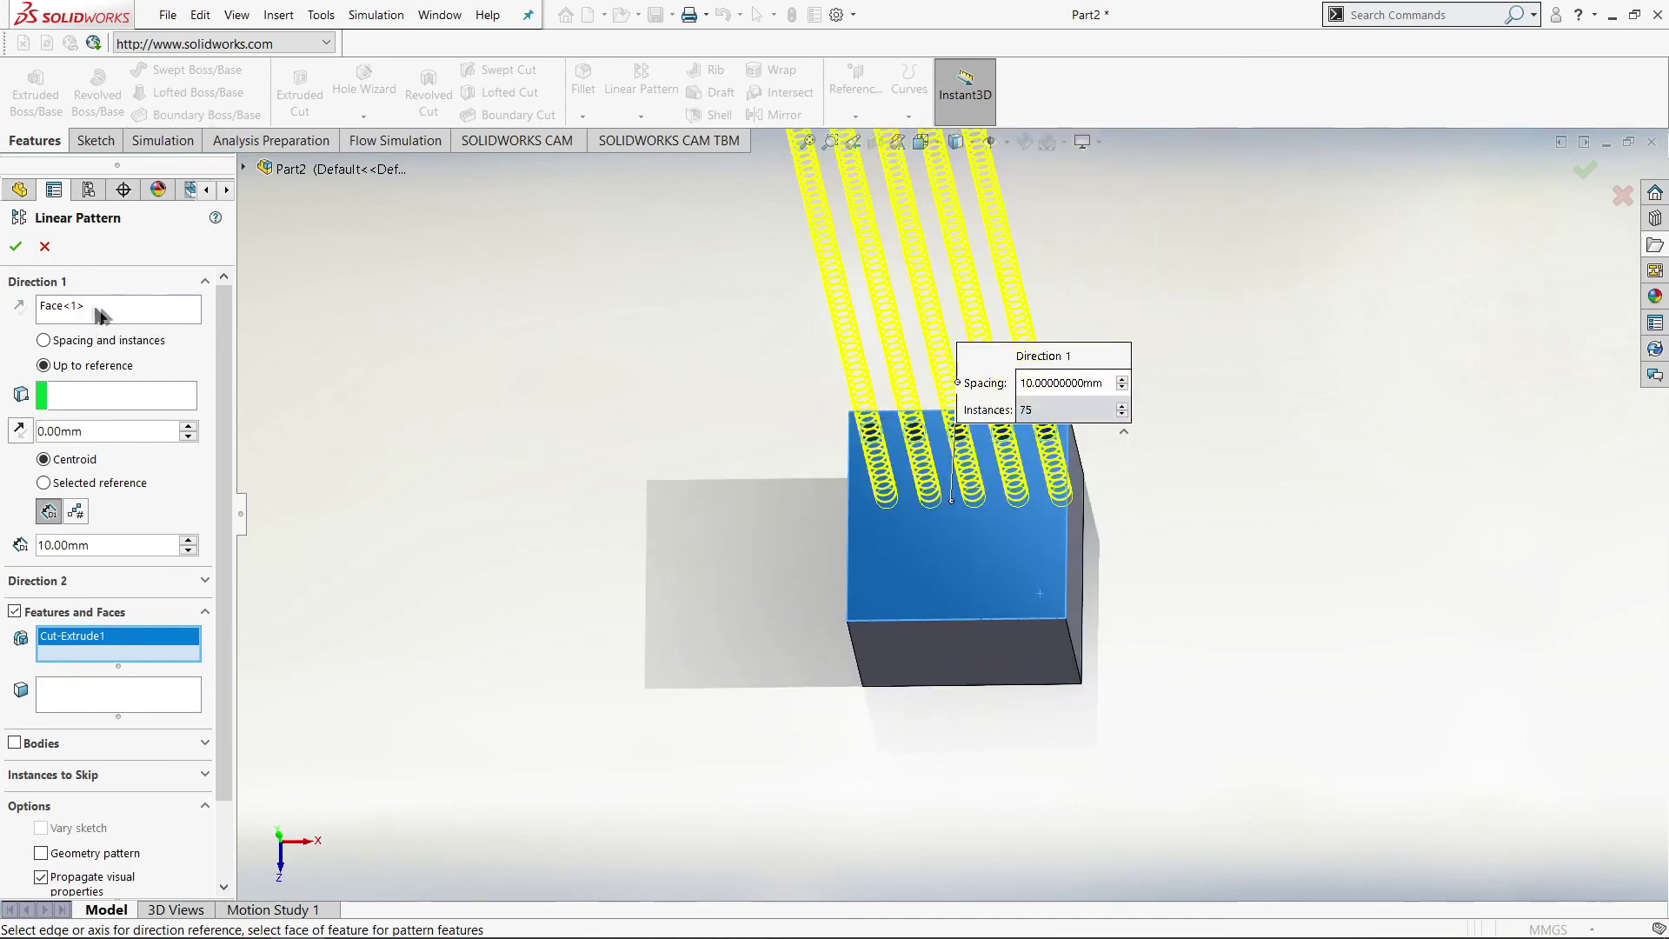
Step: Replace the pattern's first direction with the left edge of the cube's top face
{"action": "left_click", "coordinate": [124, 311]}
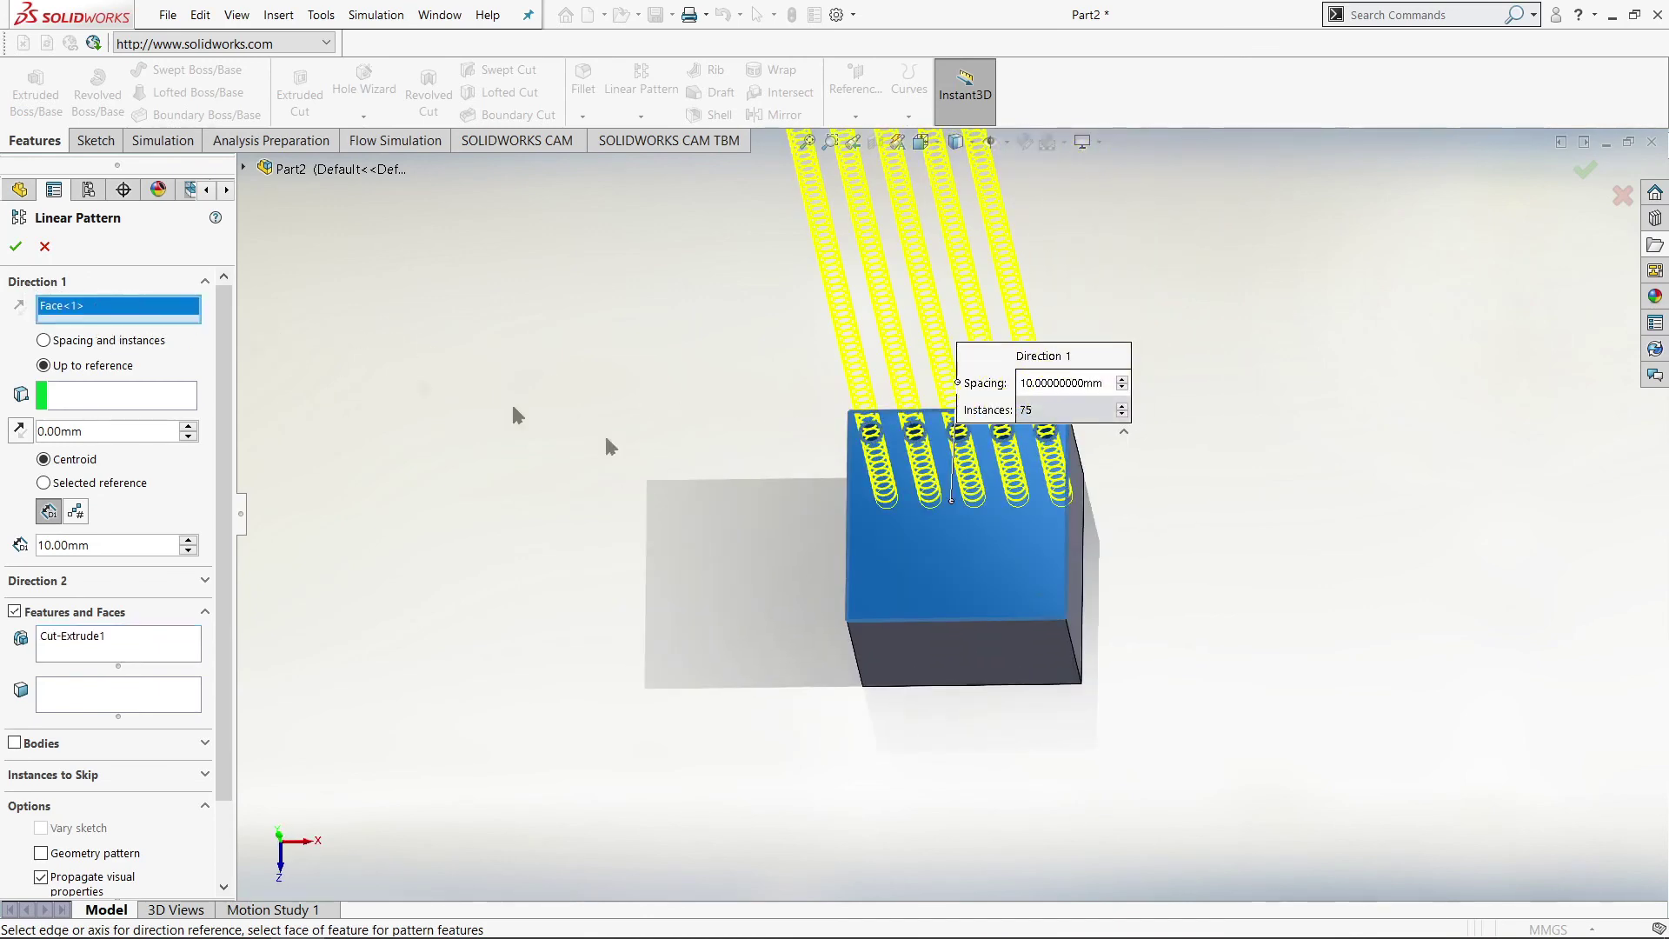
{"action": "scroll", "coordinate": [855, 531], "scroll_direction": "down", "scroll_amount": 3}
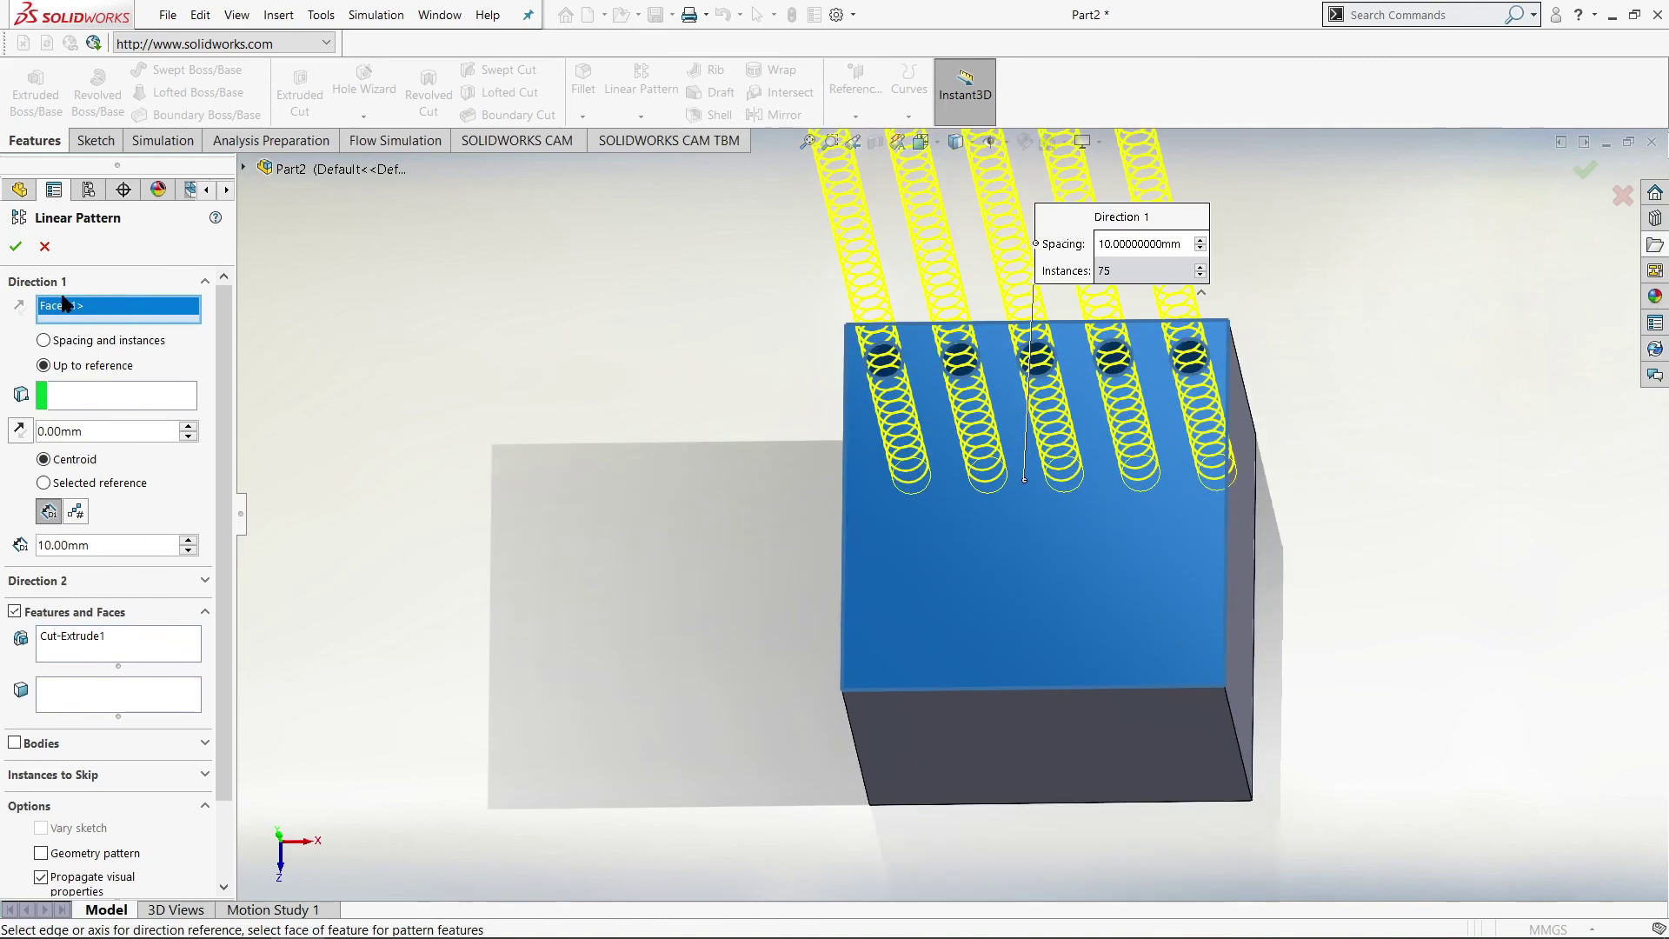
{"action": "middle_click_drag", "start_coordinate": [808, 474], "coordinate": [881, 521]}
{"action": "left_click", "coordinate": [881, 527]}
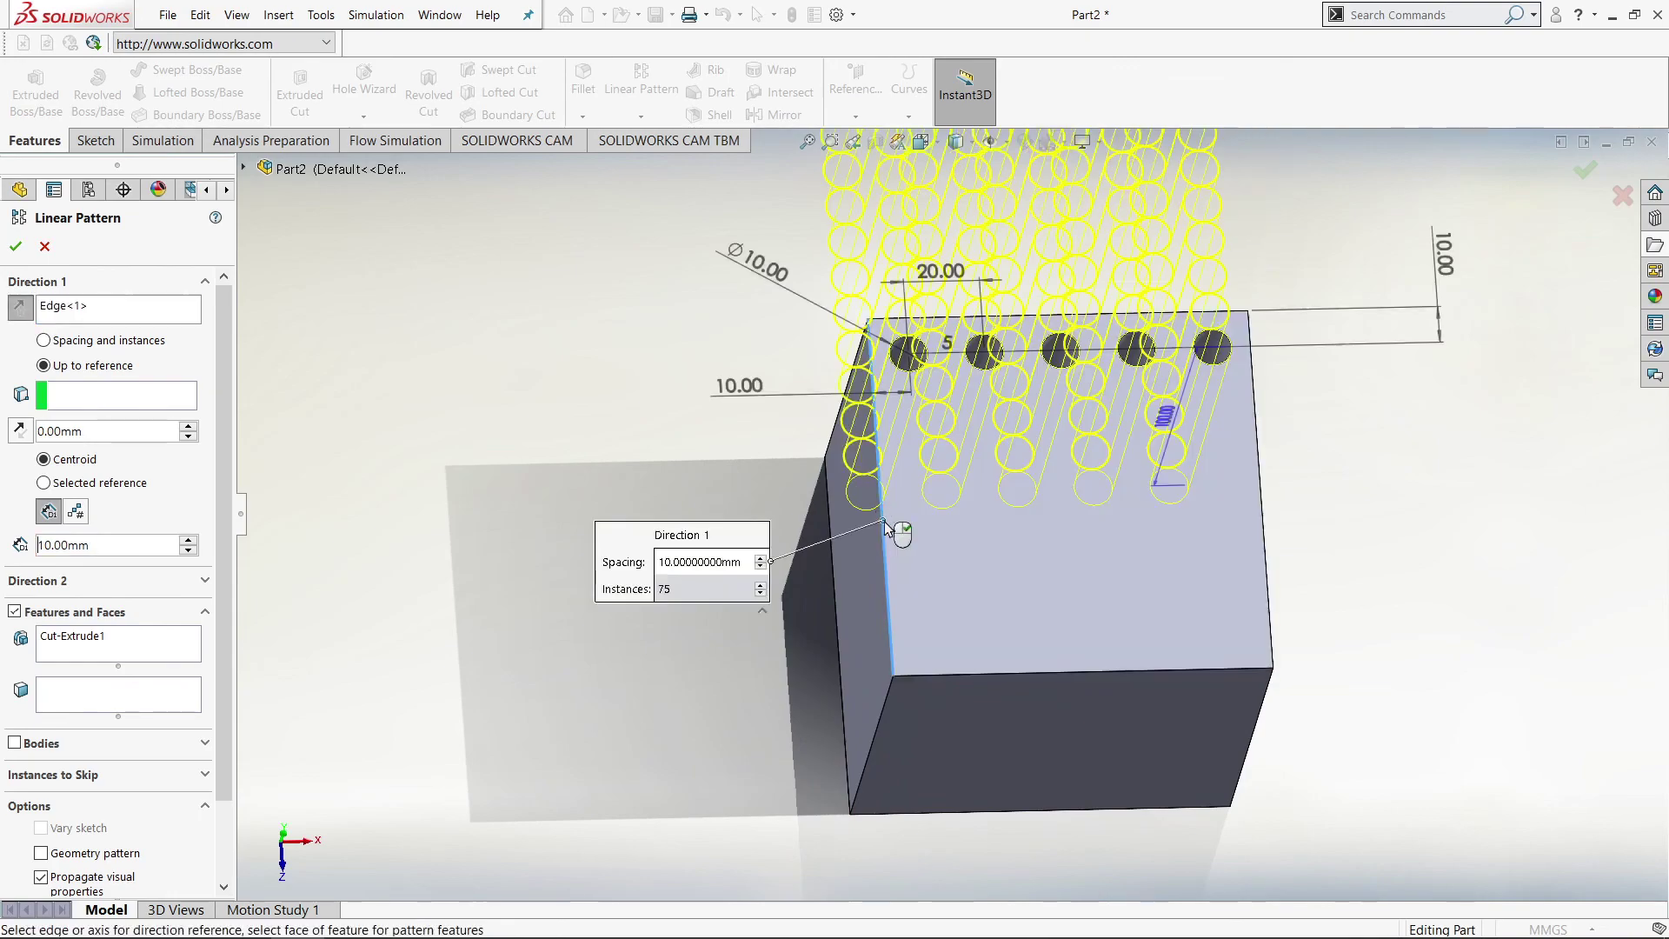
{"action": "middle_click_drag", "start_coordinate": [1202, 573], "coordinate": [1097, 338]}
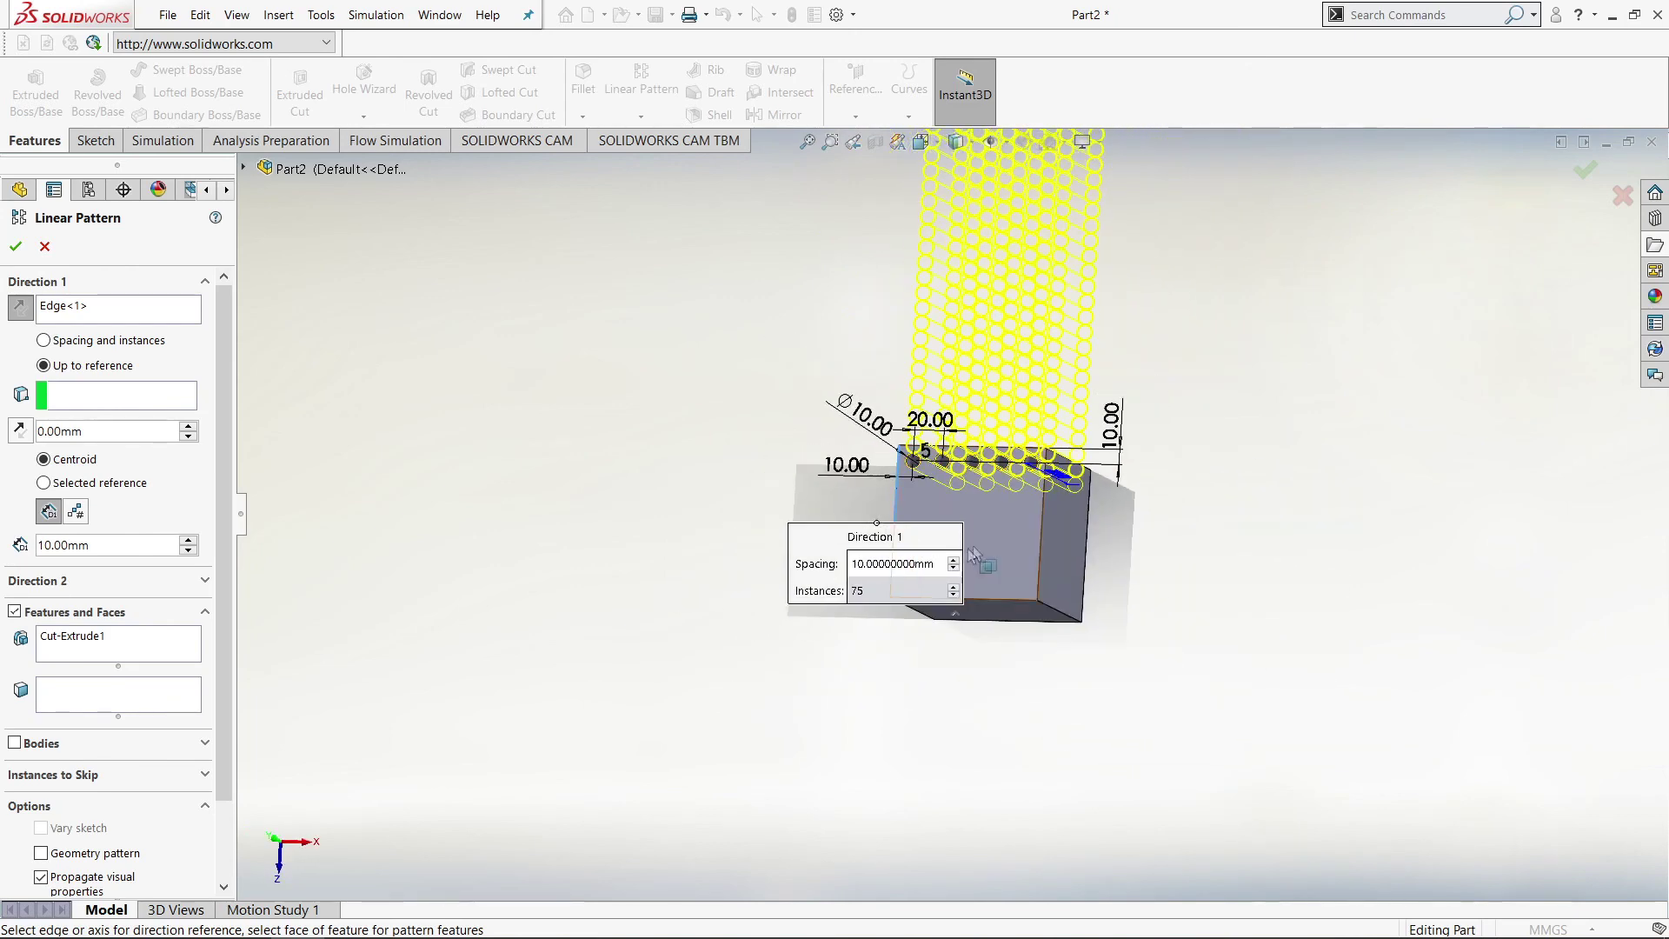
{"action": "scroll", "coordinate": [956, 504], "scroll_direction": "down", "scroll_amount": 3}
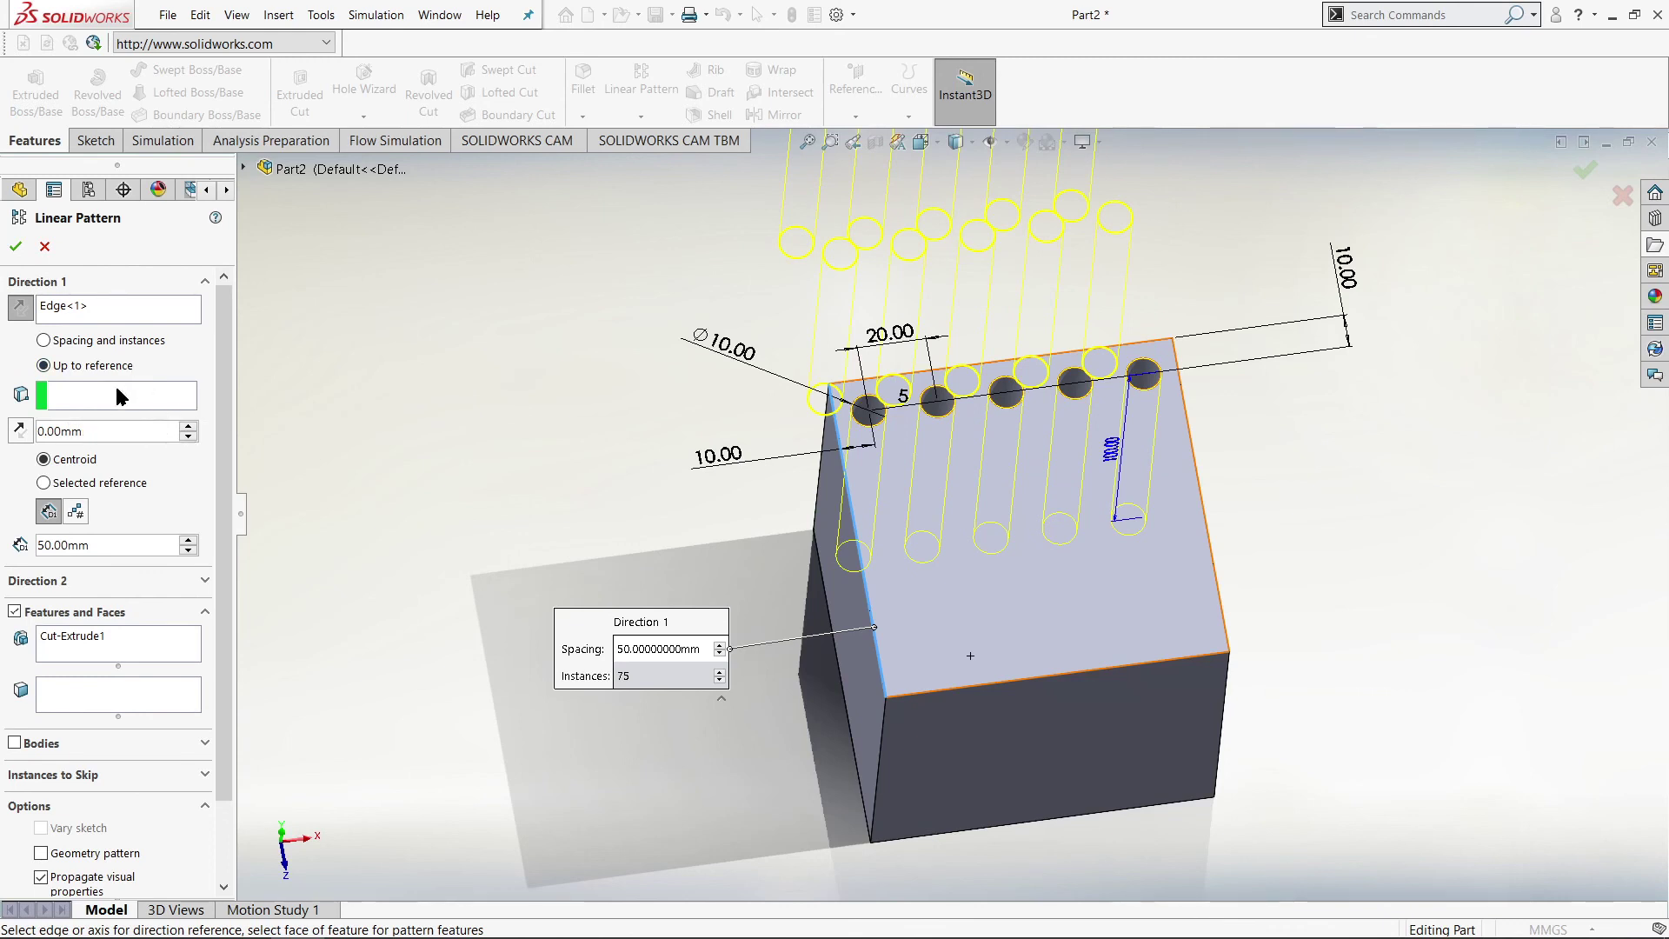
Step: Set the front edge of the cube's top face as the reference up to which the holes are patterned
{"action": "left_click", "coordinate": [77, 387]}
{"action": "scroll", "coordinate": [1006, 679], "scroll_direction": "down", "scroll_amount": 3}
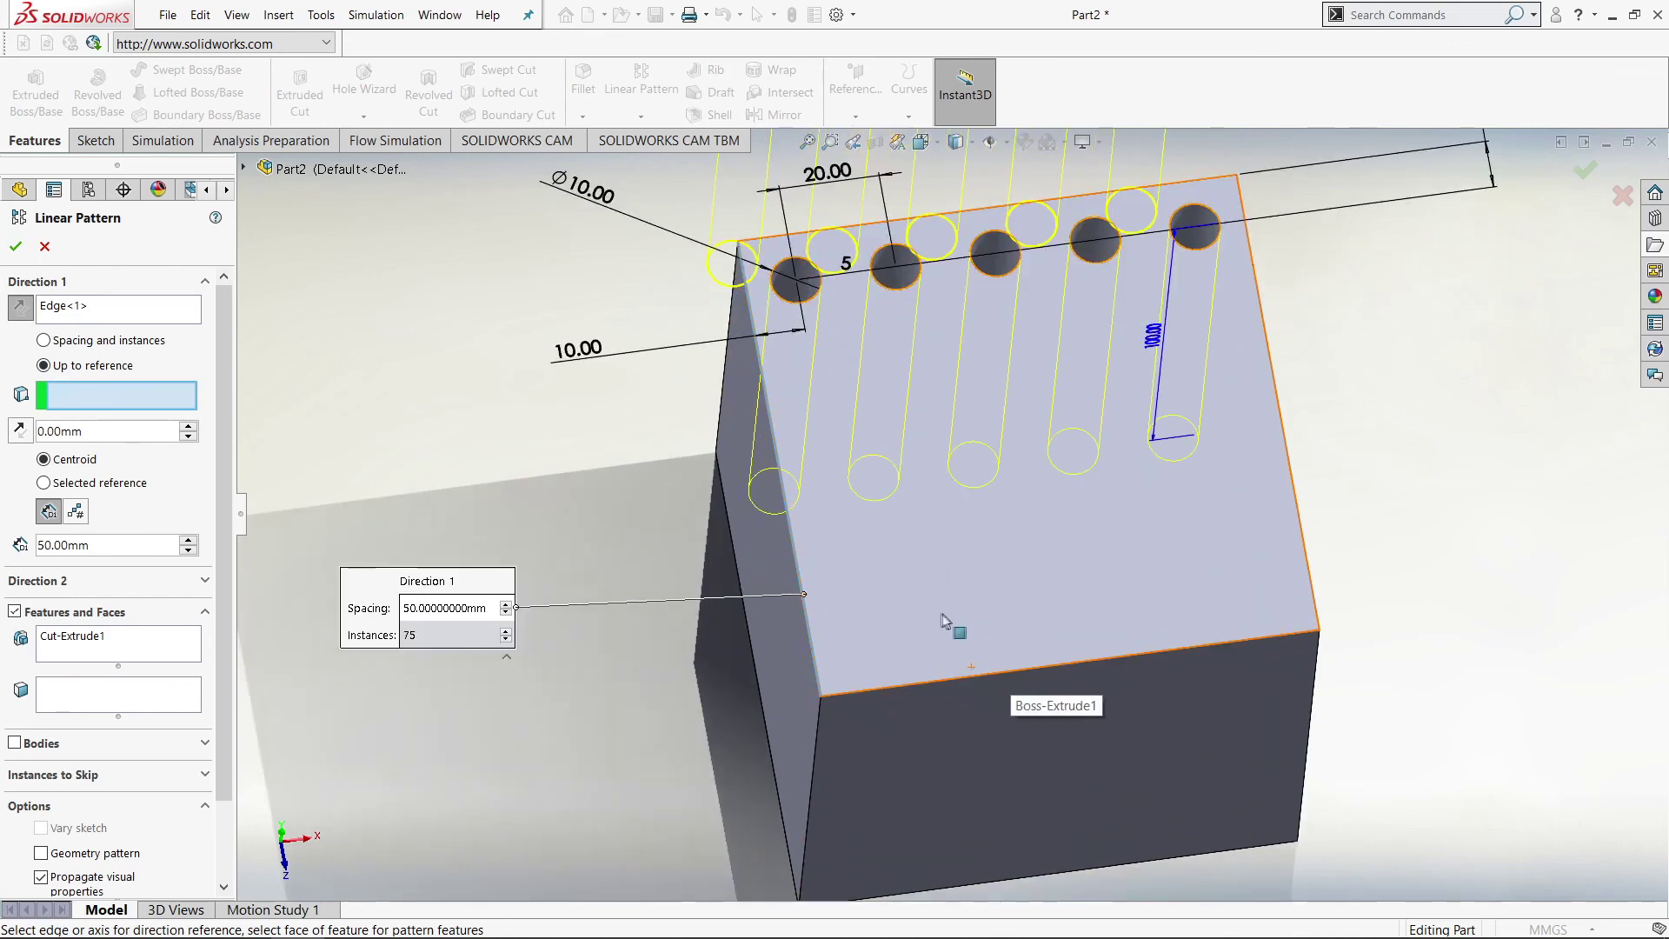
{"action": "left_click", "coordinate": [947, 679]}
{"action": "scroll", "coordinate": [946, 679], "scroll_direction": "up", "scroll_amount": 3}
{"action": "middle_click_drag", "start_coordinate": [946, 679], "coordinate": [976, 712]}
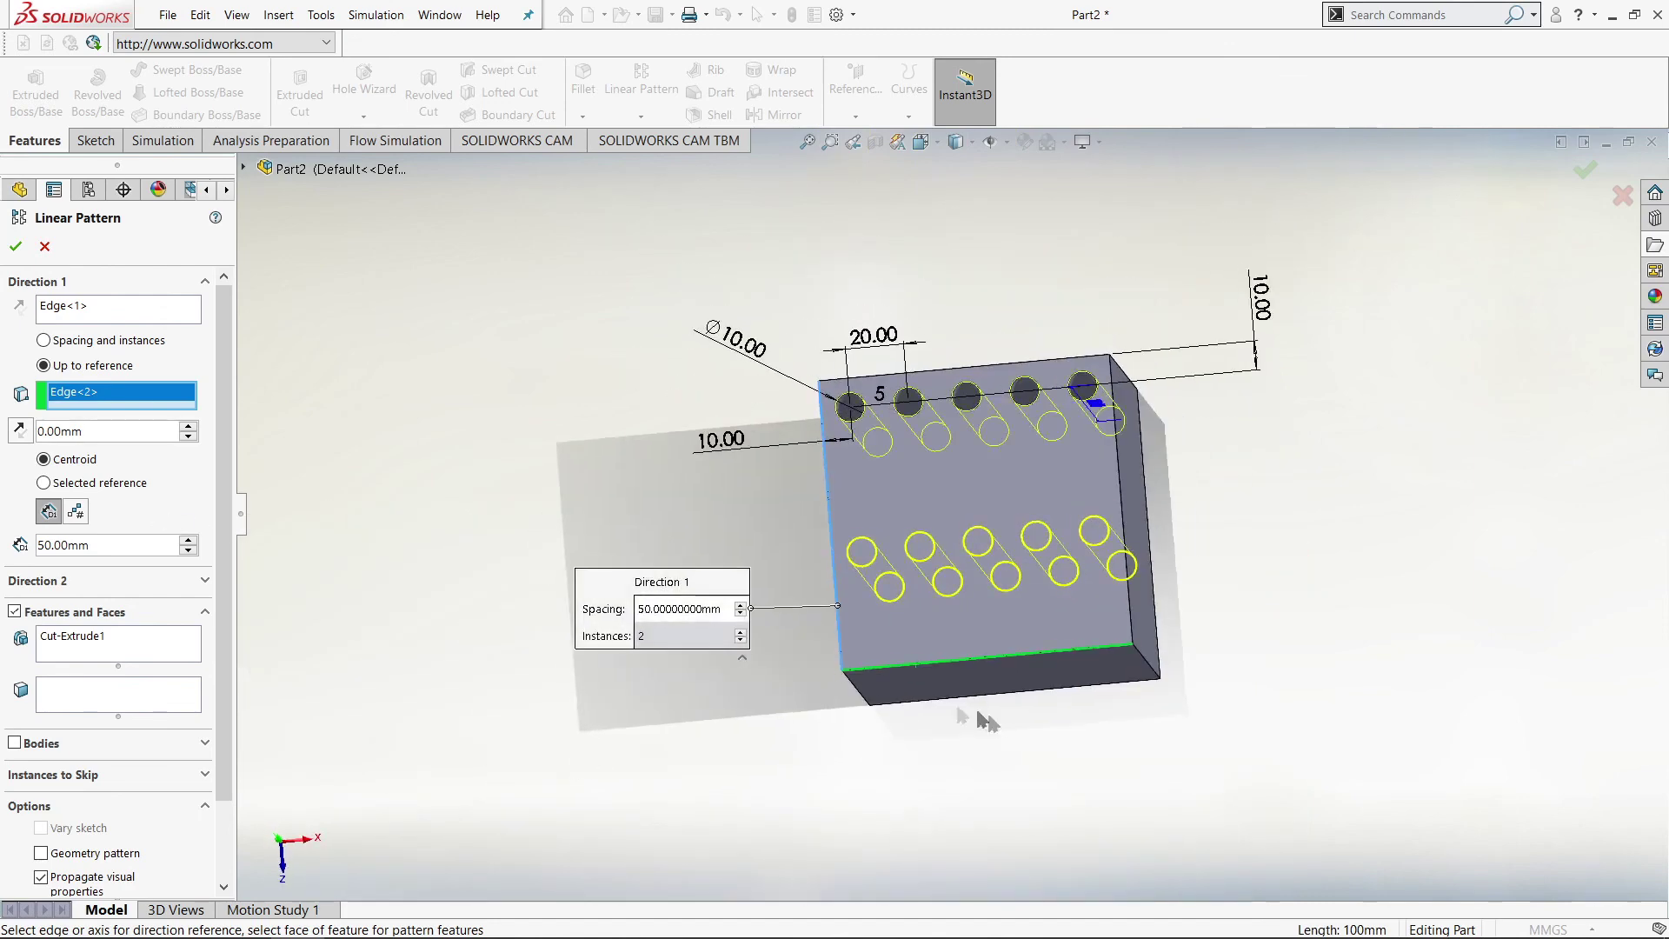
Step: Set the hole pattern's spacing to 20 mm and finish the linear pattern
{"action": "left_click", "coordinate": [110, 546]}
{"action": "double_click", "coordinate": [104, 545]}
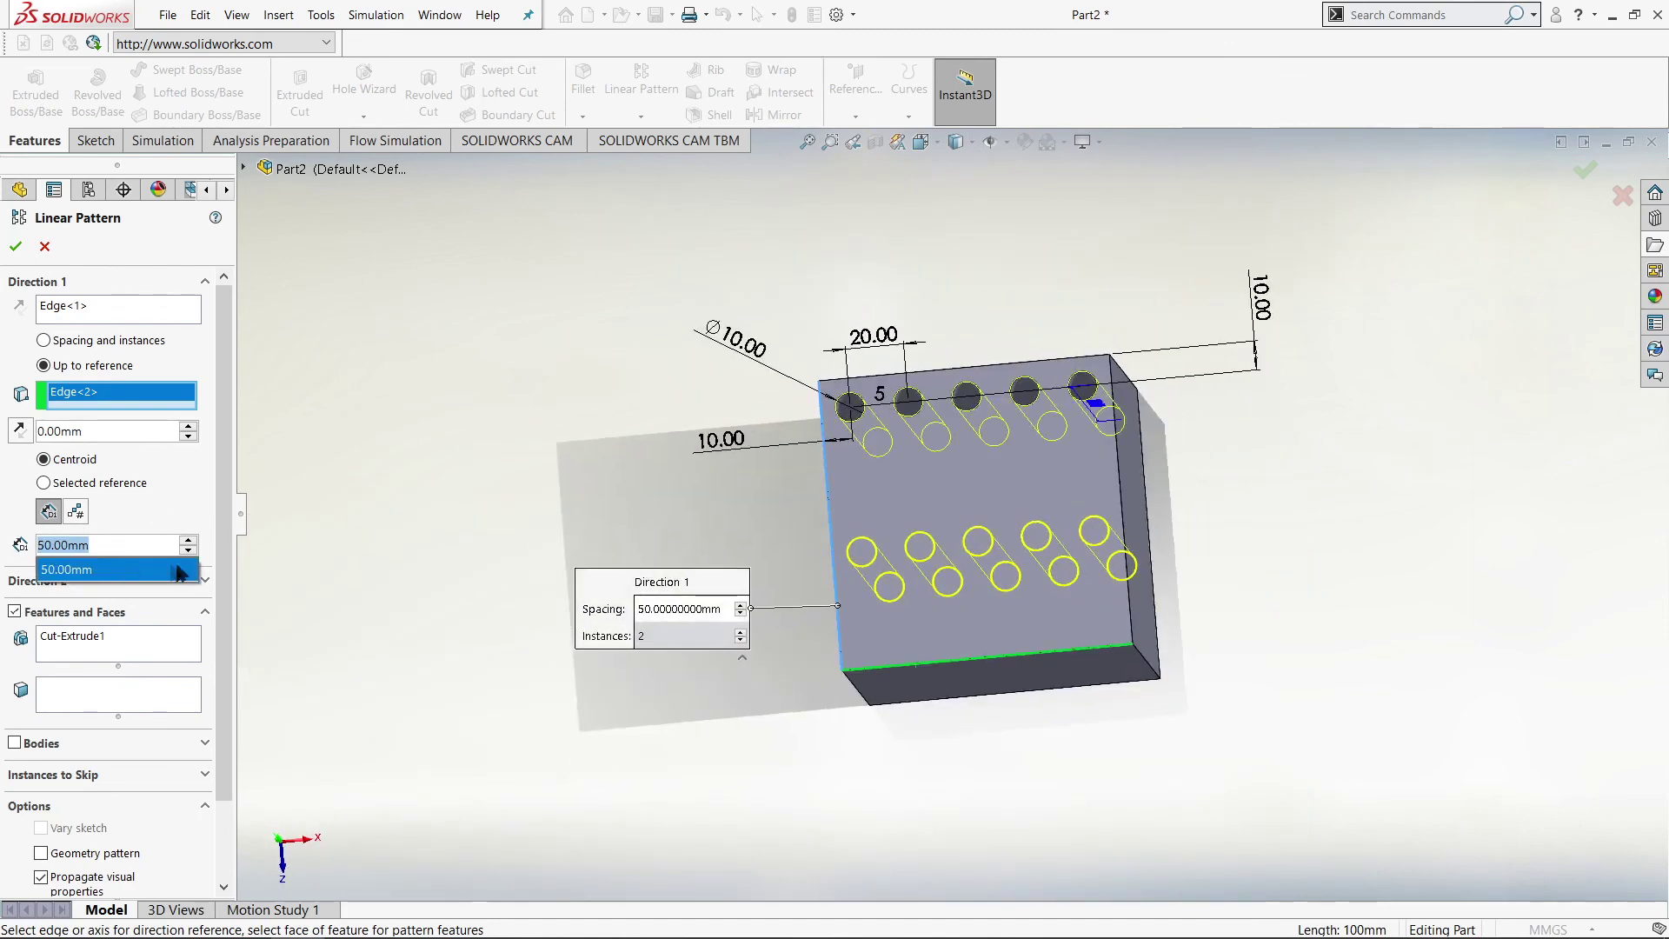
{"action": "type", "text": "20"}
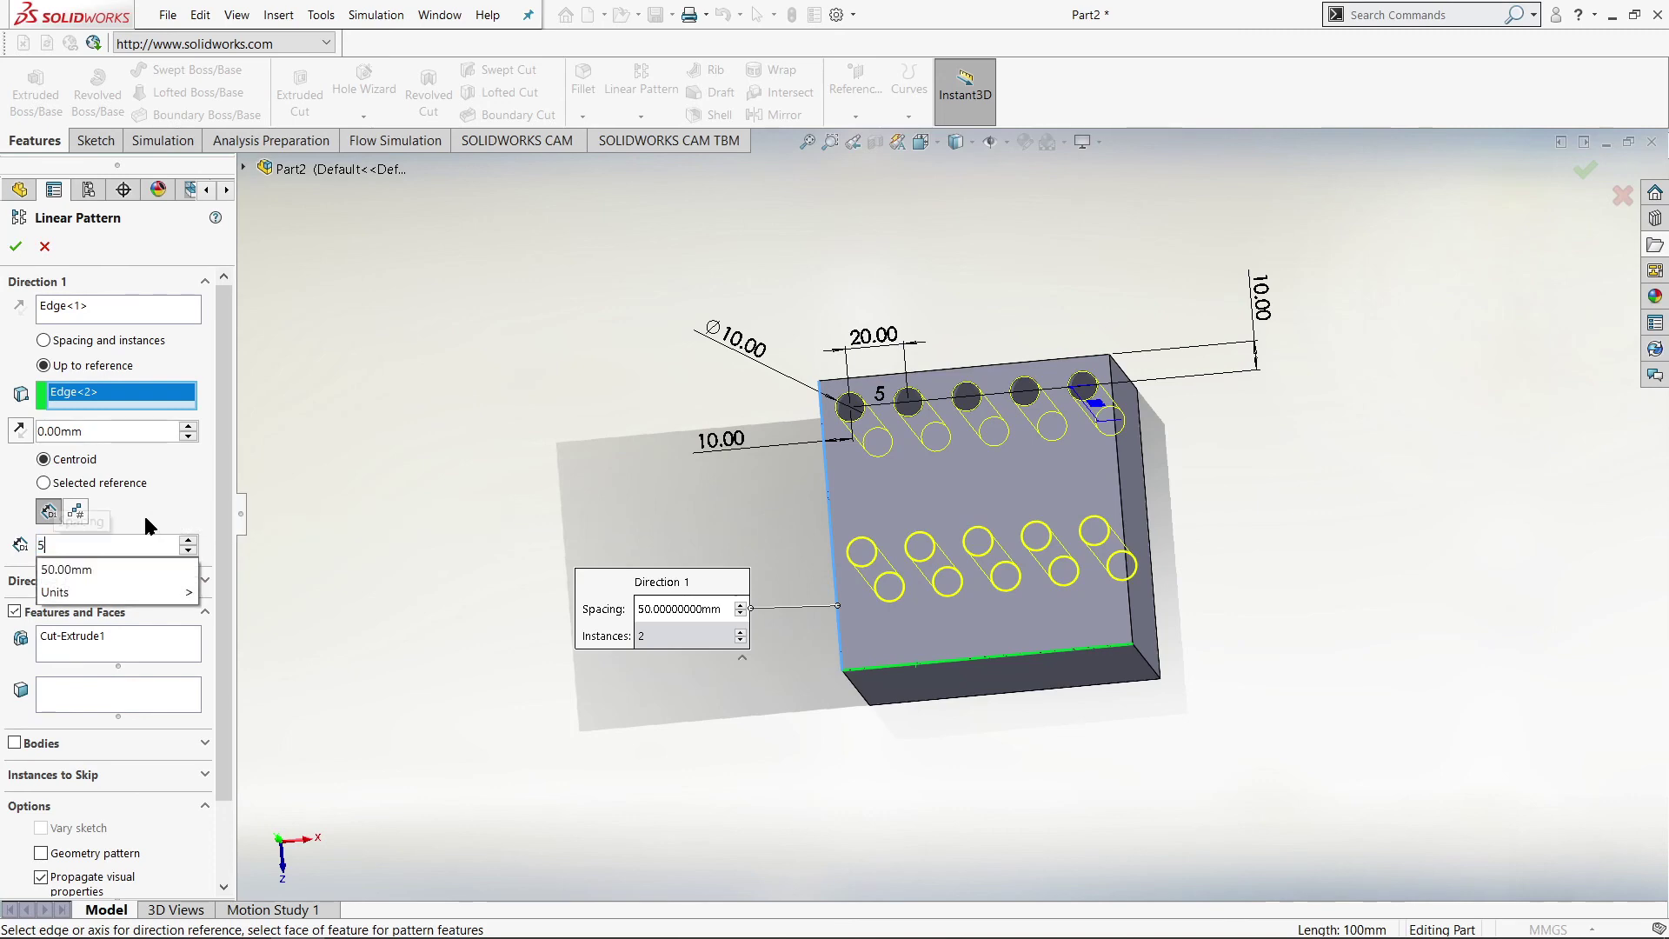
{"action": "key", "text": "Return"}
{"action": "middle_click_drag", "start_coordinate": [987, 705], "coordinate": [975, 700]}
{"action": "key", "text": "ctrl+5"}
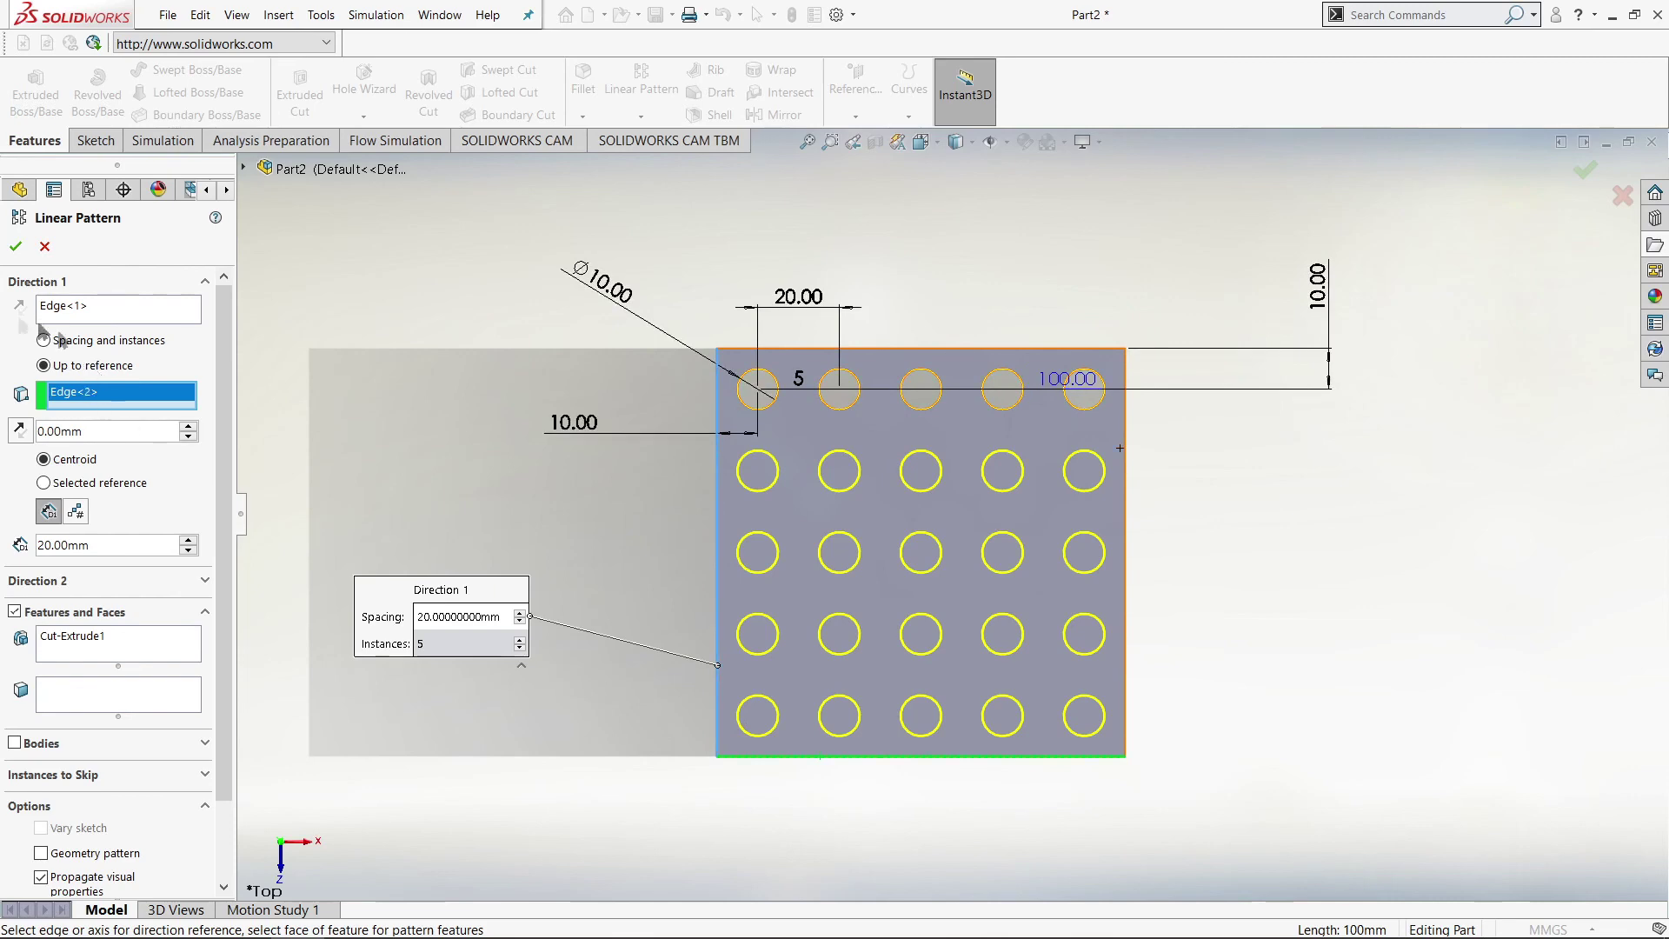
{"action": "left_click", "coordinate": [15, 248]}
Step: Inspect the grid of holes through the cube from several angles and hide the feature tree
{"action": "middle_click_drag", "start_coordinate": [884, 585], "coordinate": [1035, 741]}
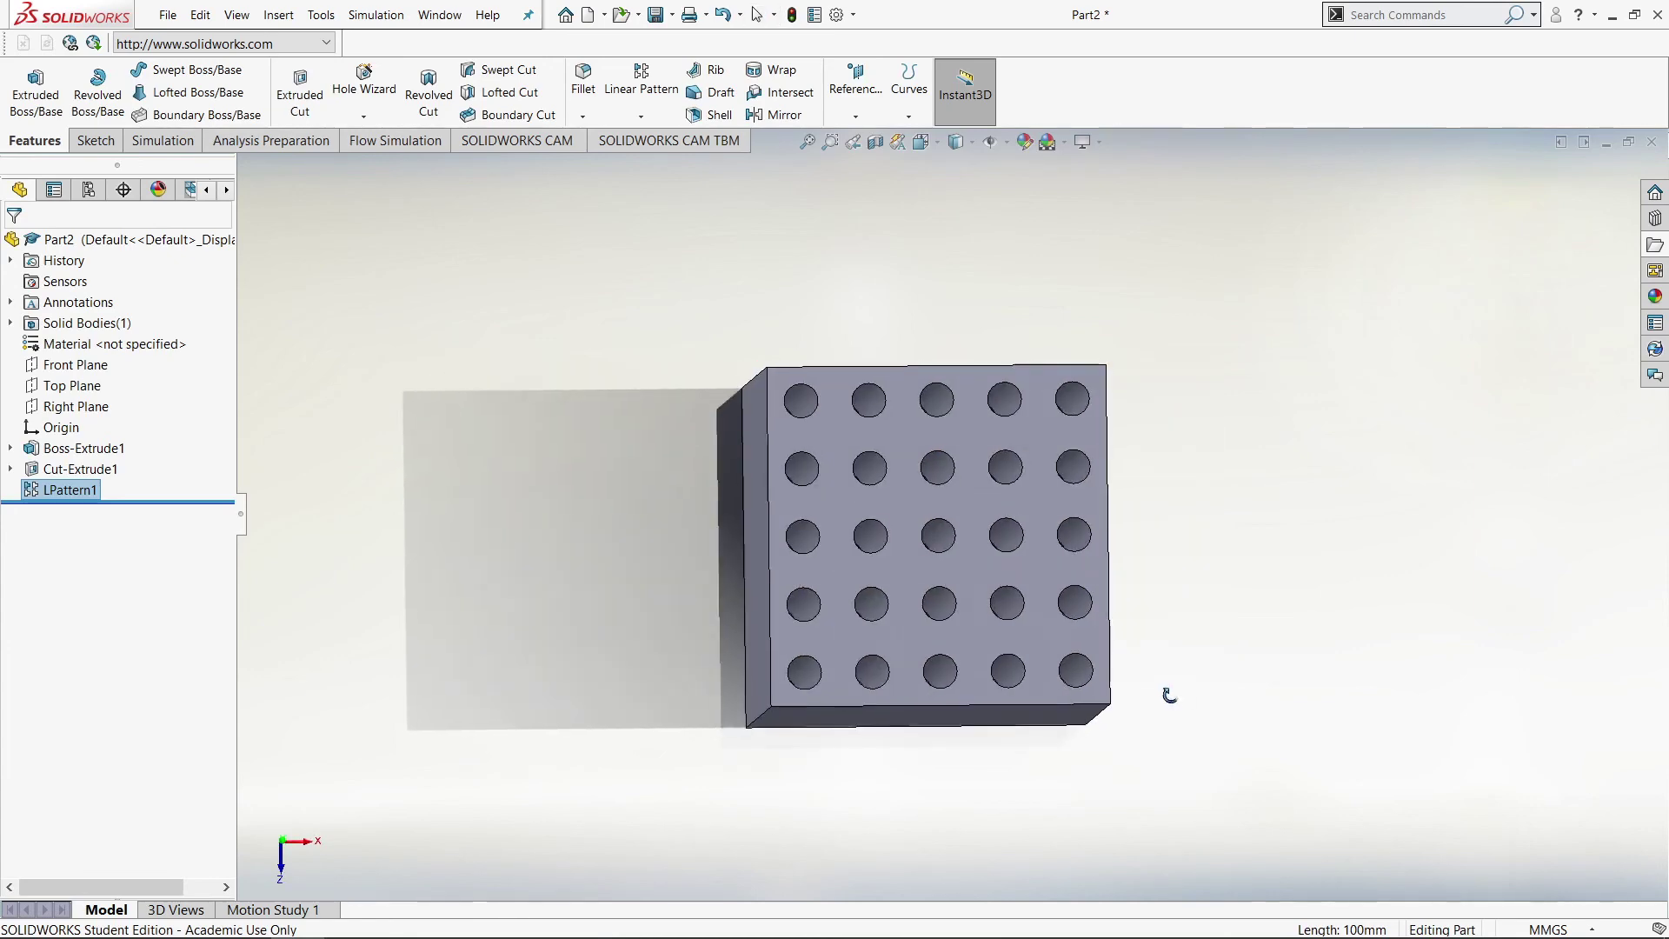
{"action": "middle_click_drag", "start_coordinate": [1129, 719], "coordinate": [1099, 739]}
{"action": "key", "text": "ctrl+5"}
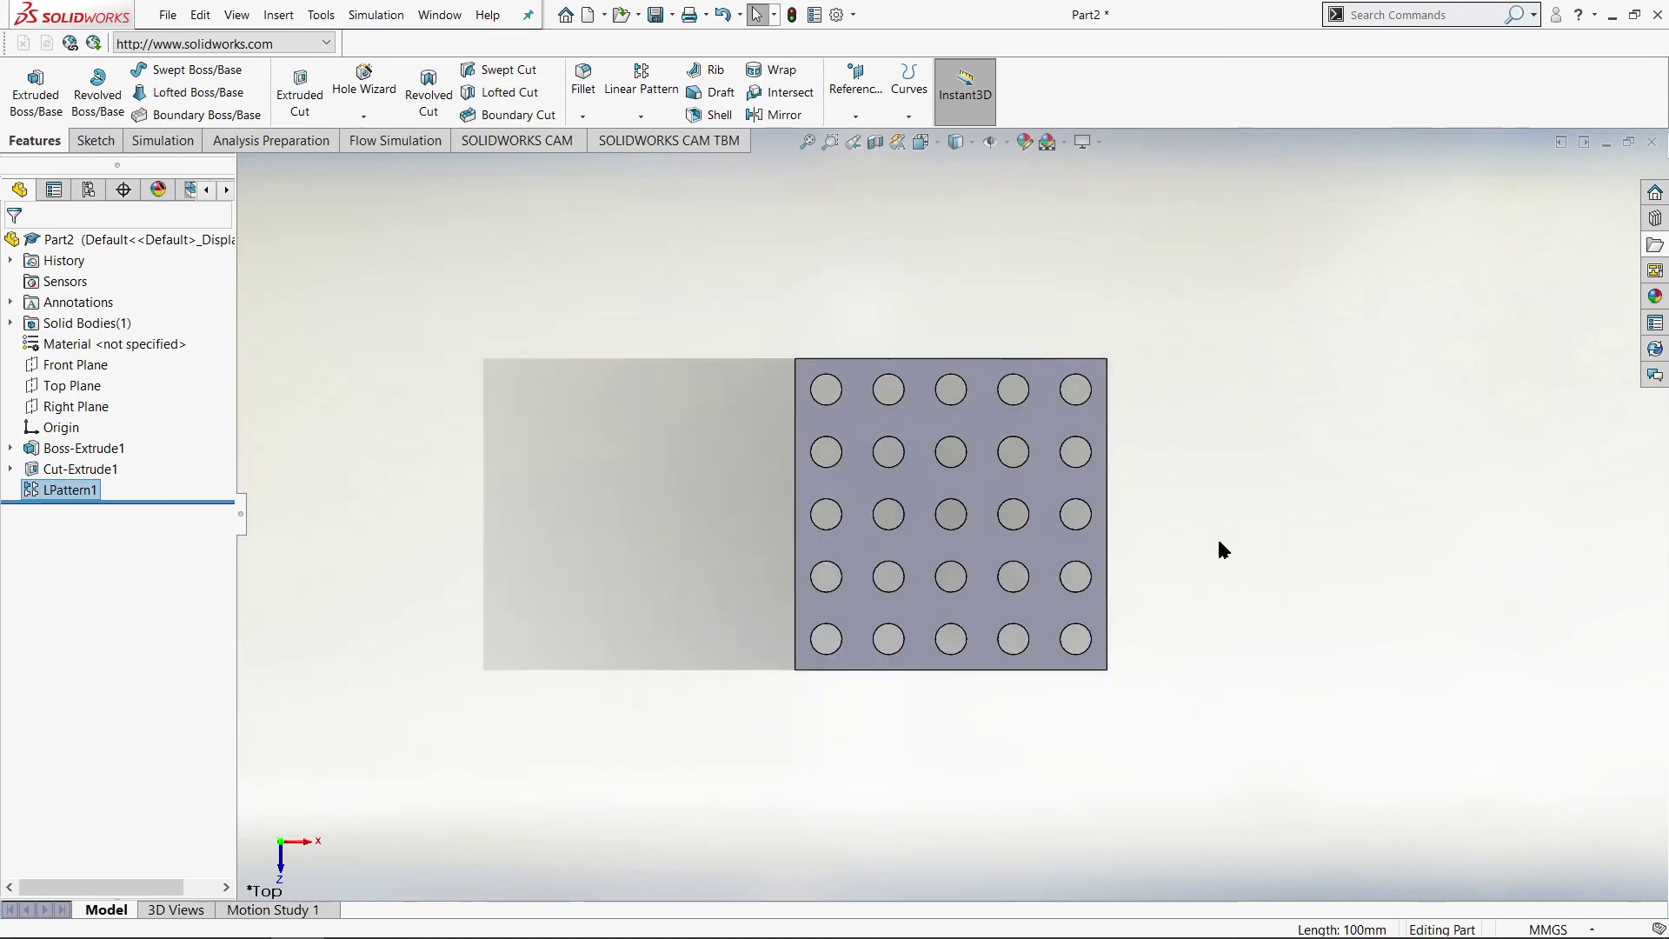
{"action": "mouse_move", "coordinate": [898, 570]}
{"action": "middle_mouse_down"}
{"action": "mouse_move", "coordinate": [824, 576]}
{"action": "mouse_move", "coordinate": [904, 631]}
{"action": "mouse_move", "coordinate": [817, 560]}
{"action": "mouse_move", "coordinate": [850, 559]}
{"action": "mouse_move", "coordinate": [782, 558]}
{"action": "mouse_move", "coordinate": [849, 581]}
{"action": "mouse_move", "coordinate": [843, 594]}
{"action": "middle_mouse_up"}
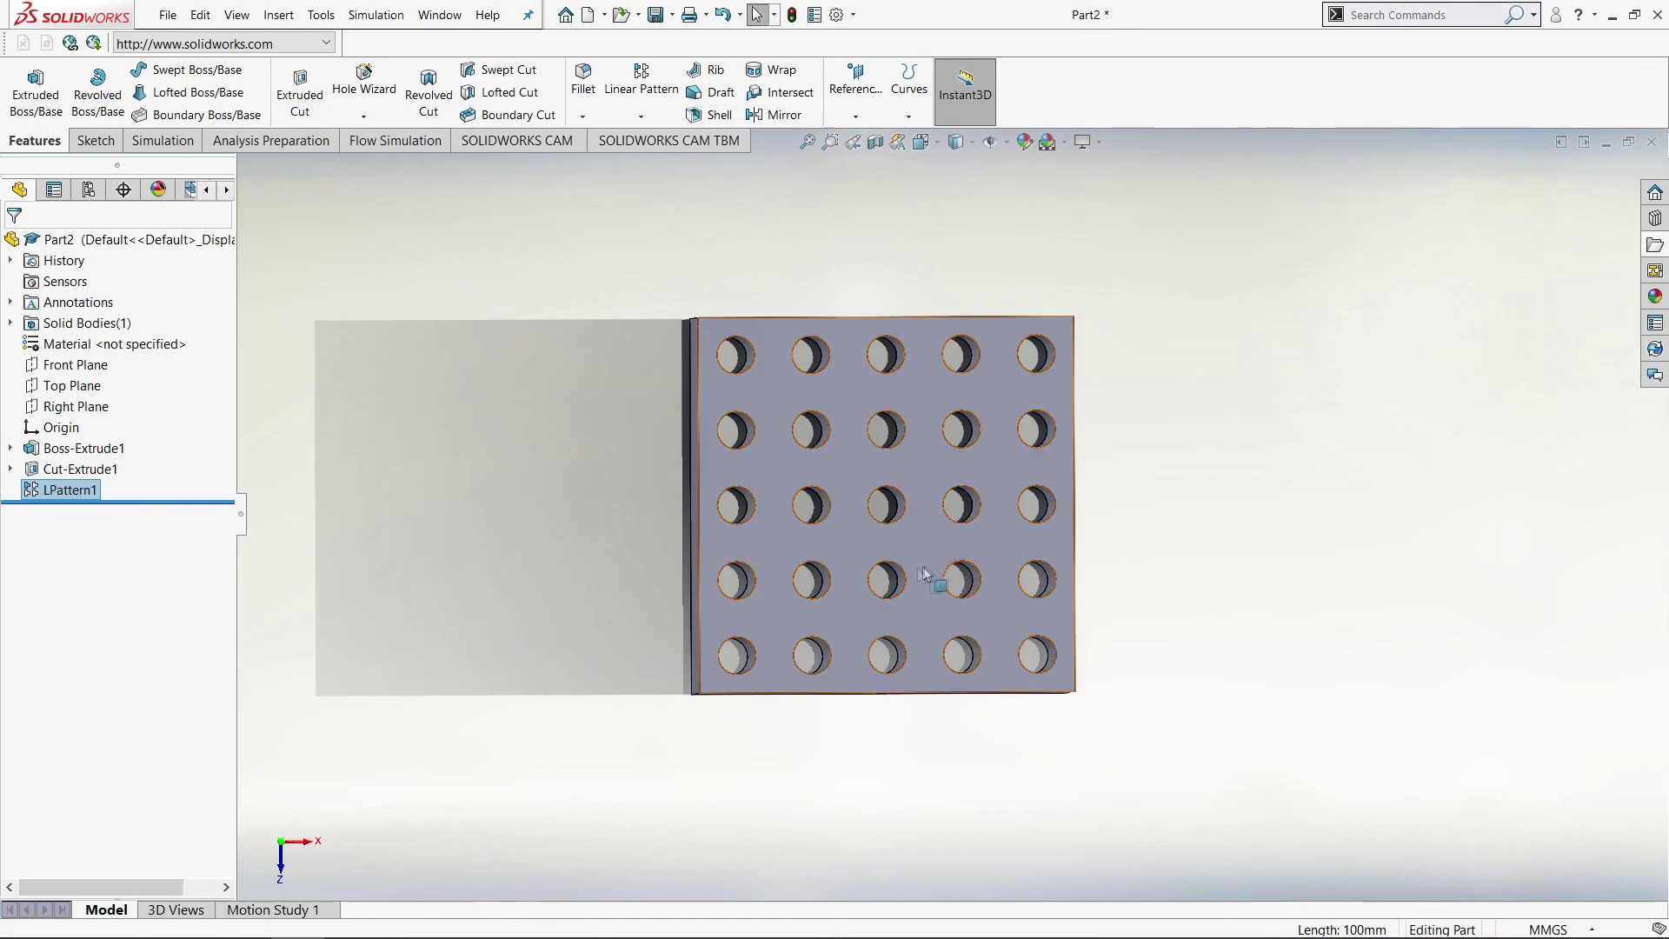
{"action": "key", "text": "F9"}
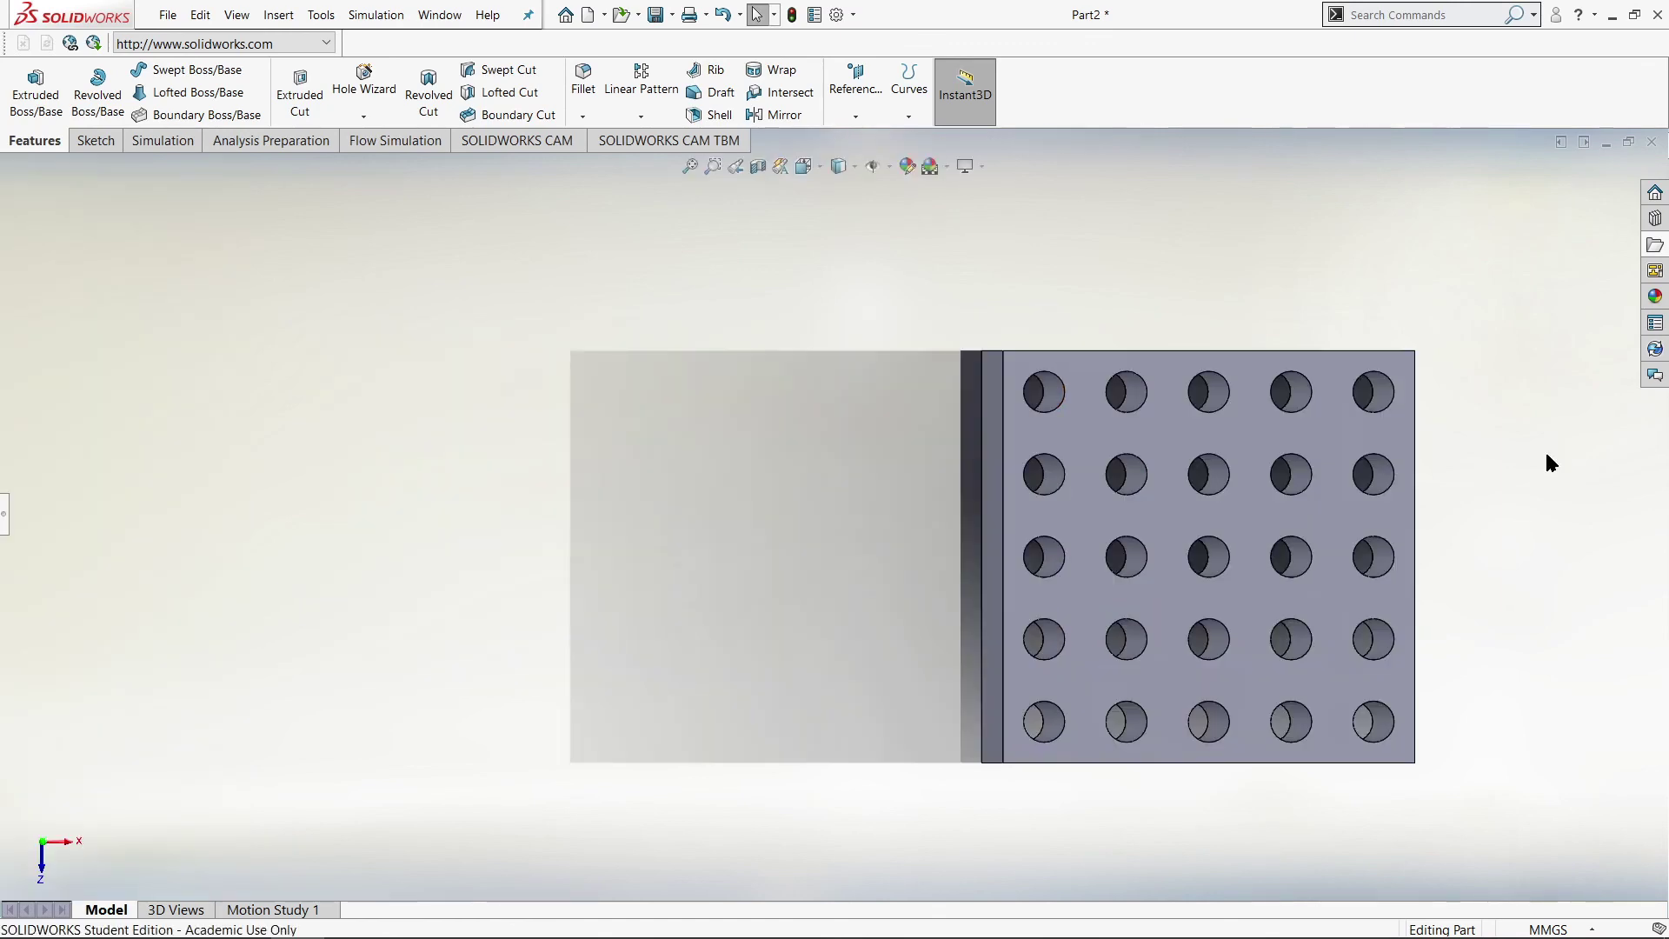